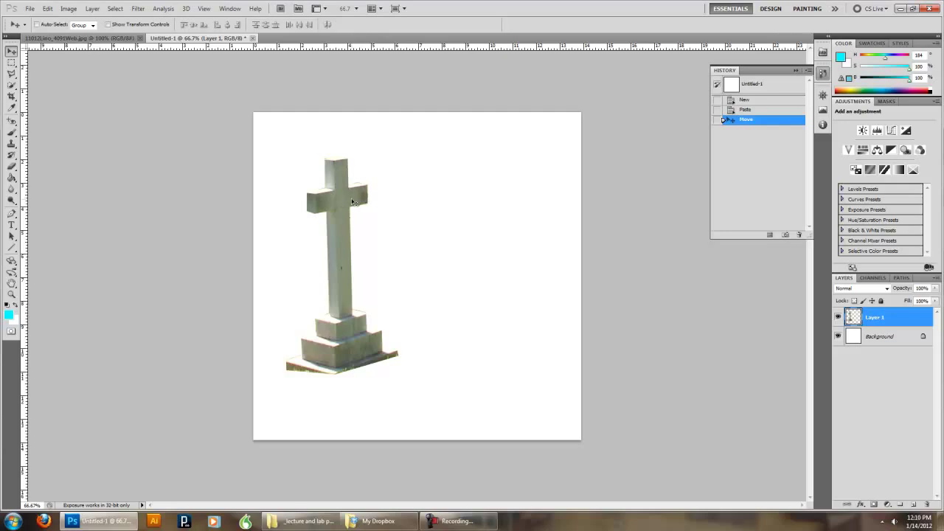
Step: Hide the Background layer, reposition the cross over the transparent canvas, show the Background again and move the cross towards the canvas's left side
click(837, 338)
mouse_move(349, 224)
mouse_down()
mouse_move(421, 220)
mouse_move(364, 217)
mouse_up()
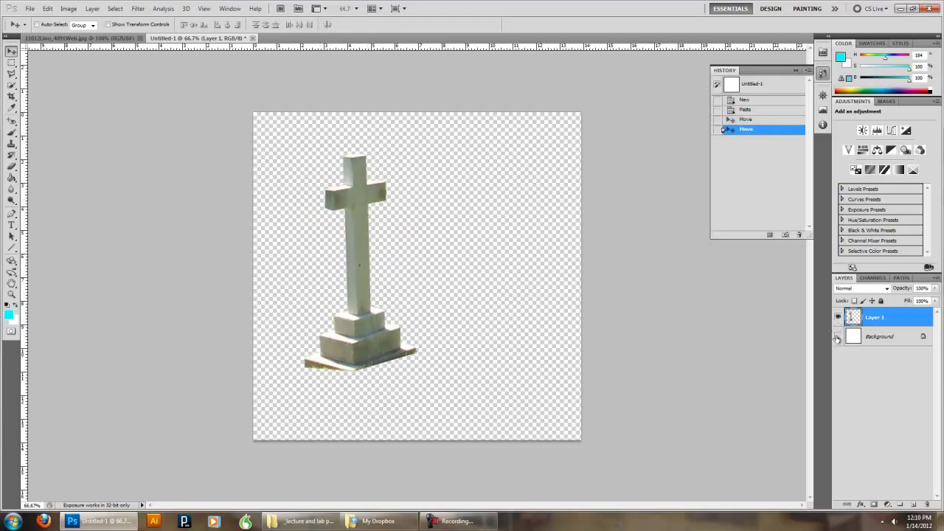
click(837, 336)
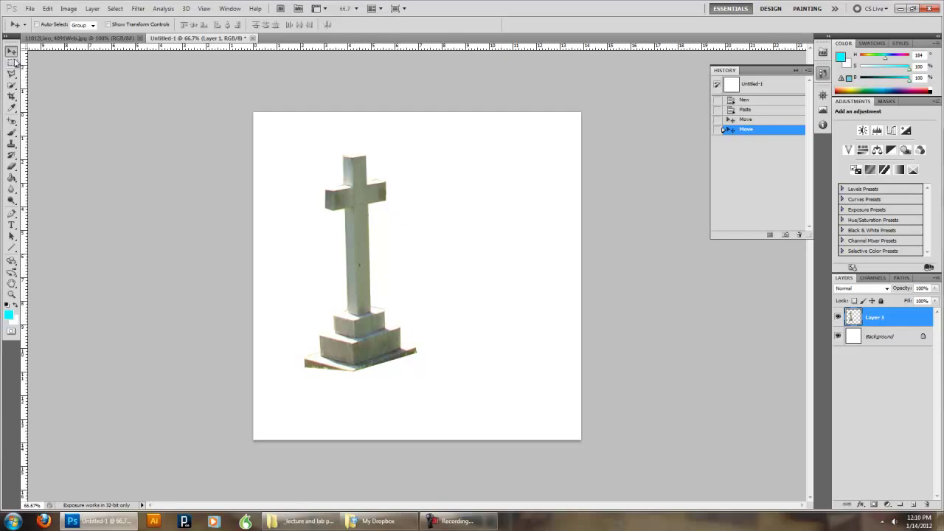
drag(343, 202, 329, 230)
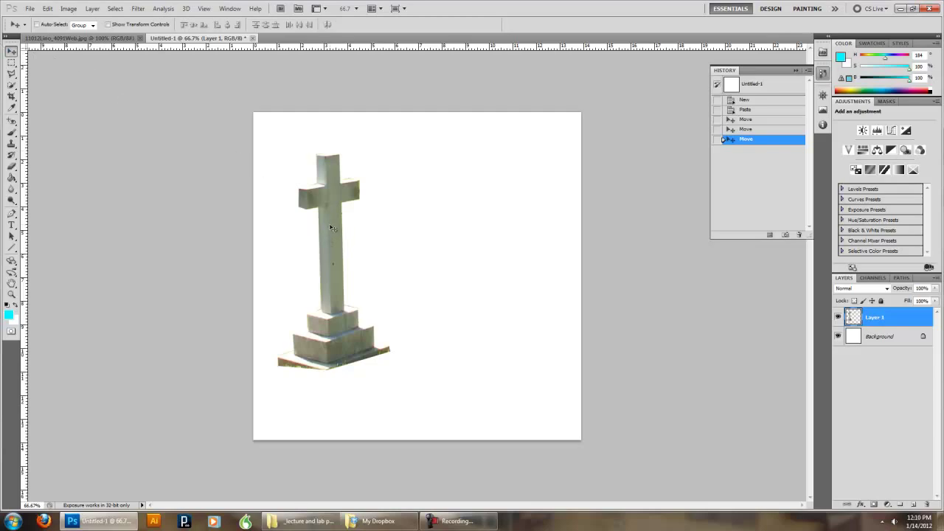
Step: Duplicate the cross layer six times, scattering the overlapping copies across the canvas
key(alt)
key(alt)
drag(333, 226, 422, 225)
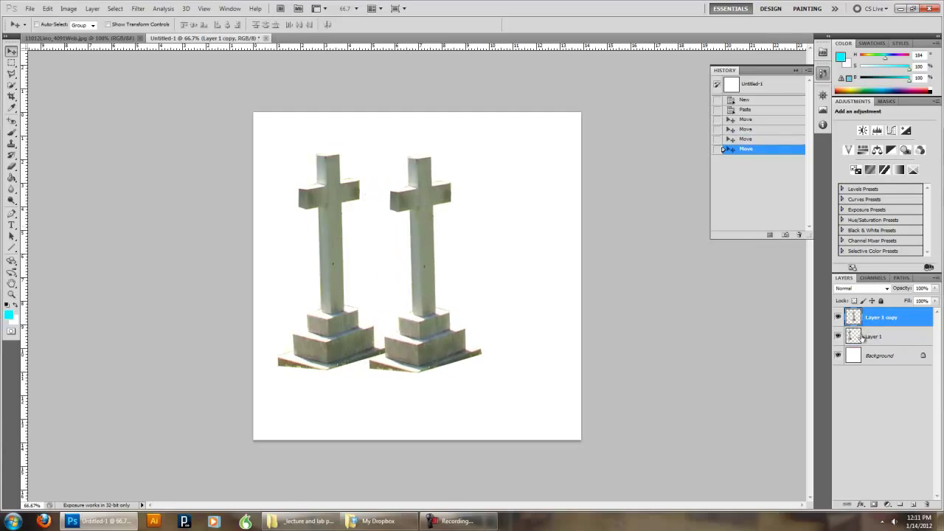
drag(434, 269, 385, 278)
drag(384, 279, 481, 303)
drag(481, 302, 518, 288)
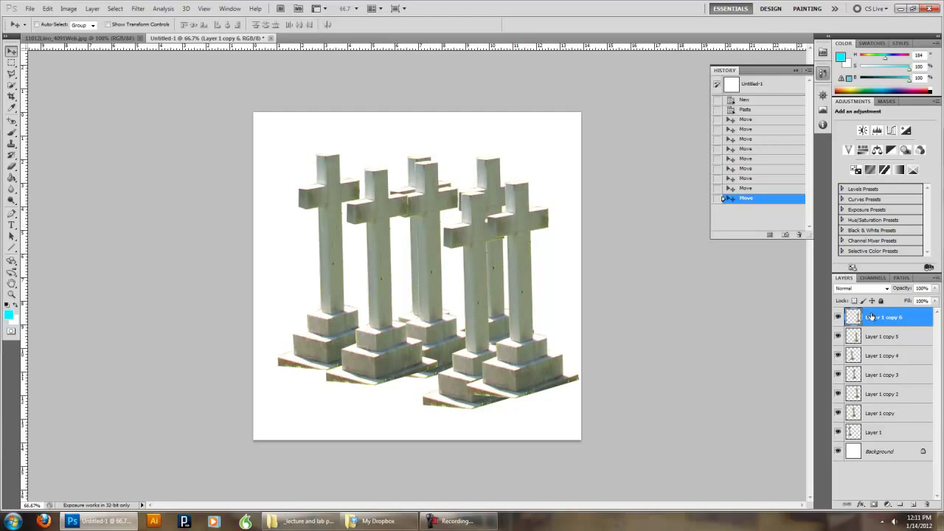
Step: Delete the six duplicate cross layers, Layer 1 copy through Layer 1 copy 6, keeping Layer 1
shift+click(901, 414)
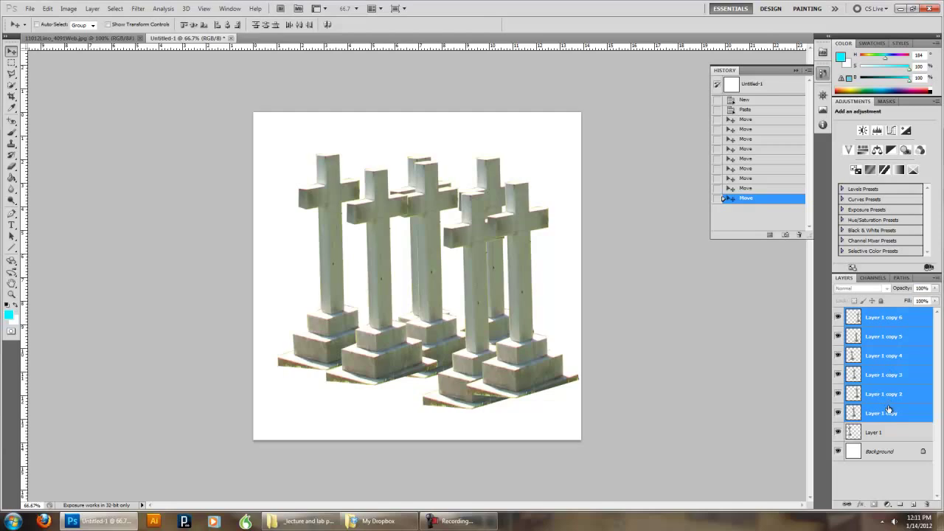
click(924, 505)
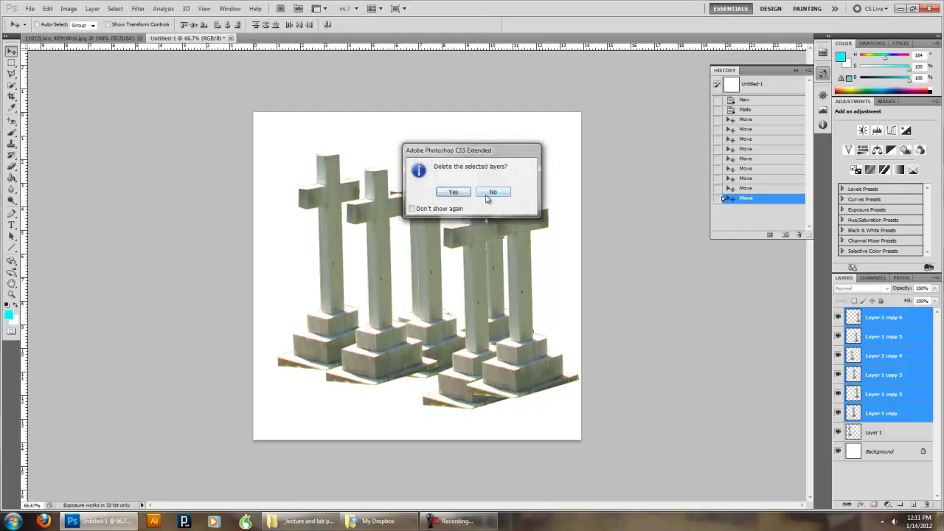
click(455, 189)
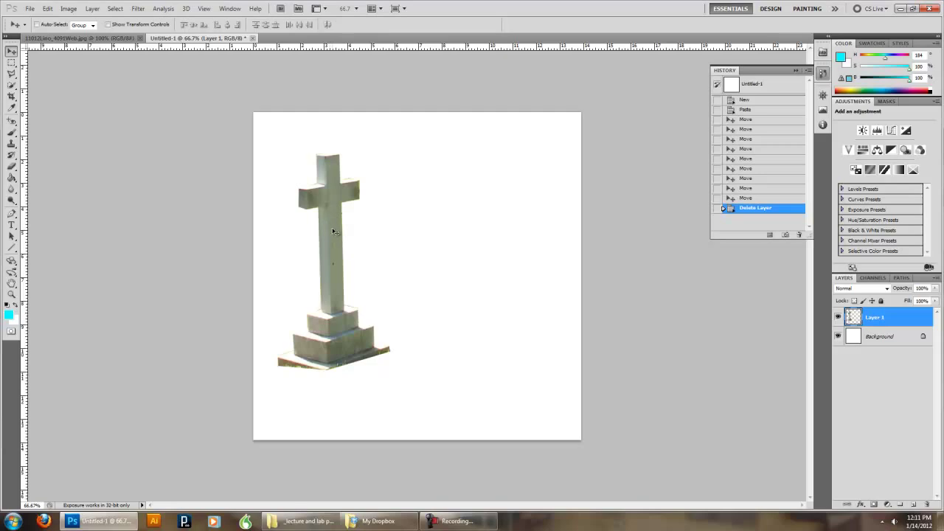
Step: Duplicate the cross six times in a straight row and a straight column, and delete all six copies
drag(333, 236, 519, 354)
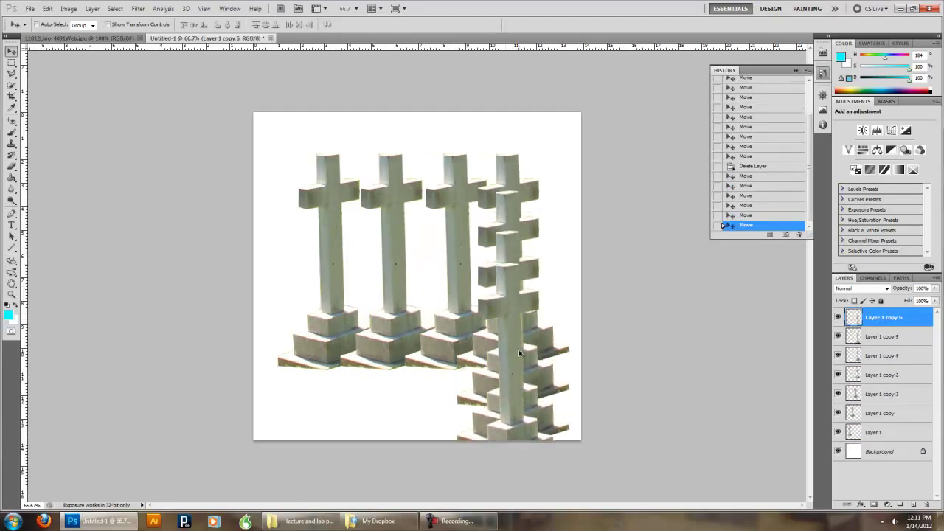
shift+click(901, 418)
click(926, 504)
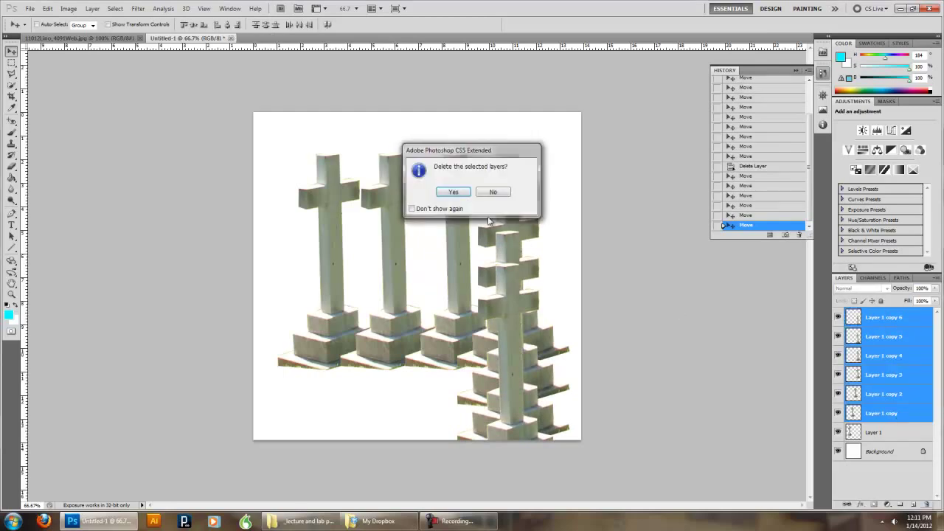
click(466, 197)
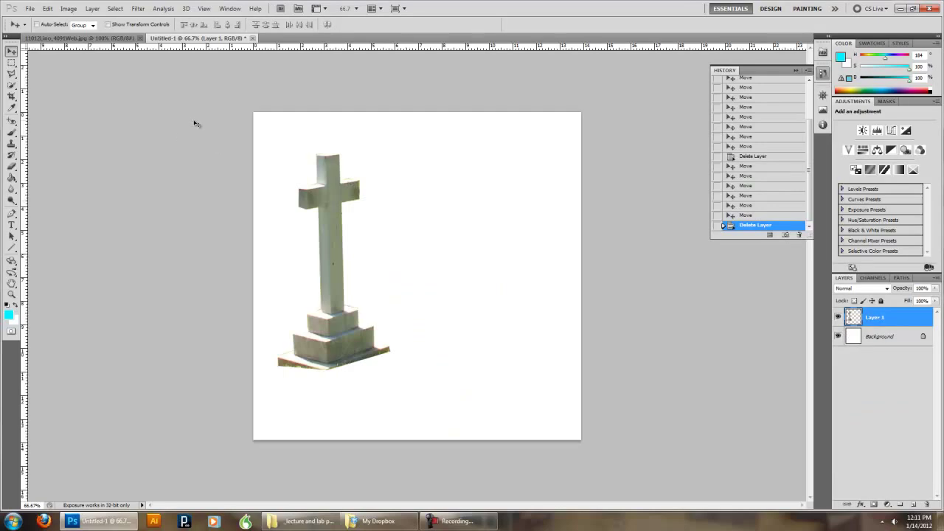
Step: Move the cross to the middle of the canvas, flip Layer 1 horizontally and undo the flip
drag(335, 177, 411, 187)
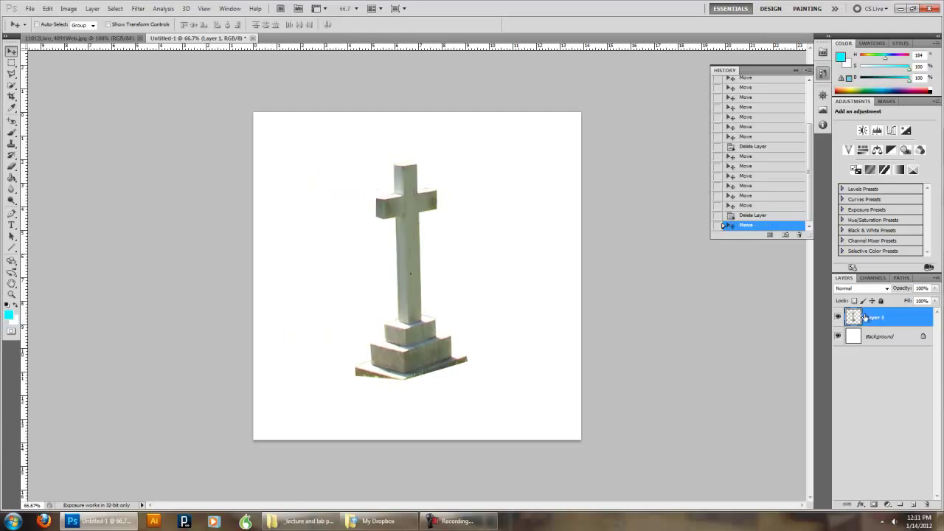
click(47, 8)
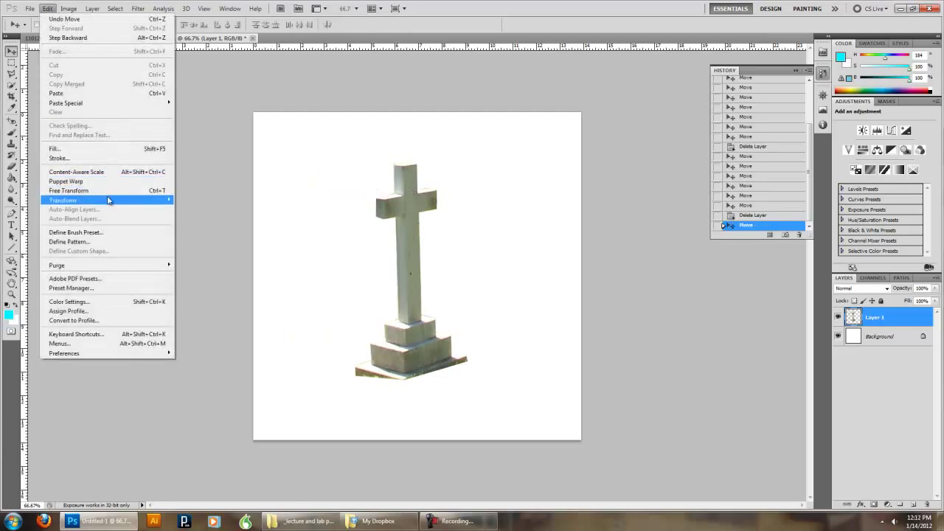
mouse_move(108, 200)
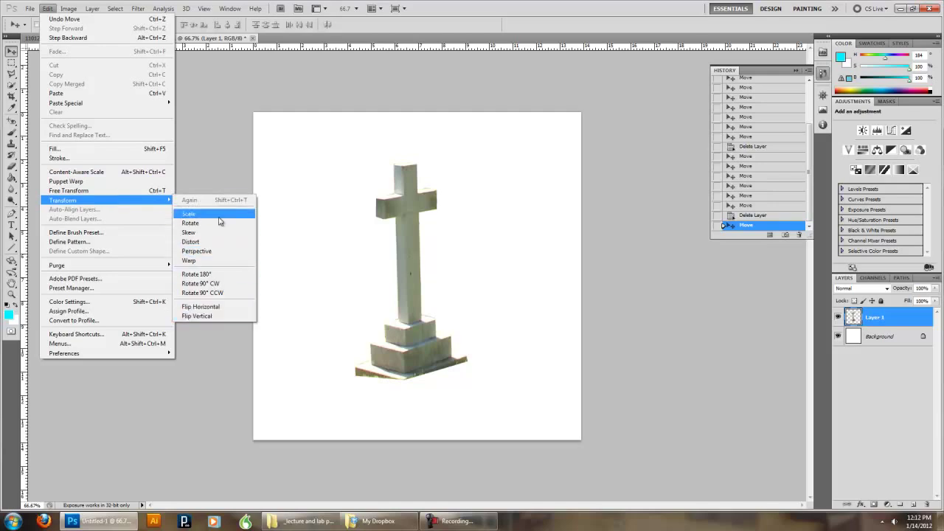
click(229, 309)
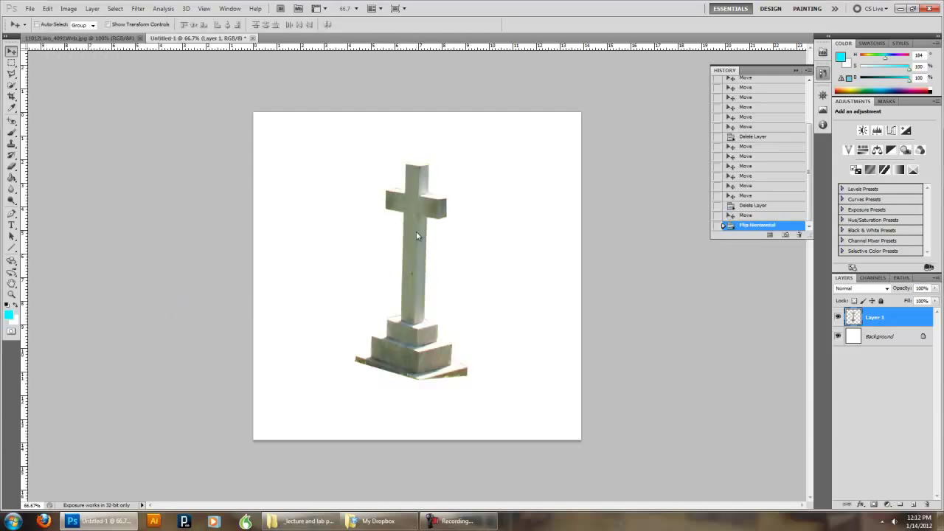
key(ctrl+z)
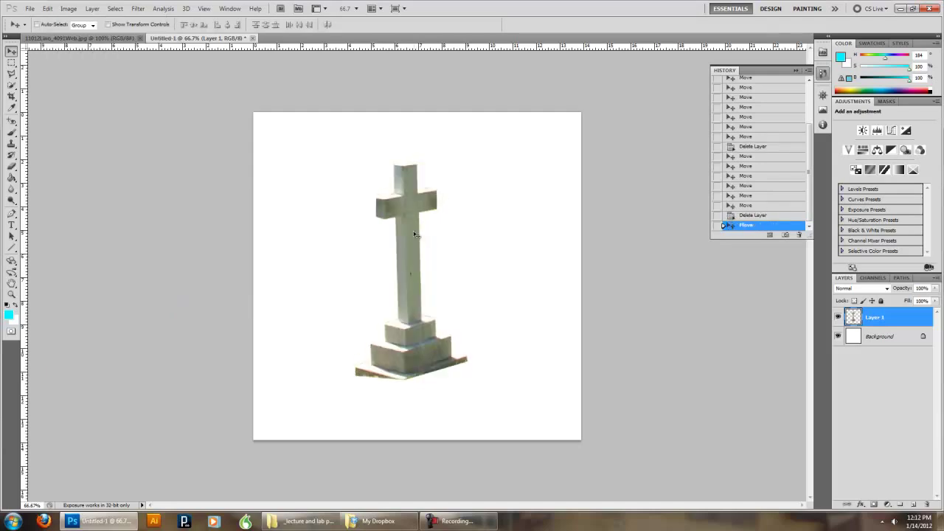
Step: Try skewing the cross by its upper and side edges, and cancel the transform
click(50, 9)
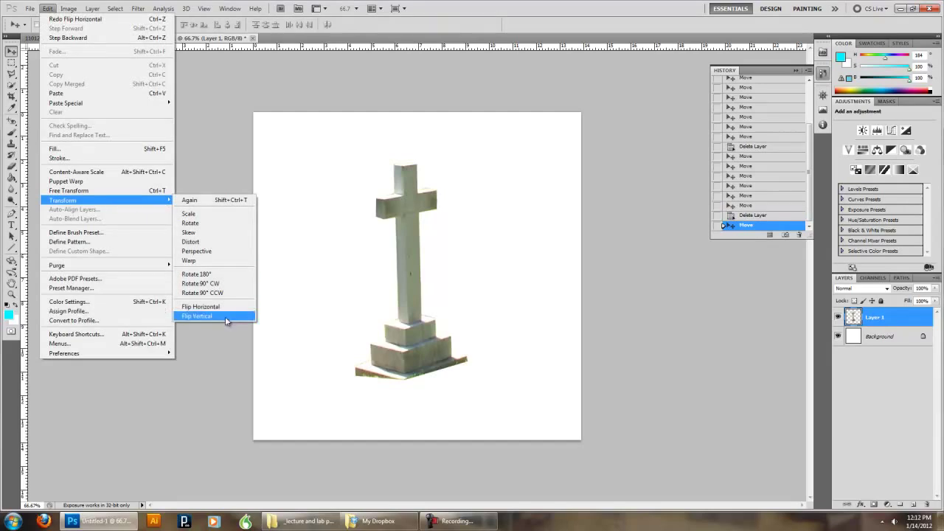
click(203, 236)
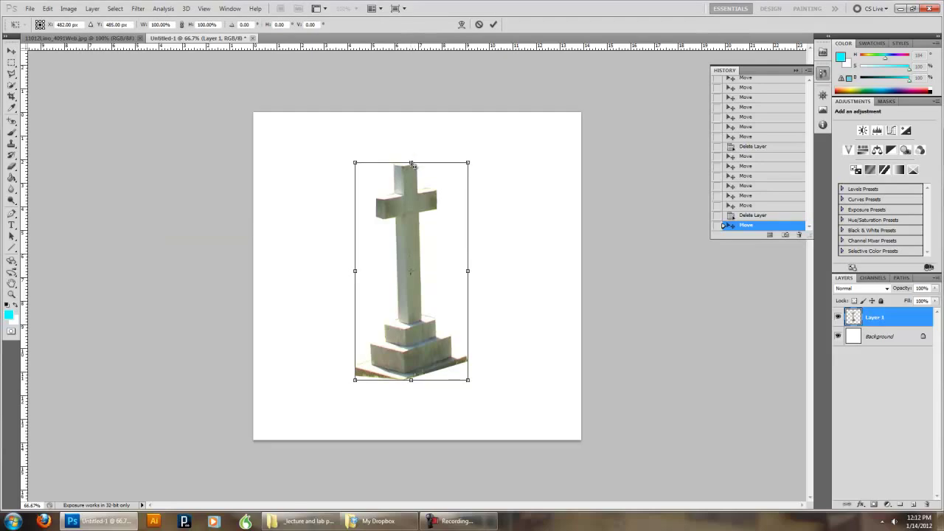
drag(412, 164, 381, 177)
drag(435, 159, 437, 183)
drag(456, 279, 450, 240)
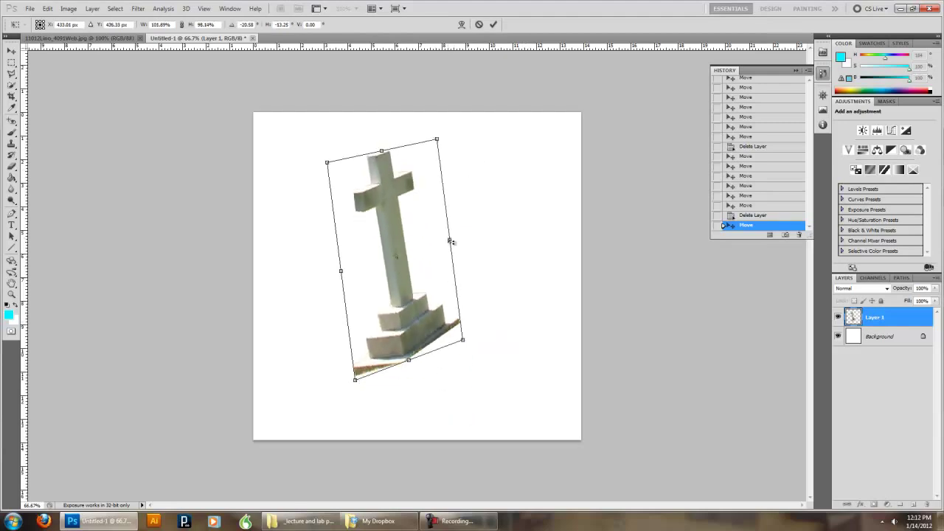
click(479, 24)
Step: Start Free Transform on the cross, stretch it to about 172% width and reset the width to 100%
click(45, 9)
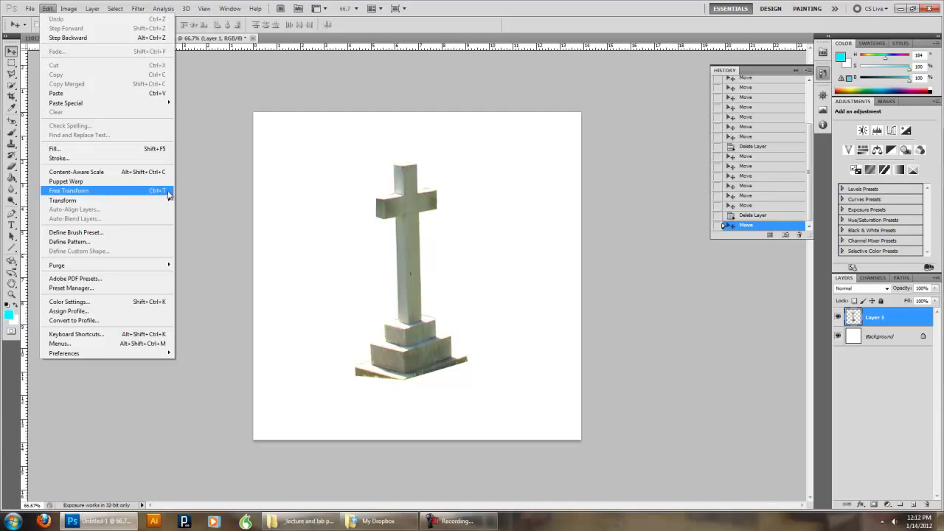
click(333, 190)
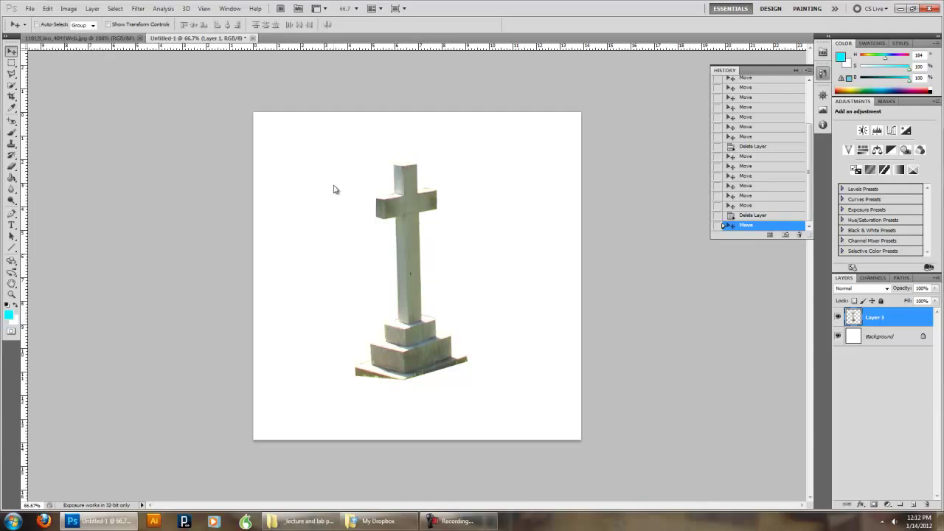
key(ctrl+t)
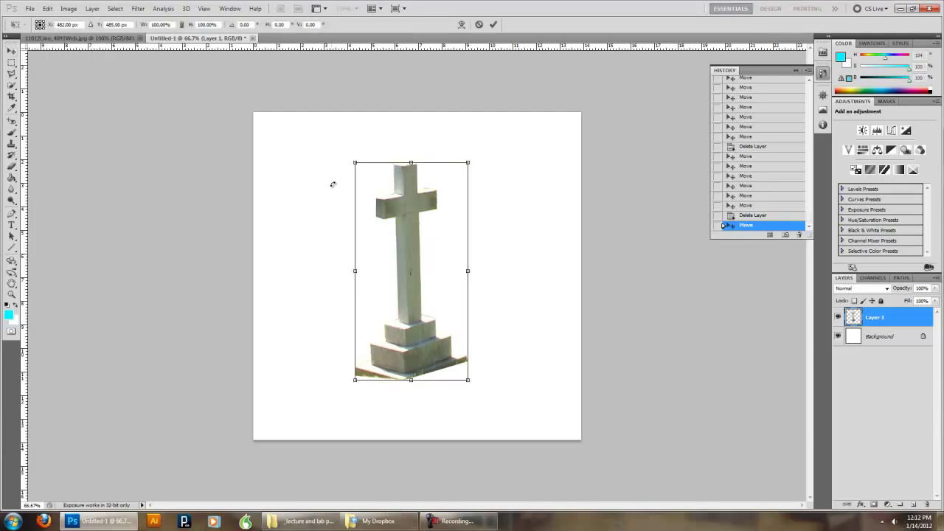
drag(416, 262, 395, 262)
drag(460, 277, 537, 277)
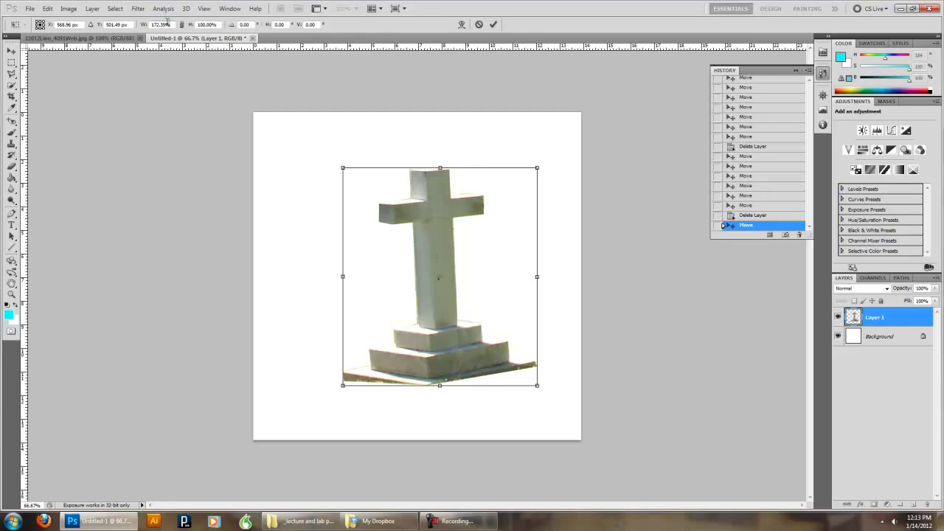
click(169, 24)
text(100)
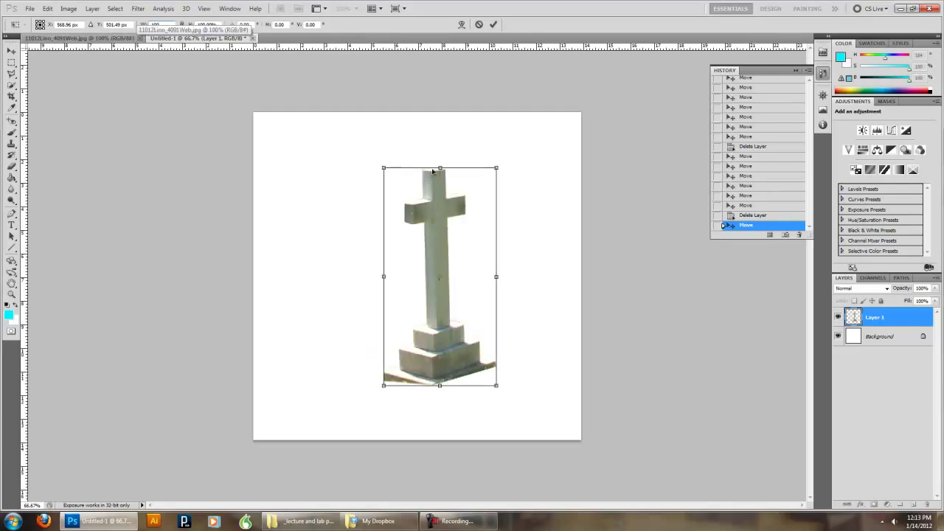
Step: Resize the cross's height and width freely, constrain its proportions and scale it to about 98%
drag(439, 168, 441, 194)
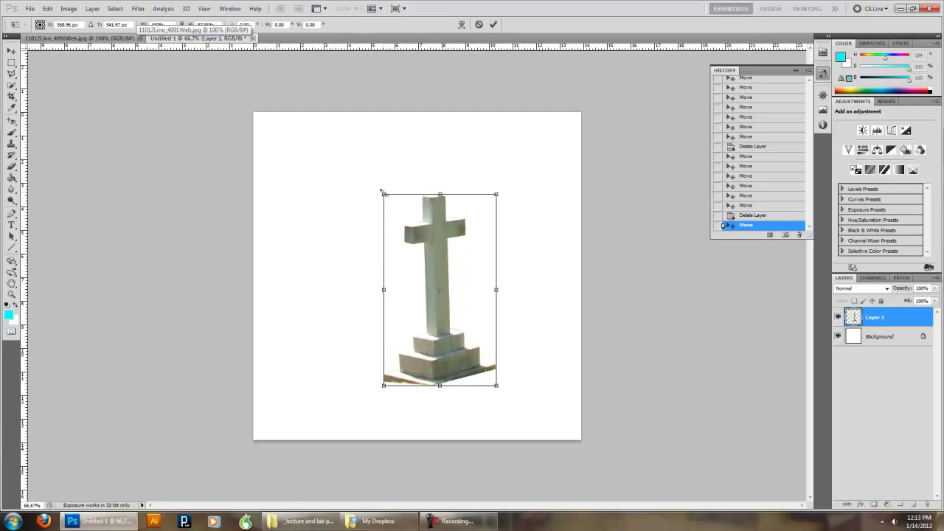
drag(383, 195, 394, 179)
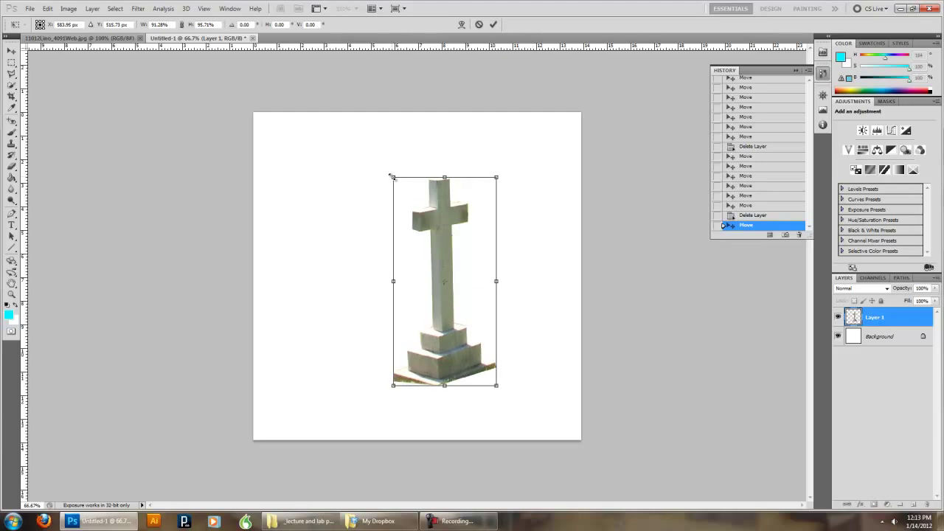
click(182, 25)
click(182, 24)
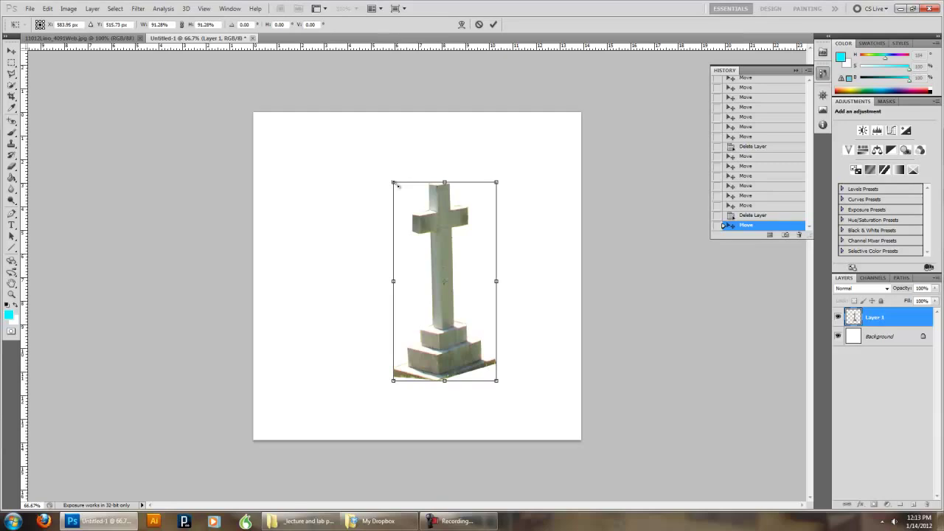
drag(393, 182, 348, 189)
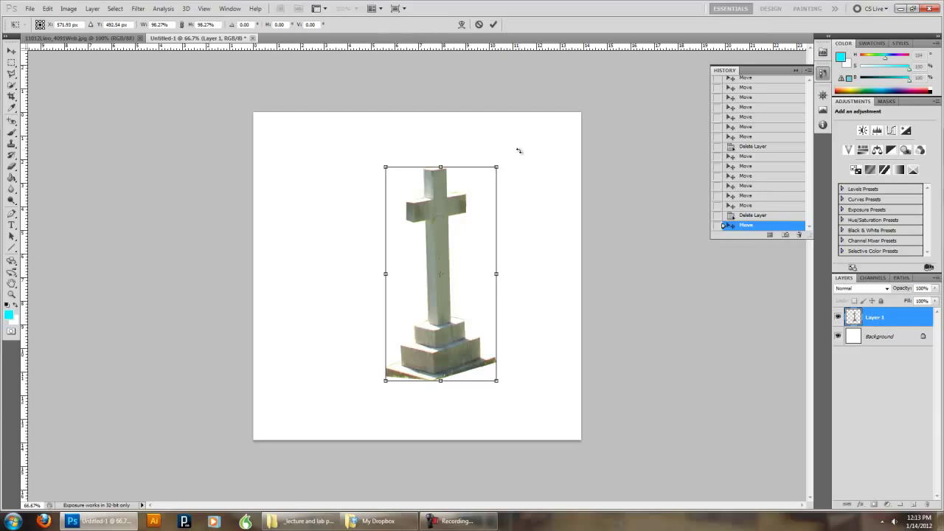
Step: Rotate the cross to about 11.5°, shifting it towards the canvas's left half, and cancel the transform
drag(519, 151, 468, 219)
drag(462, 223, 402, 220)
drag(453, 140, 471, 172)
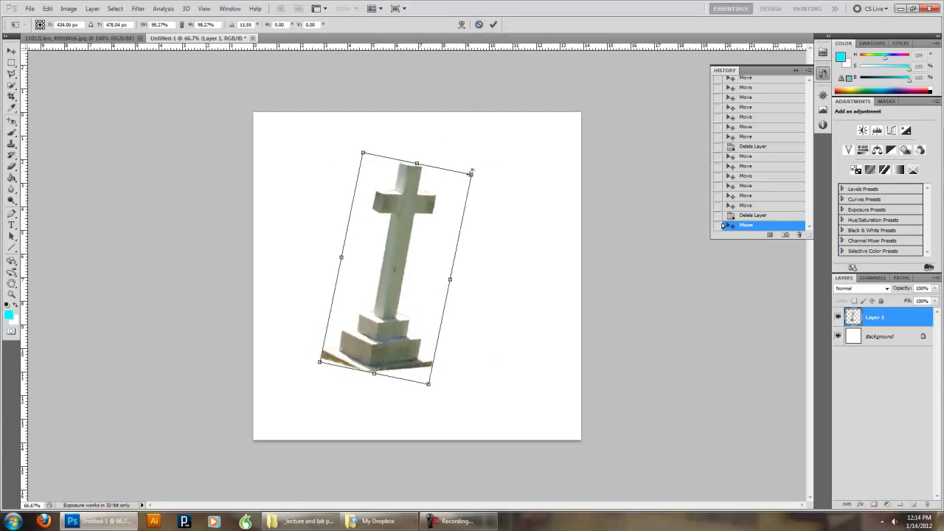
click(478, 24)
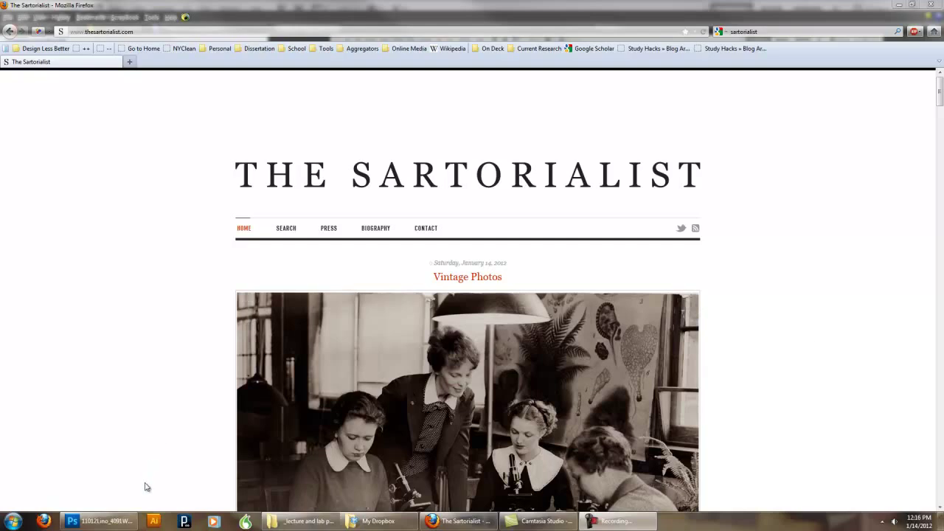
Step: Switch to Photoshop and outline a small, roughly triangular selection with the Polygonal Lasso on the wall beside the standing man's head
click(125, 526)
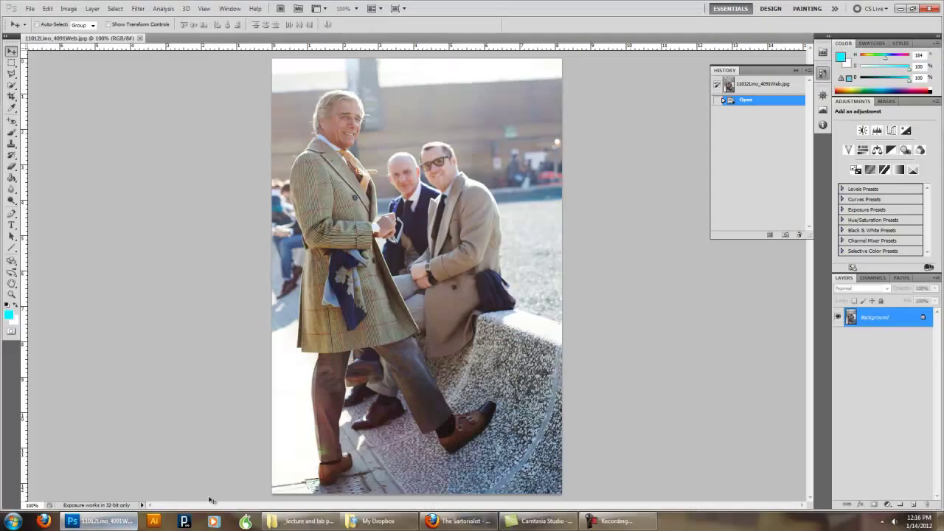
key(l)
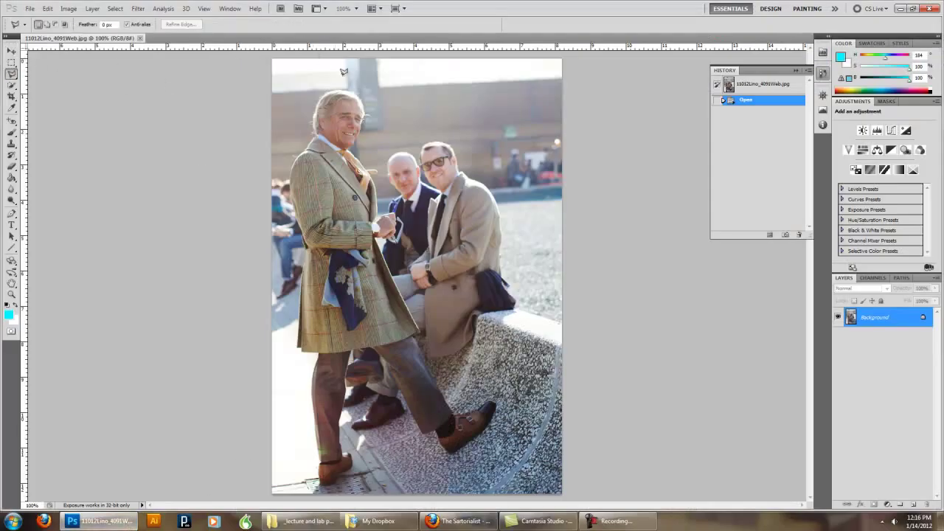
click(429, 104)
click(442, 119)
click(380, 126)
click(415, 97)
click(429, 104)
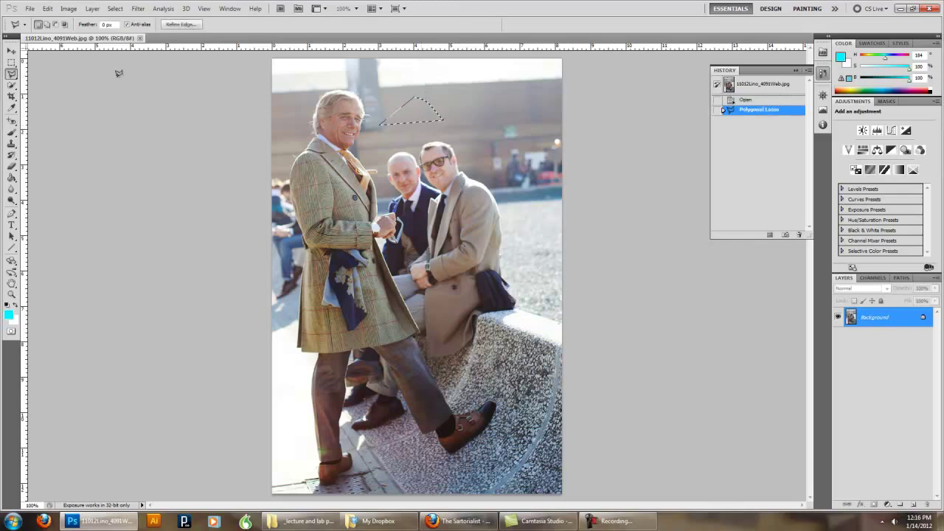
Step: Add two freehand areas to the existing wall selection with the Lasso tool
click(12, 74)
click(50, 75)
key(shift)
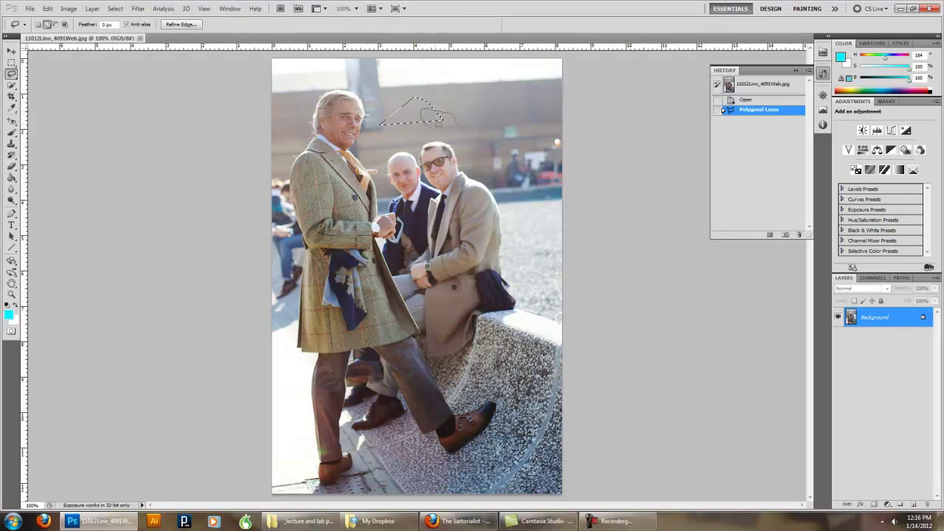
drag(458, 117, 406, 110)
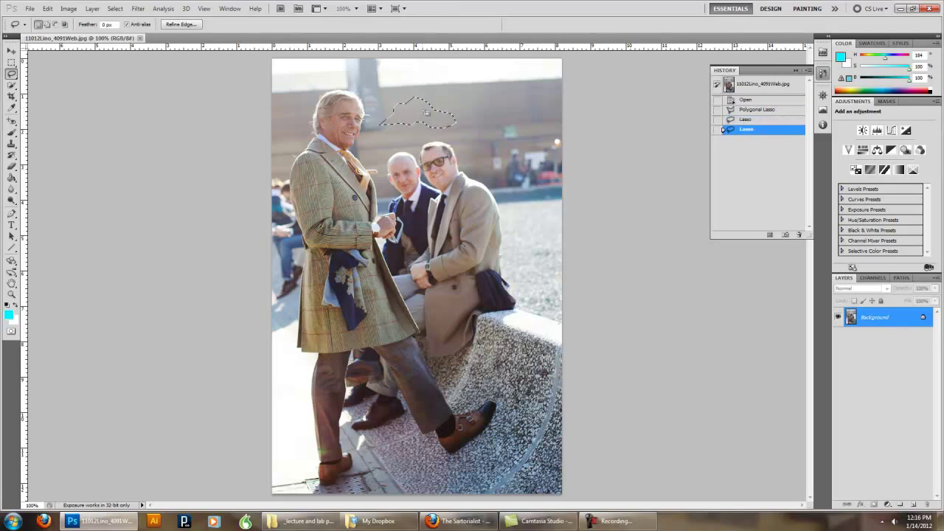
Step: Deselect the lasso selection on the wall beside the standing man's head
key(alt)
click(11, 62)
click(115, 86)
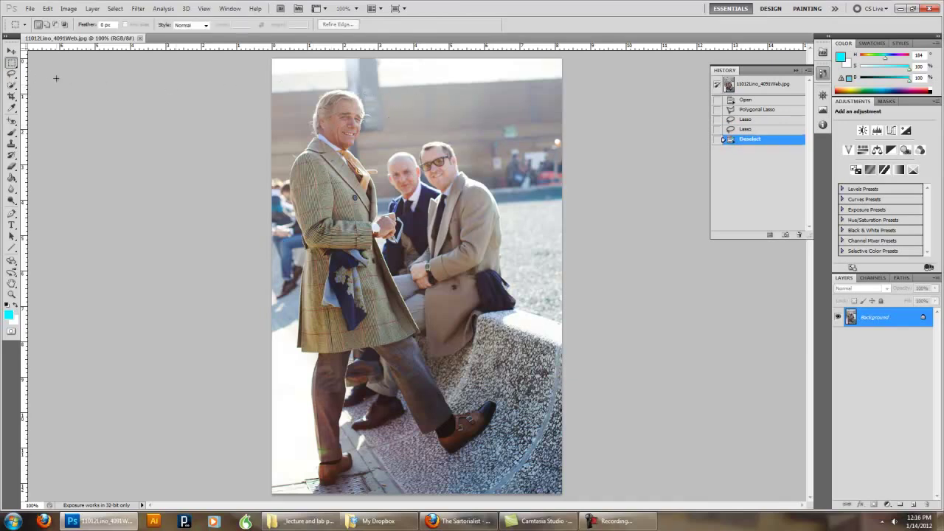
Step: Try a freehand Lasso selection along the standing man's coat edge and trouser leg, and undo it
click(12, 74)
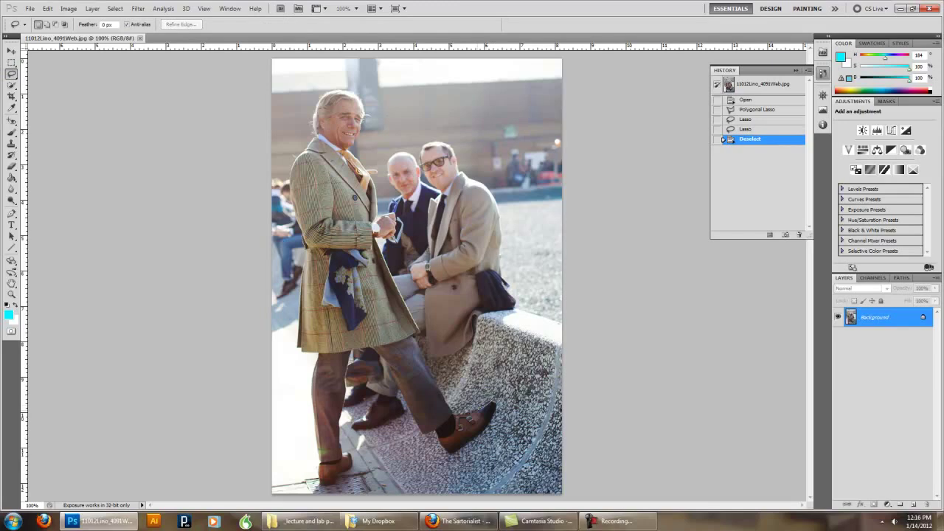
drag(438, 385, 418, 329)
drag(401, 272, 398, 269)
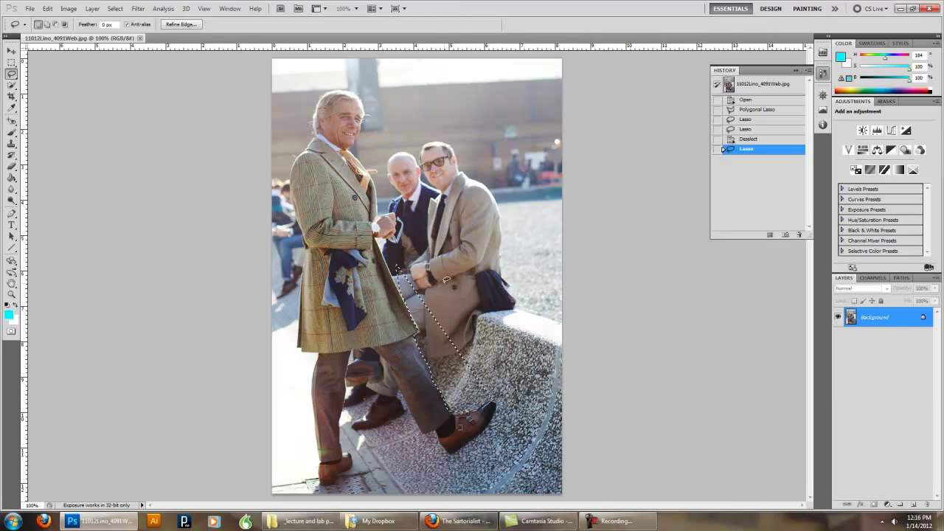
key(ctrl+z)
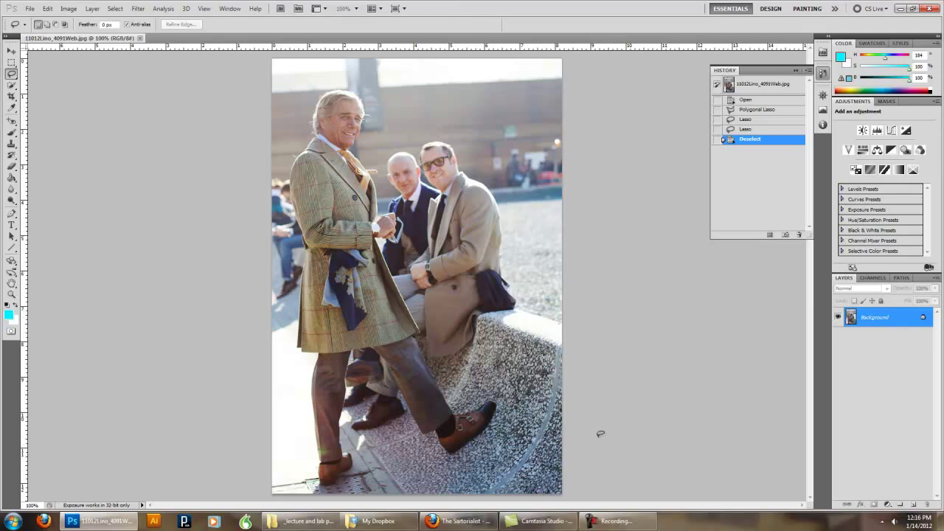
Step: Switch to Firefox and browse the street-style photos on The Sartorialist's home page
click(457, 521)
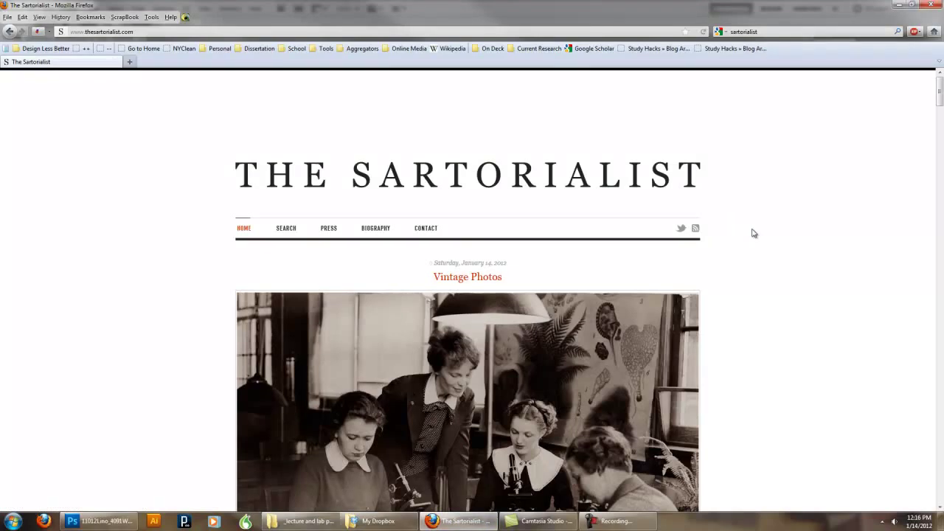
scroll(757, 232, down, 4)
scroll(759, 235, down, 15)
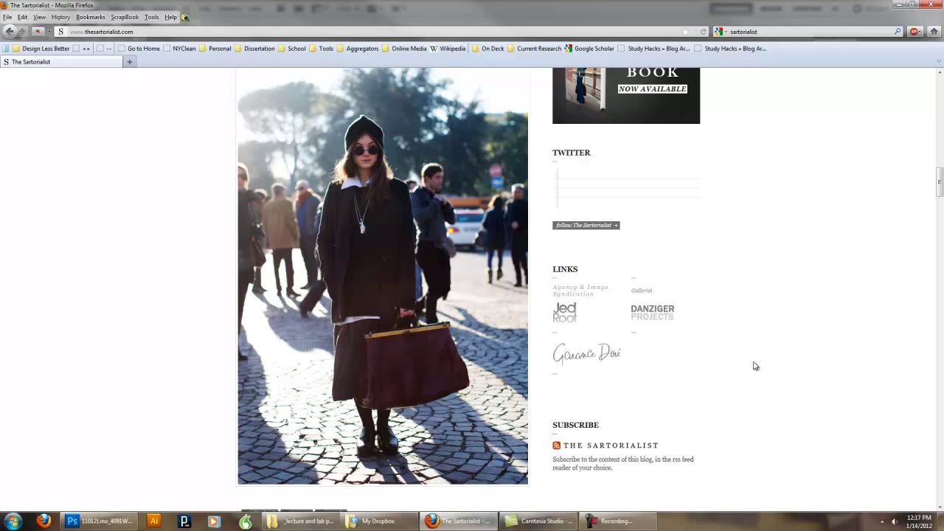
scroll(752, 369, down, 3)
scroll(751, 371, down, 20)
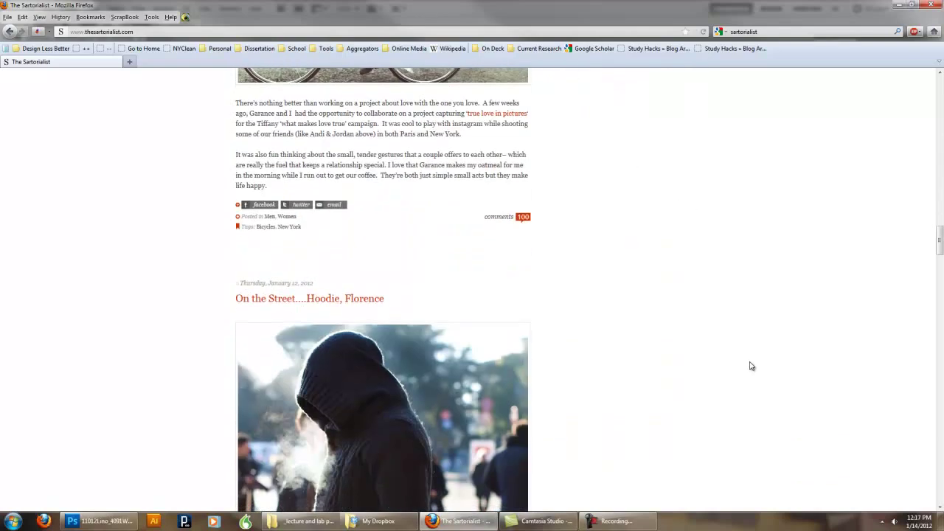
scroll(751, 366, down, 20)
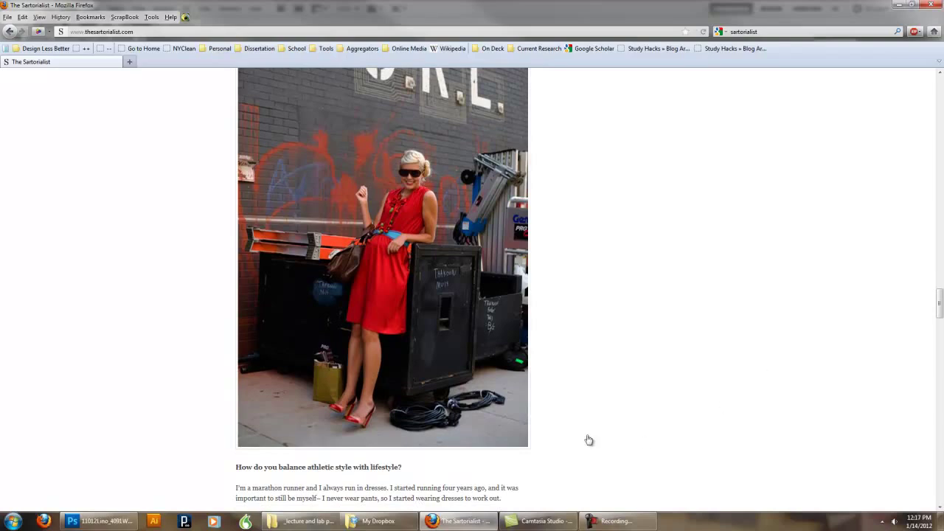
Step: Switch back to Photoshop, add a new alpha channel and show it as an overlay on the RGB image
click(99, 521)
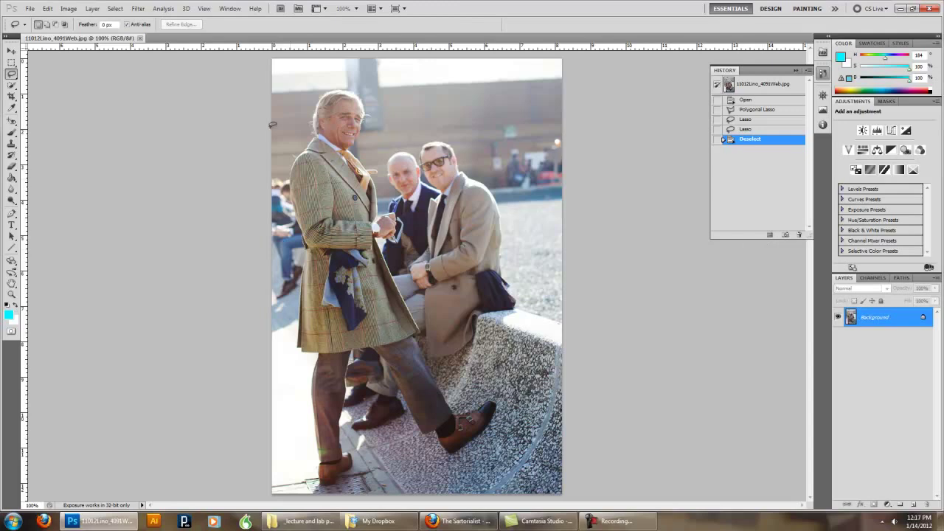
click(873, 277)
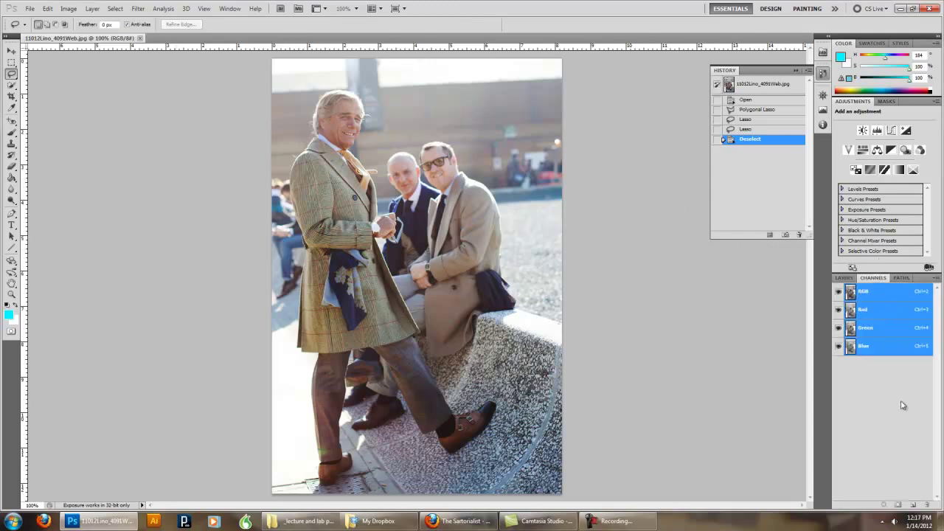
click(914, 507)
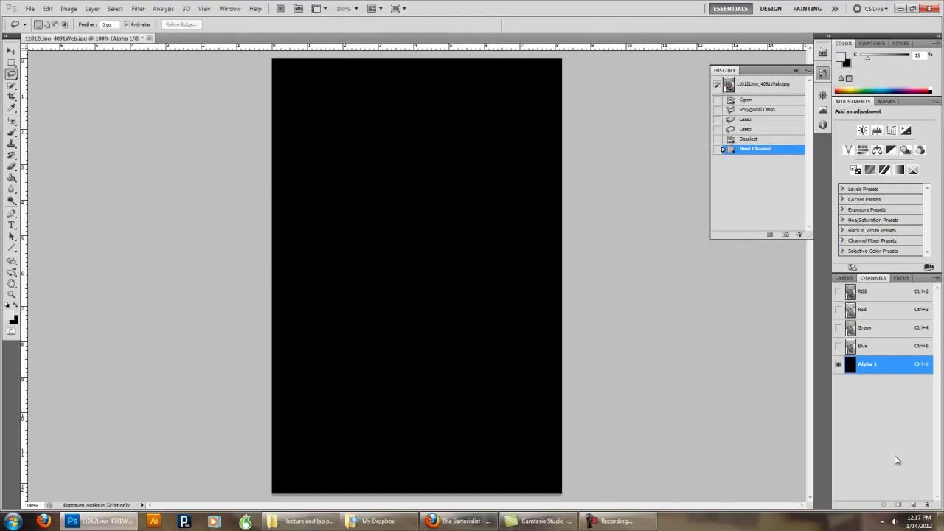
click(840, 291)
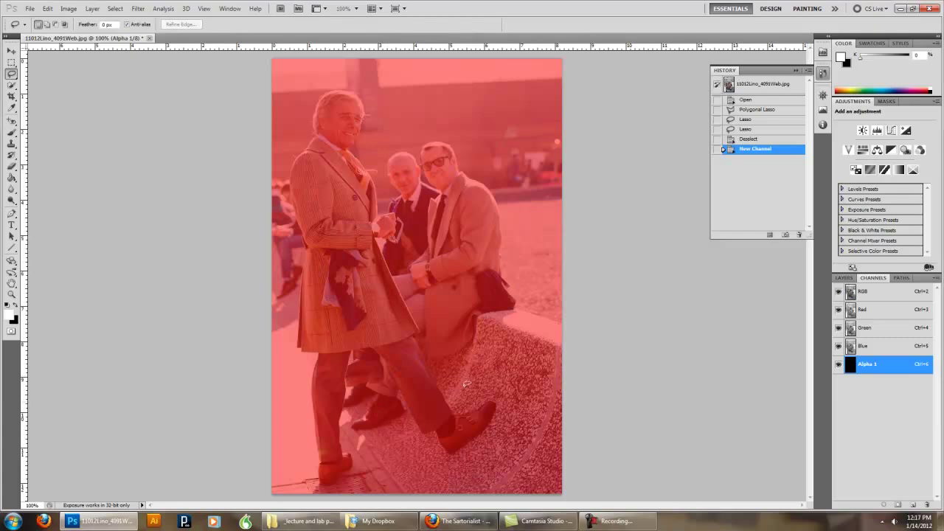
Step: Toggle the visibility of the alpha and RGB channels off and on to compare the mask with the image
click(838, 365)
click(839, 364)
click(839, 292)
click(839, 292)
Step: Paint white on the alpha channel over the standing man's sleeve and hanging scarf with a 100 px brush, and repaint the lower scarf black
click(12, 134)
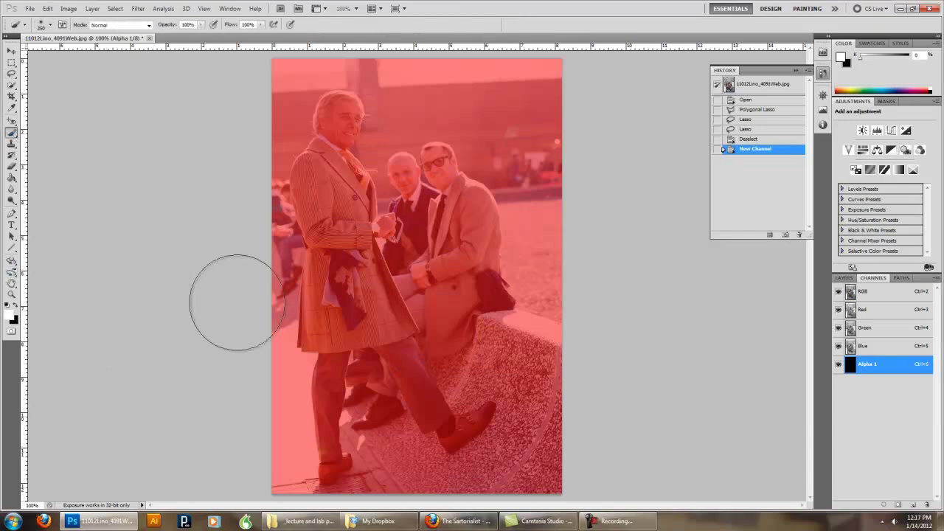
key(bracketleft)
key(bracketleft)
key(bracketleft)
key(bracketleft)
key(bracketleft)
mouse_move(338, 222)
mouse_down()
mouse_move(347, 284)
mouse_move(335, 193)
mouse_move(360, 289)
mouse_up()
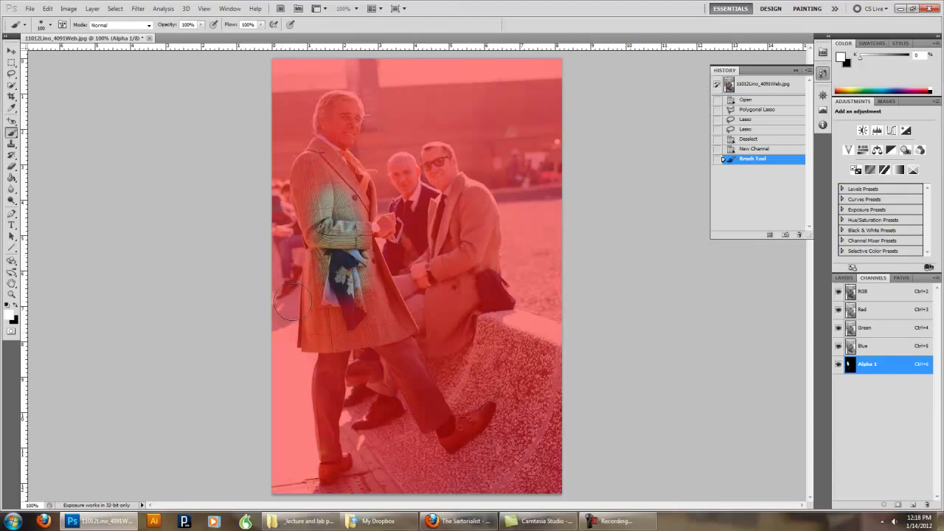
click(16, 306)
mouse_move(351, 281)
mouse_down()
mouse_move(360, 313)
mouse_move(332, 302)
mouse_move(375, 291)
mouse_move(331, 291)
mouse_move(384, 295)
mouse_up()
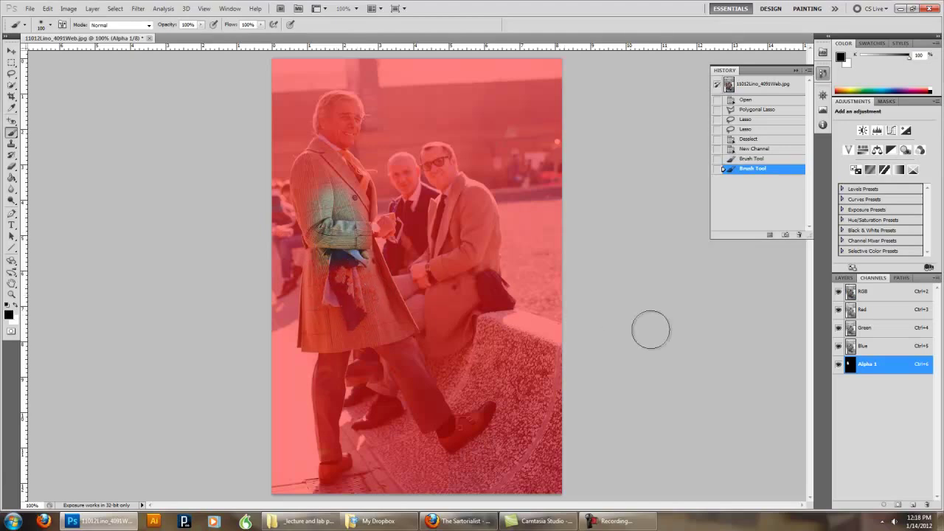
Step: Load the painted alpha channel as a selection and deselect it
ctrl+click(850, 369)
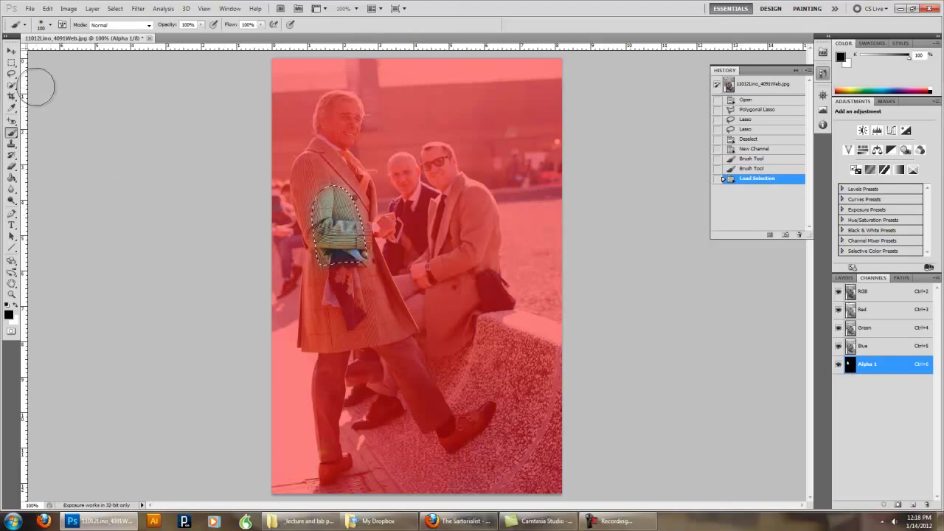
click(11, 64)
key(ctrl+d)
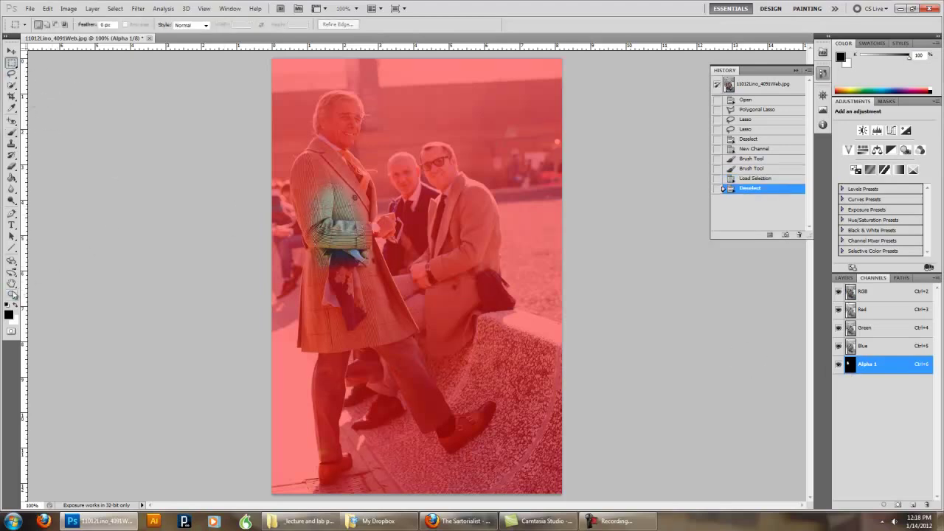
Step: Paint white along both edges of the standing man's coat and over his neck scarf with a 20 px brush
click(13, 293)
drag(413, 250, 510, 251)
click(180, 24)
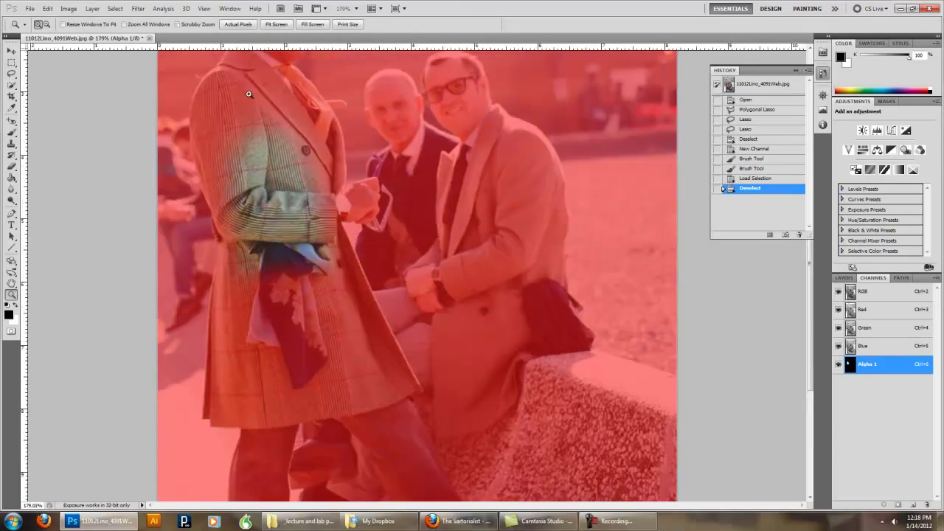
click(249, 94)
scroll(295, 166, up, 2)
scroll(290, 169, up, 2)
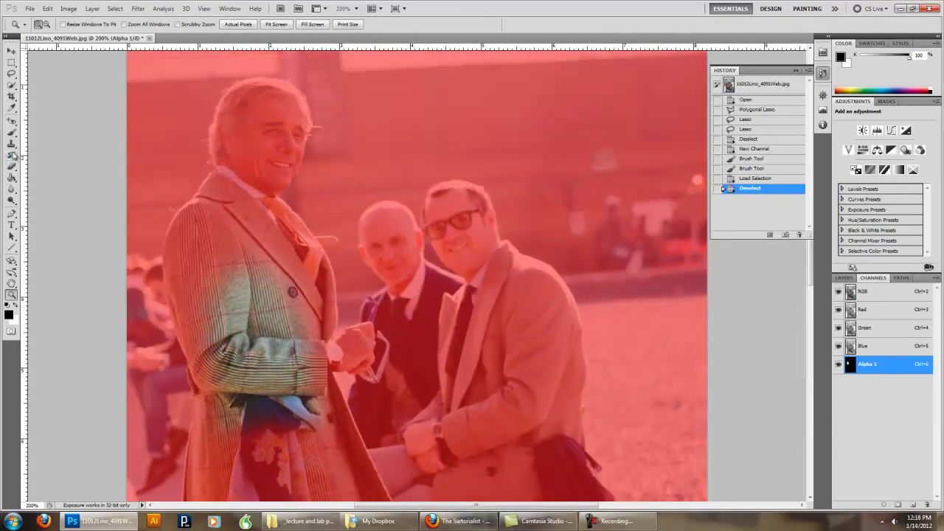
click(11, 132)
click(17, 311)
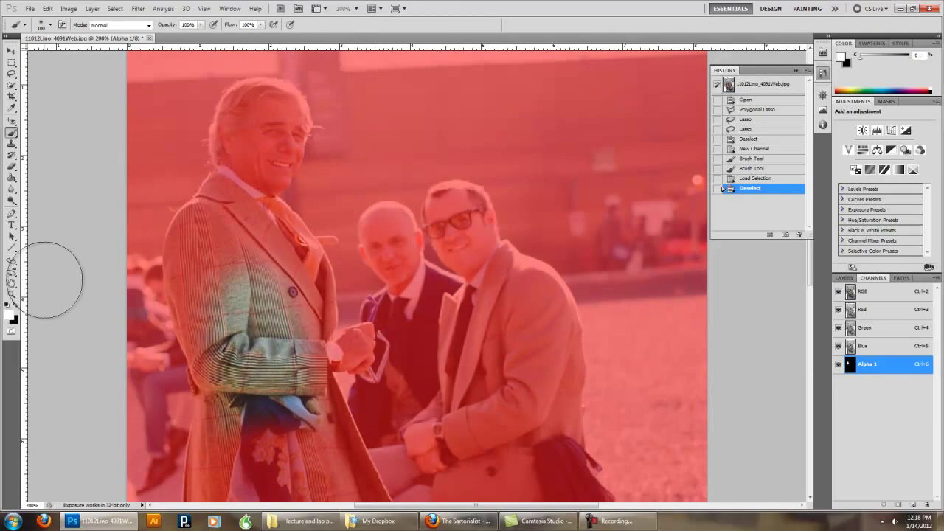
key(bracketleft)
key(bracketleft)
key(bracketleft)
key(bracketleft)
key(bracketleft)
key(bracketleft)
key(bracketleft)
key(bracketleft)
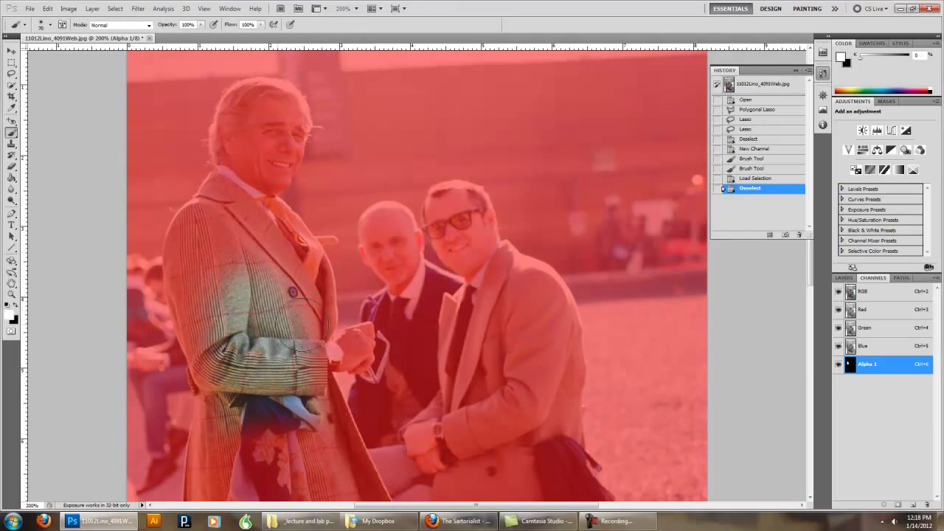
mouse_move(320, 339)
mouse_down()
mouse_move(330, 311)
mouse_move(323, 252)
mouse_move(267, 200)
mouse_up()
mouse_move(195, 383)
mouse_down()
mouse_move(199, 391)
mouse_move(170, 264)
mouse_move(189, 205)
mouse_up()
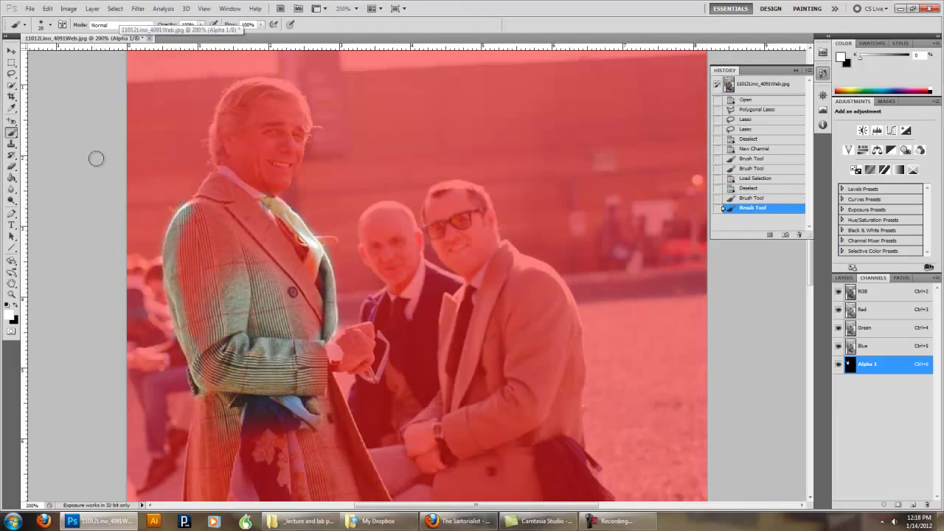
Step: Enlarge the brush and paint white over the inner part of the standing man's upper sleeve
click(50, 27)
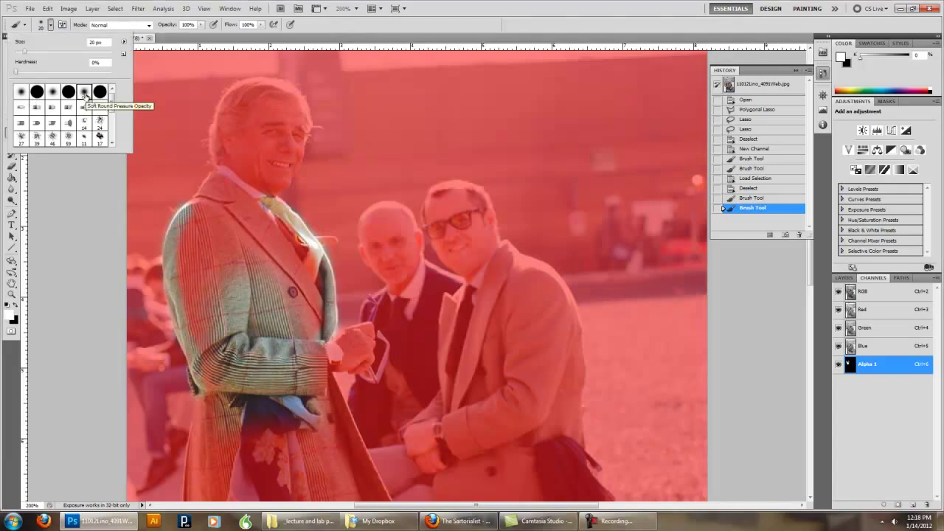
click(467, 64)
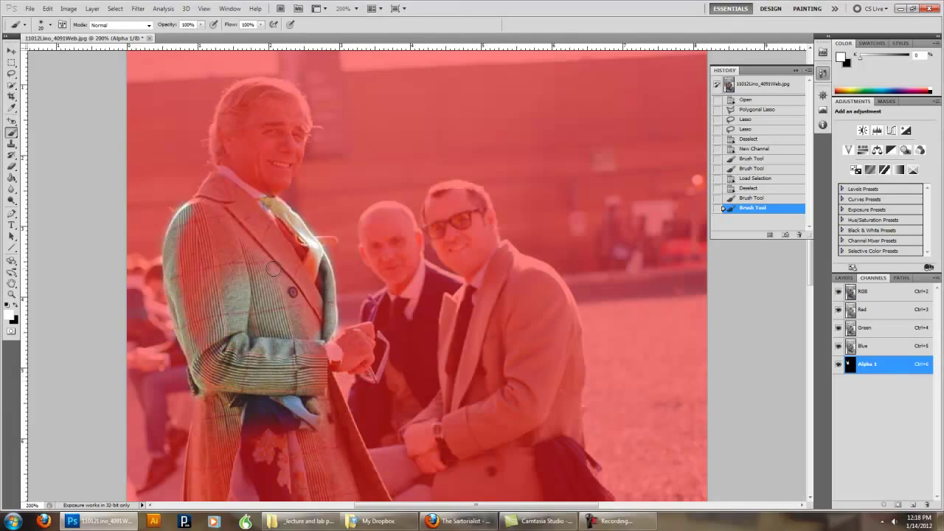
key(bracketright)
key(bracketright)
key(bracketright)
key(bracketright)
key(bracketright)
key(bracketright)
key(bracketright)
drag(245, 269, 199, 320)
Step: Shrink the brush to 15 px and paint white over the standing man's hand and shirt cuff
key(bracketleft)
key(bracketleft)
key(bracketleft)
key(bracketleft)
key(bracketleft)
key(bracketleft)
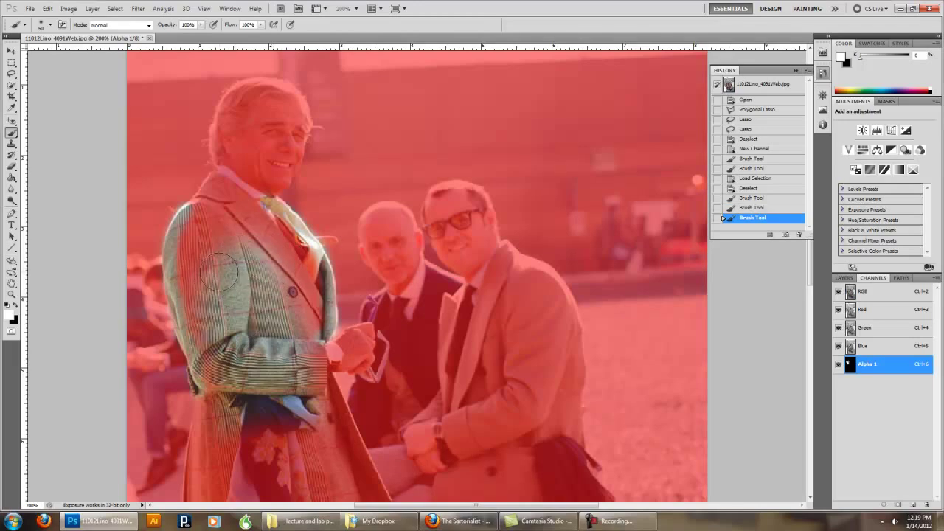
key(bracketleft)
key(bracketleft)
key(bracketleft)
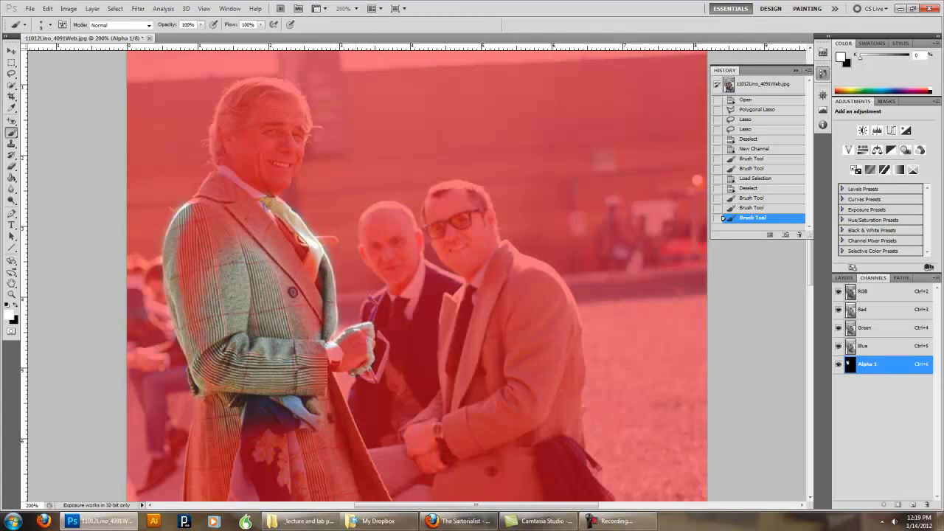
drag(321, 363, 355, 338)
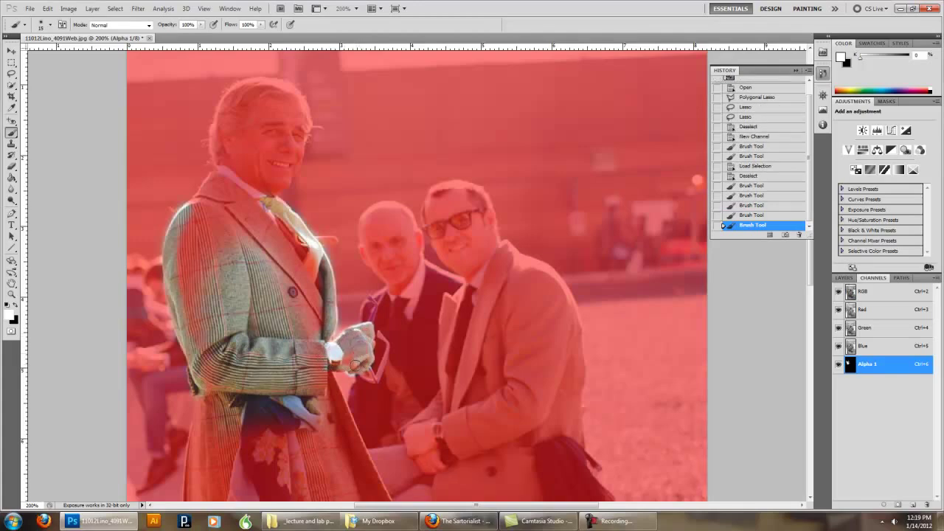
mouse_move(338, 361)
mouse_down()
mouse_move(357, 336)
mouse_move(367, 334)
mouse_move(365, 347)
mouse_up()
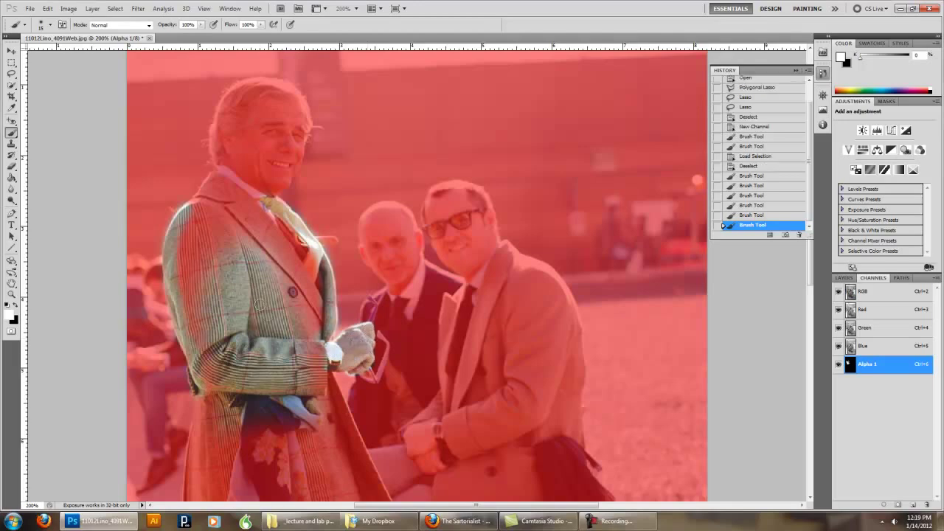
Step: Outline the upper part of the standing man's coat, from collar to below the sleeve, with the Polygonal Lasso
click(14, 66)
drag(11, 74, 35, 78)
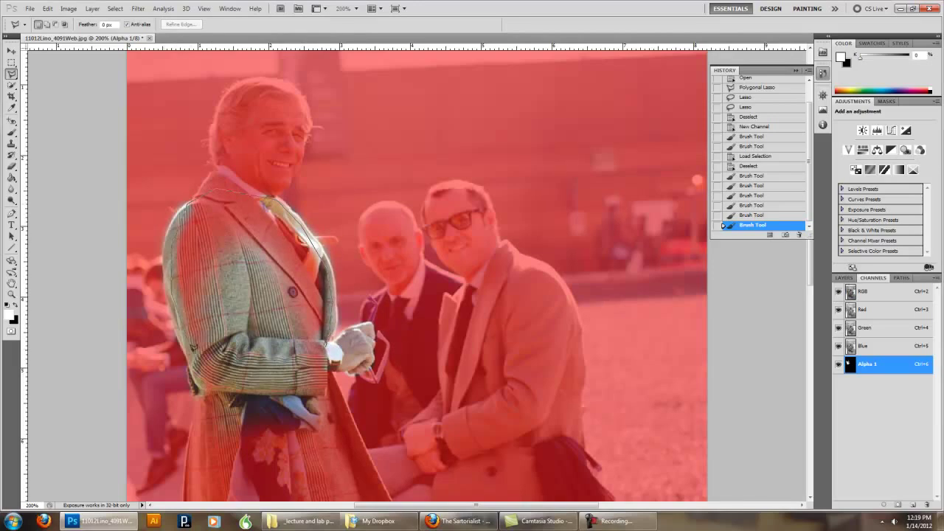
drag(211, 419, 313, 420)
double_click(329, 342)
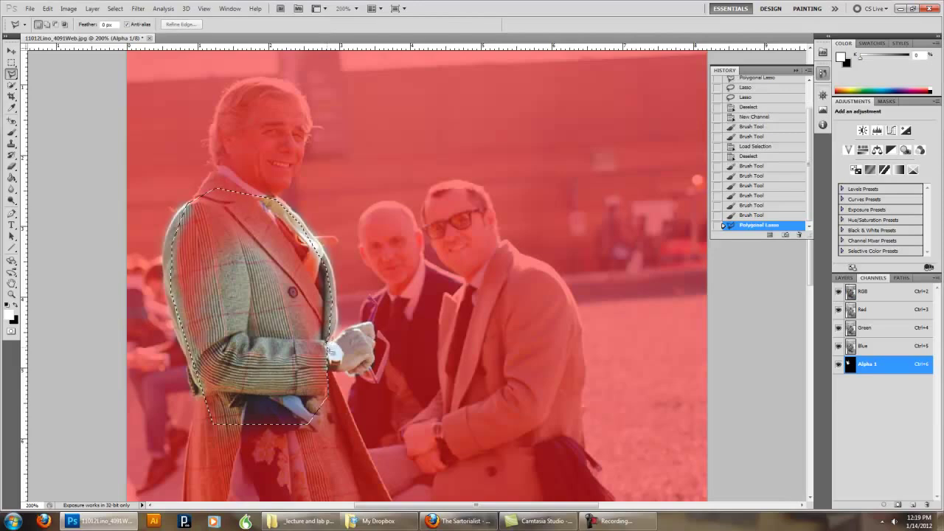
Step: Fill in the selected coat area with white on the alpha channel using a 70 px brush
click(15, 131)
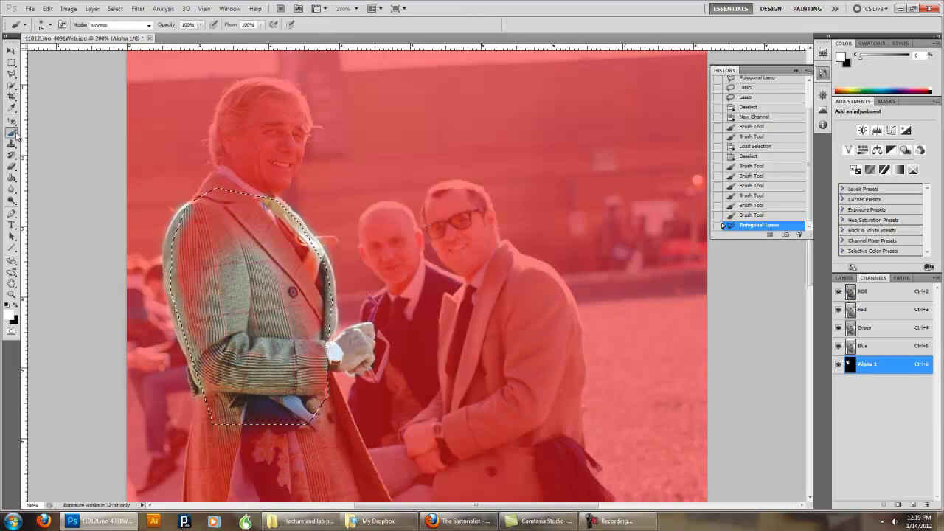
key(bracketright)
key(bracketright)
key(bracketright)
key(bracketright)
mouse_move(317, 221)
mouse_down()
mouse_move(110, 263)
mouse_move(271, 189)
mouse_move(295, 221)
mouse_move(318, 384)
mouse_move(138, 407)
mouse_move(169, 295)
mouse_move(214, 236)
mouse_up()
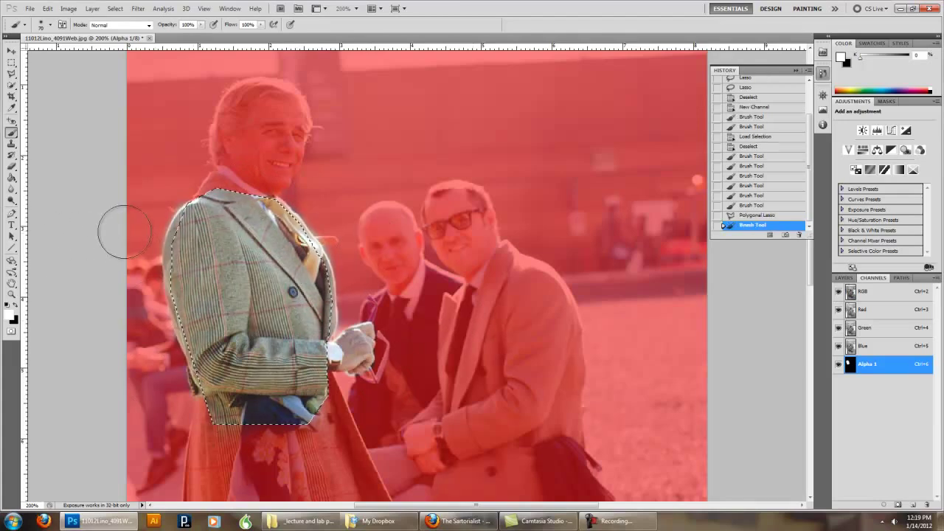
Step: Clear the coat selection and delete the deselect state from the history
click(11, 62)
click(252, 185)
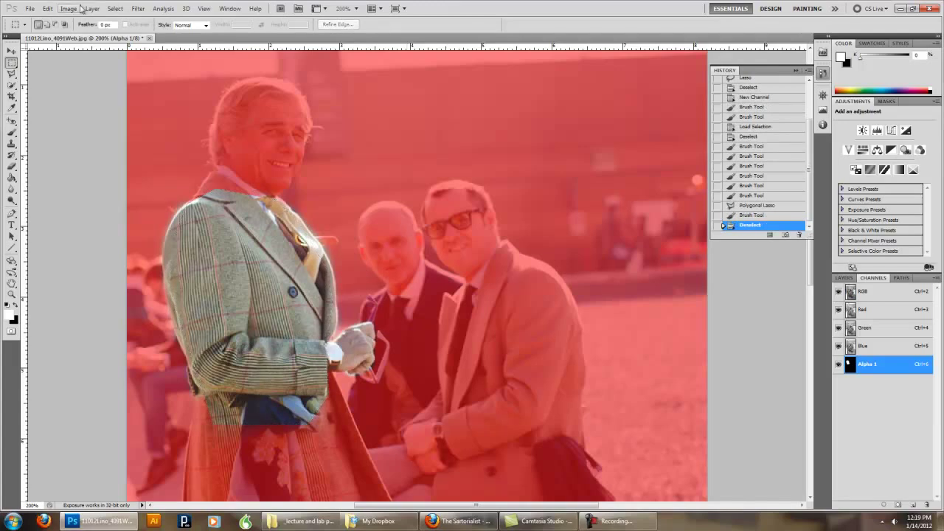
click(49, 9)
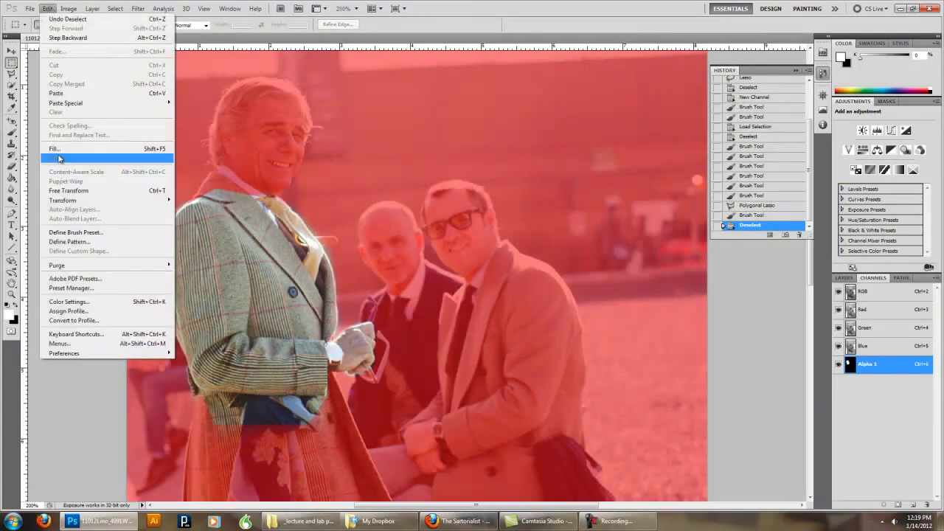
click(238, 294)
click(799, 235)
click(453, 192)
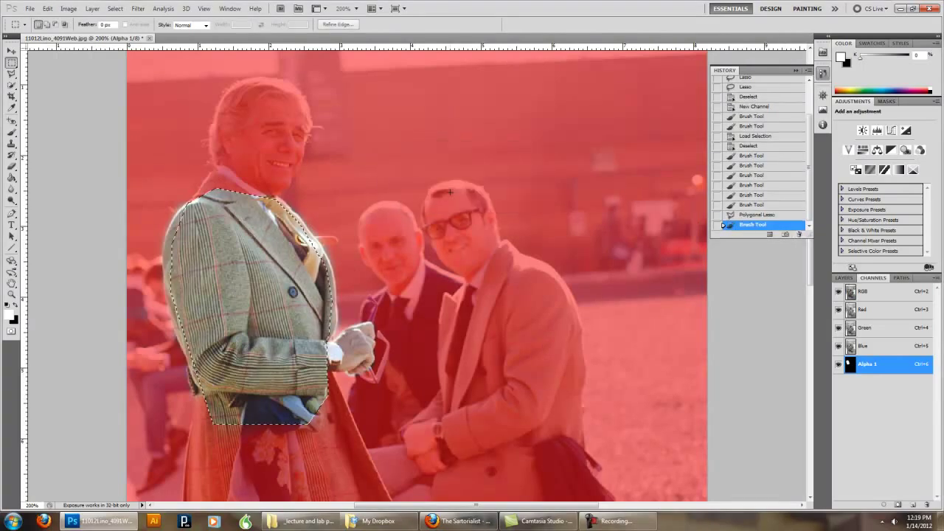
click(46, 9)
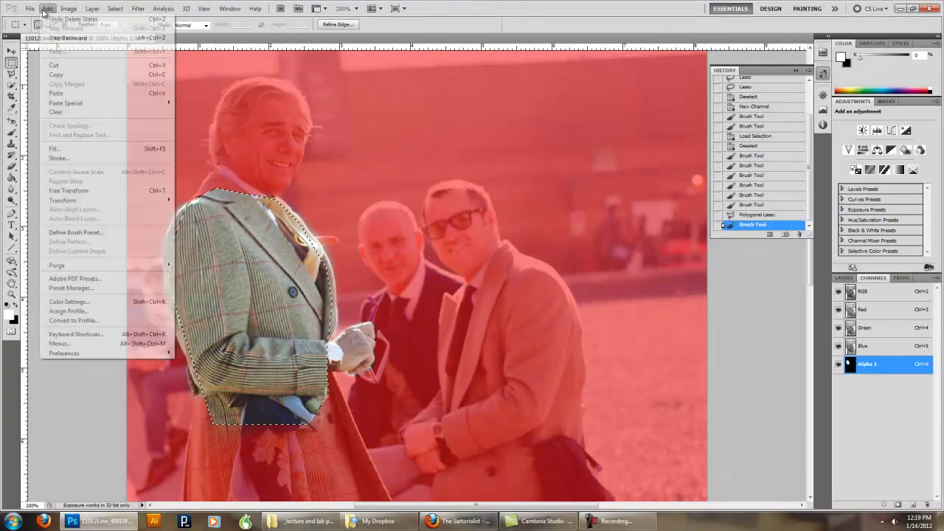
click(73, 149)
click(491, 163)
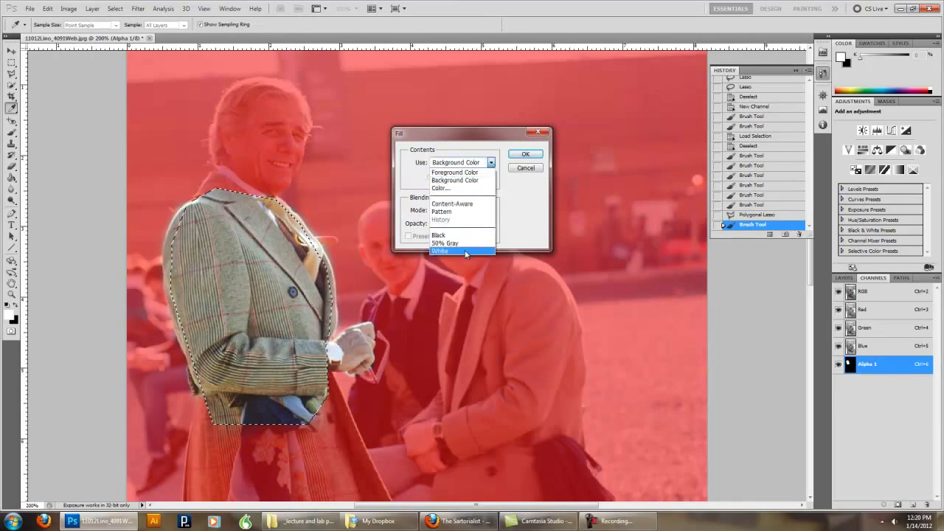
click(463, 251)
key(Return)
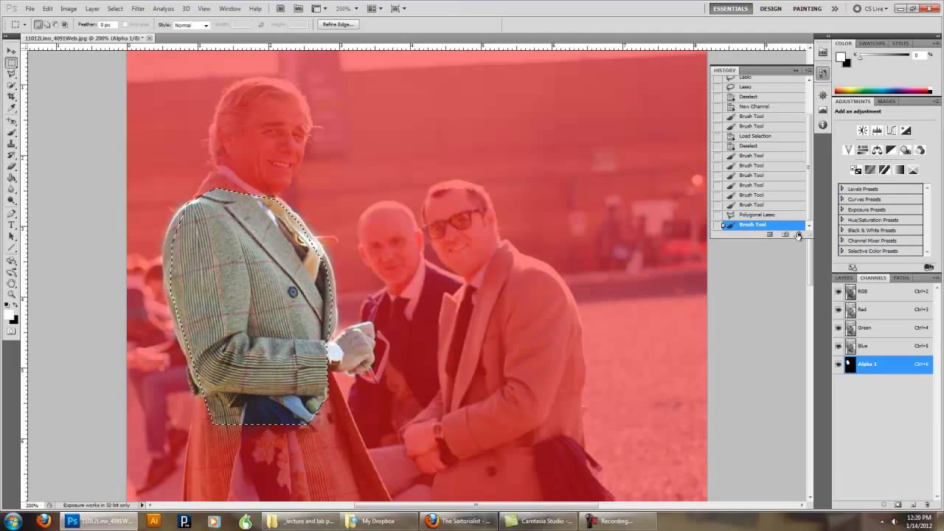
Step: Replace the last brush stroke on the coat with a 100% white fill of the selected area, and deselect
click(797, 233)
click(472, 194)
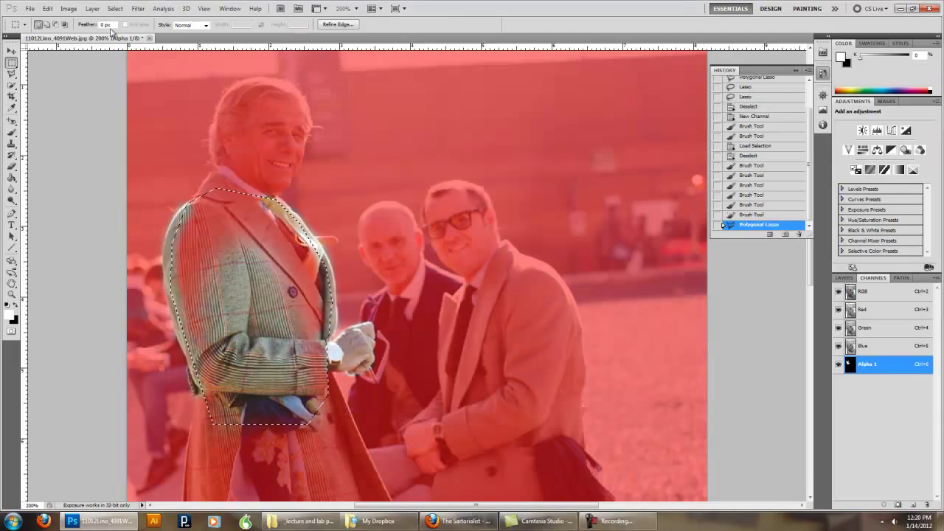
click(47, 8)
click(74, 147)
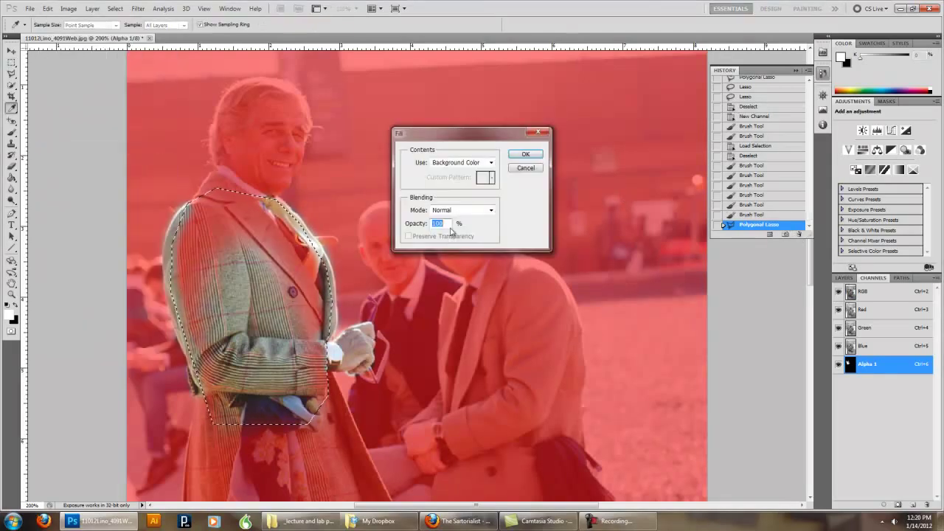
click(461, 163)
click(452, 244)
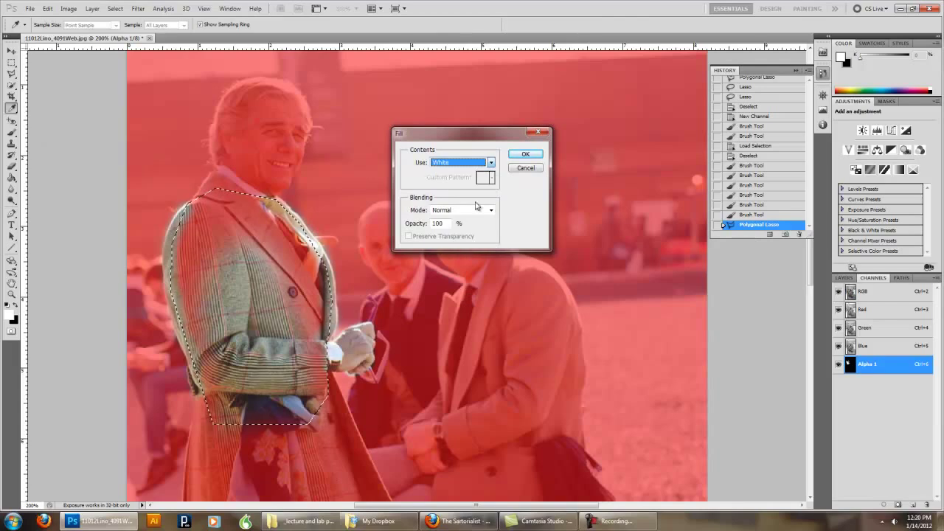
click(522, 154)
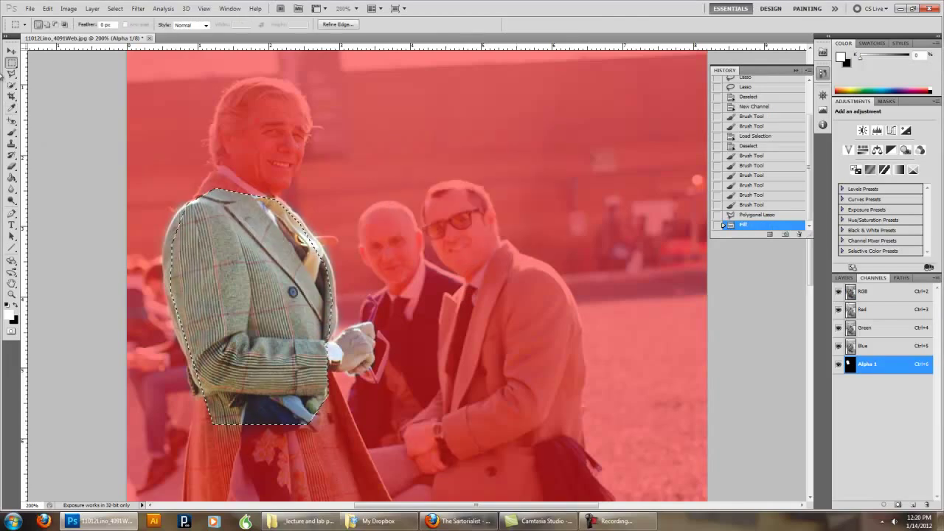
key(ctrl+d)
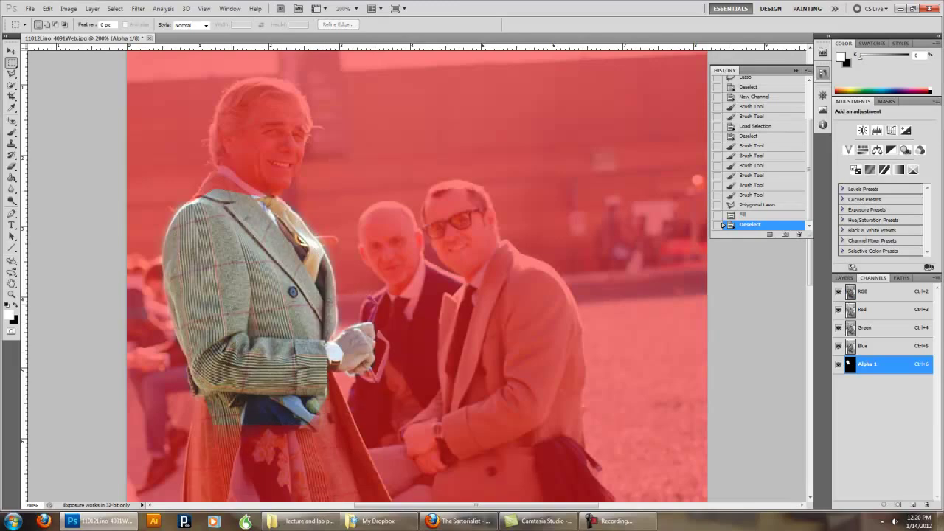
Step: Paint black with a smaller brush along the coat's front edge above the hand to trim the mask's spill-over
scroll(244, 332, up, 2)
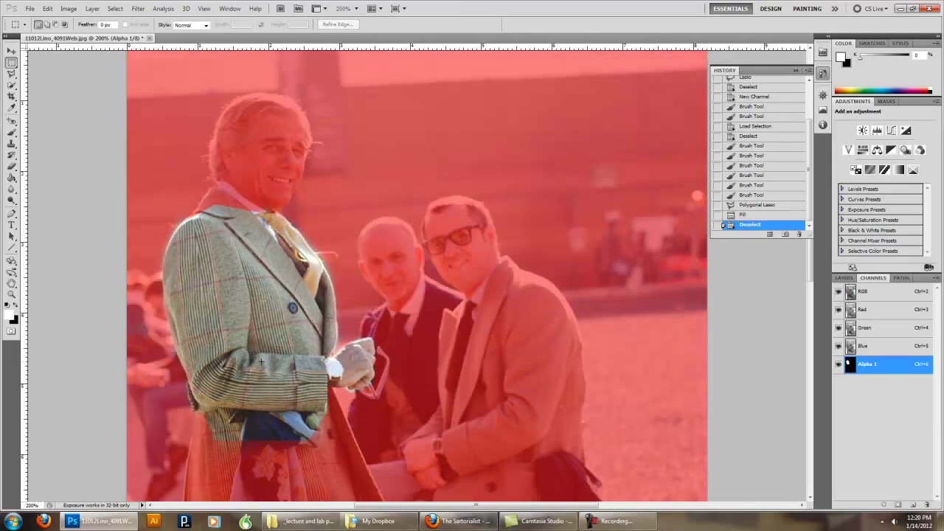
scroll(261, 360, down, 2)
click(12, 294)
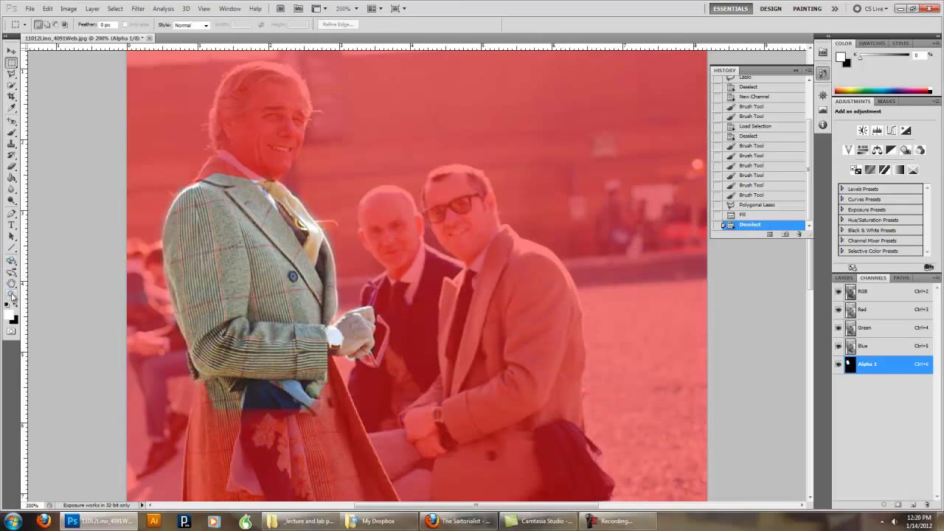
click(317, 347)
scroll(459, 194, up, 3)
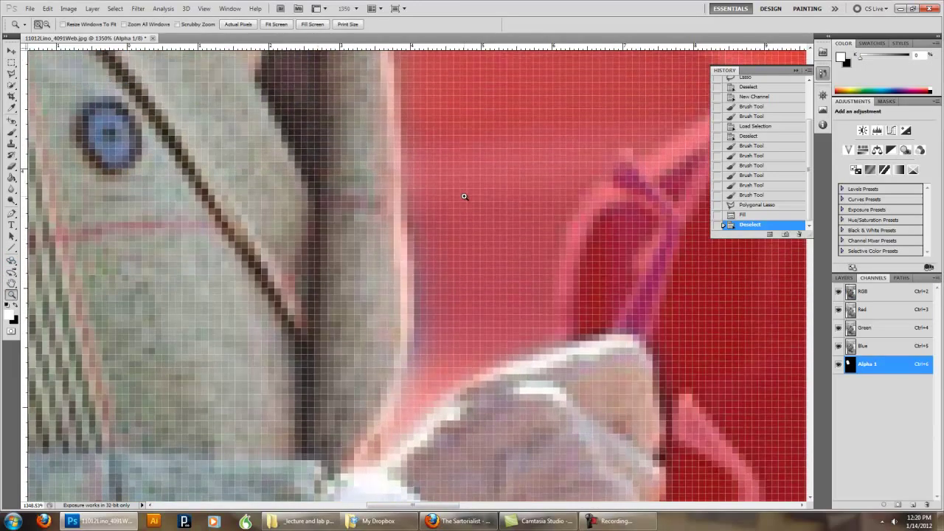
alt+click(467, 196)
alt+click(481, 202)
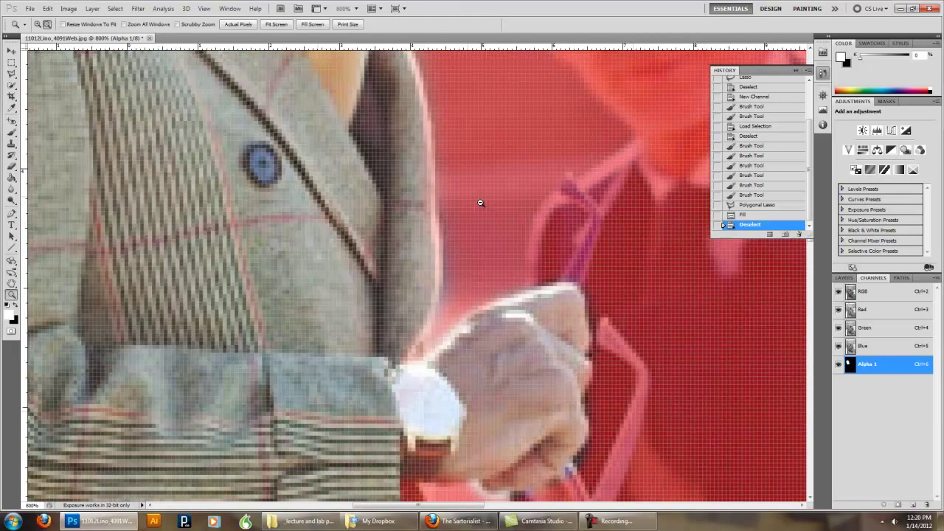
alt+click(480, 202)
alt+click(480, 203)
alt+click(491, 211)
scroll(518, 214, up, 1)
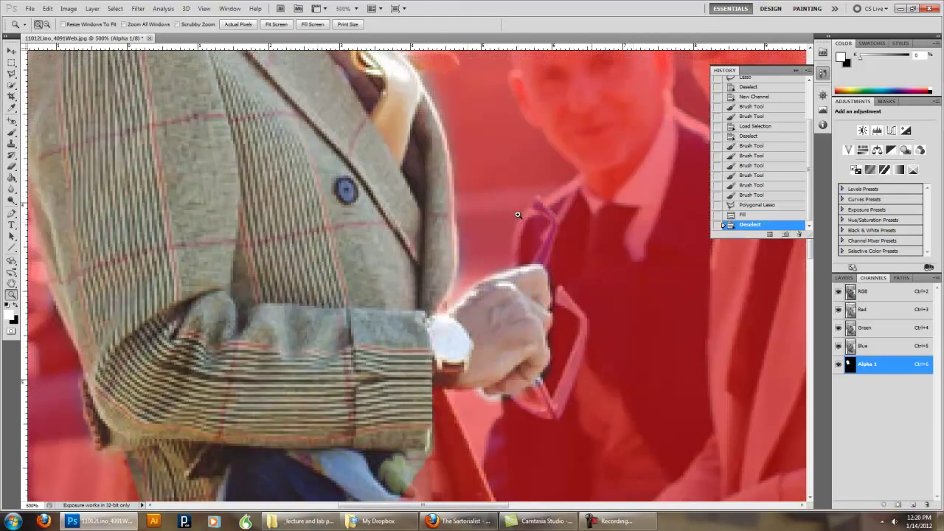
scroll(518, 214, up, 1)
click(18, 308)
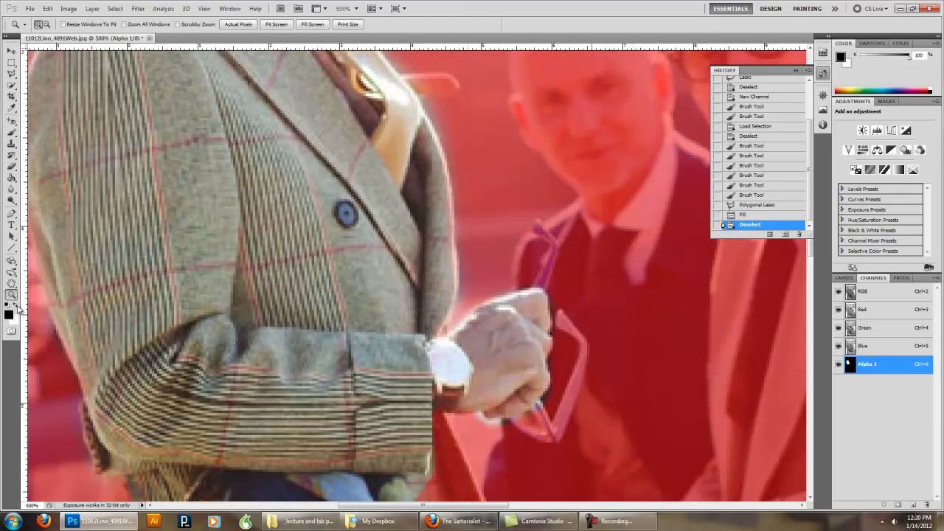
click(11, 133)
key(bracketleft)
key(bracketleft)
key(bracketleft)
key(bracketleft)
key(bracketleft)
key(bracketleft)
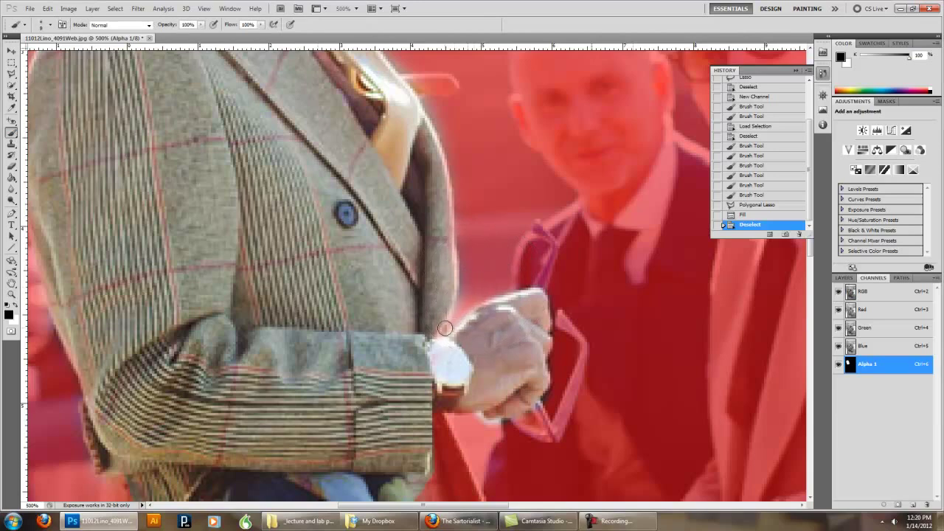
drag(445, 332, 463, 297)
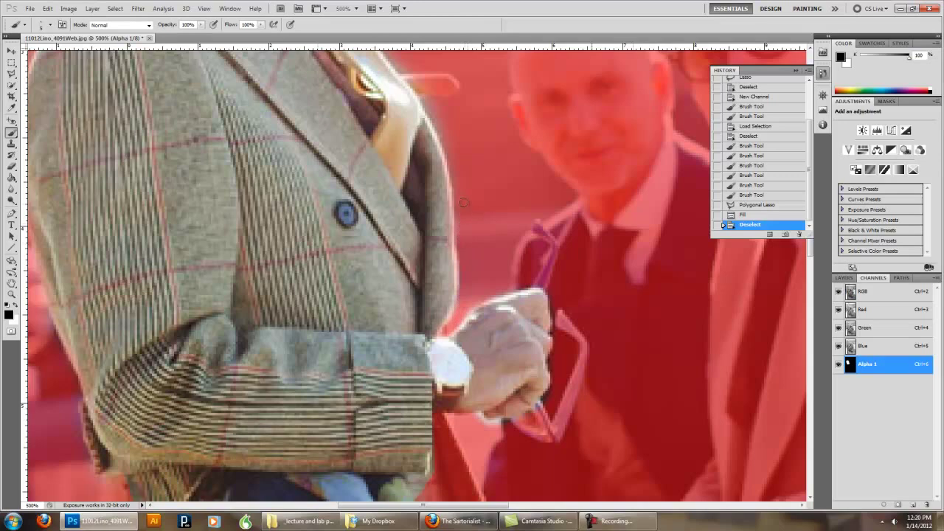
mouse_move(458, 226)
mouse_down()
mouse_move(460, 241)
mouse_move(406, 152)
mouse_up()
Step: Continue painting black along the outer edge of the yellow scarf up to the collar
scroll(487, 234, up, 3)
scroll(379, 140, up, 2)
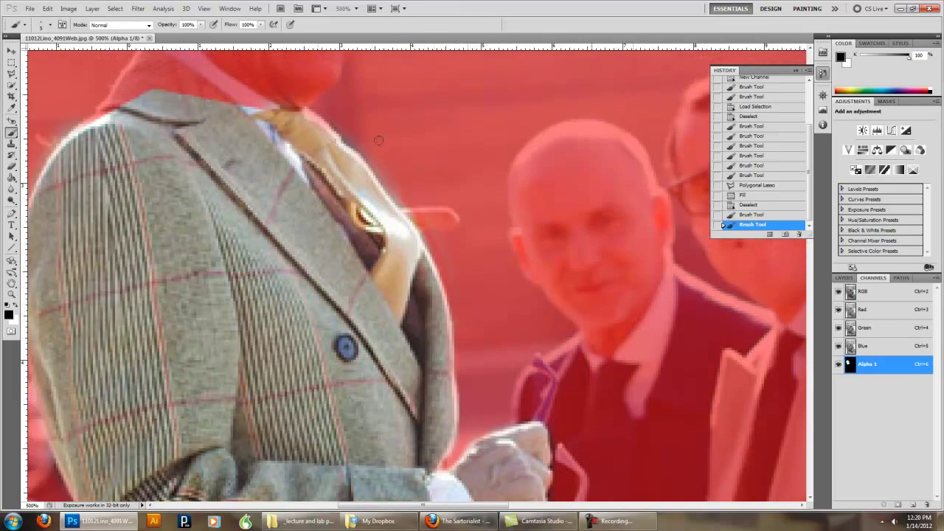
drag(400, 198, 373, 158)
drag(336, 122, 336, 123)
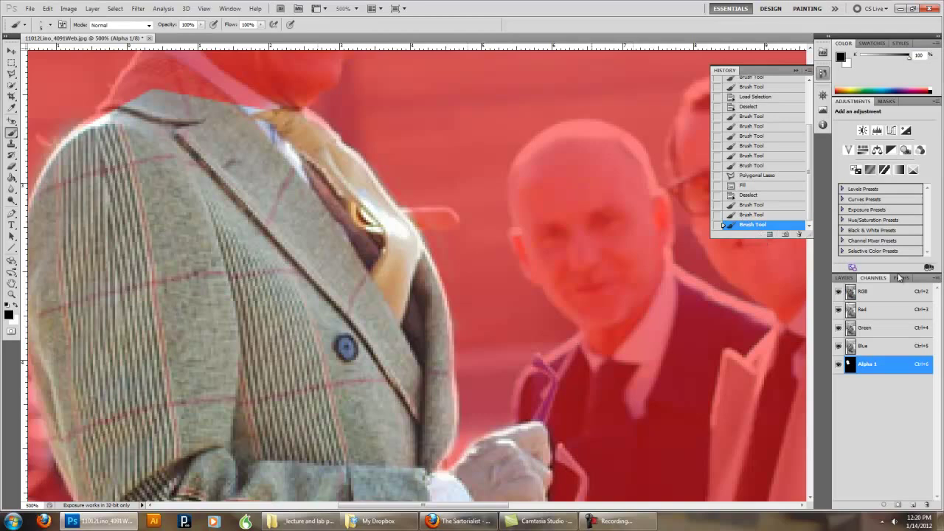
Step: Load the Alpha 1 channel as a selection to check its outline around the coat and hand, and deselect
ctrl+click(850, 363)
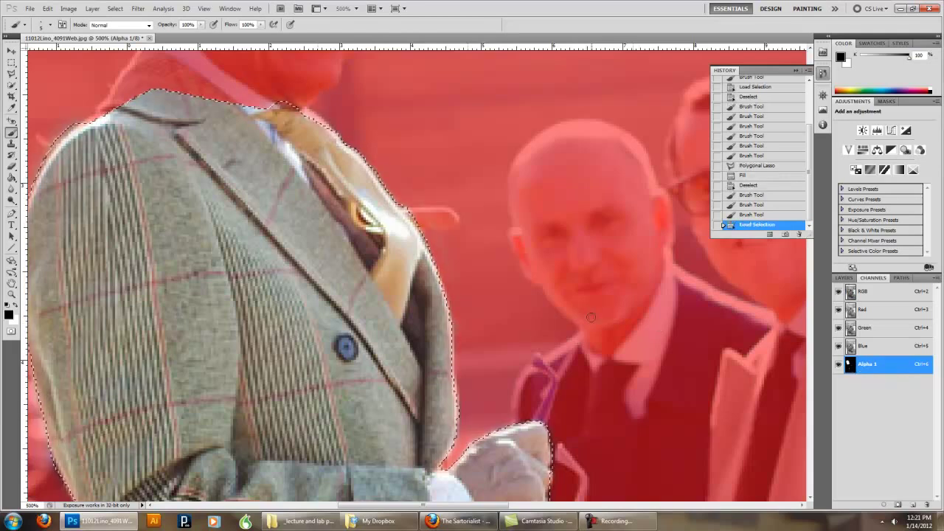
scroll(591, 318, down, 3)
scroll(591, 318, up, 2)
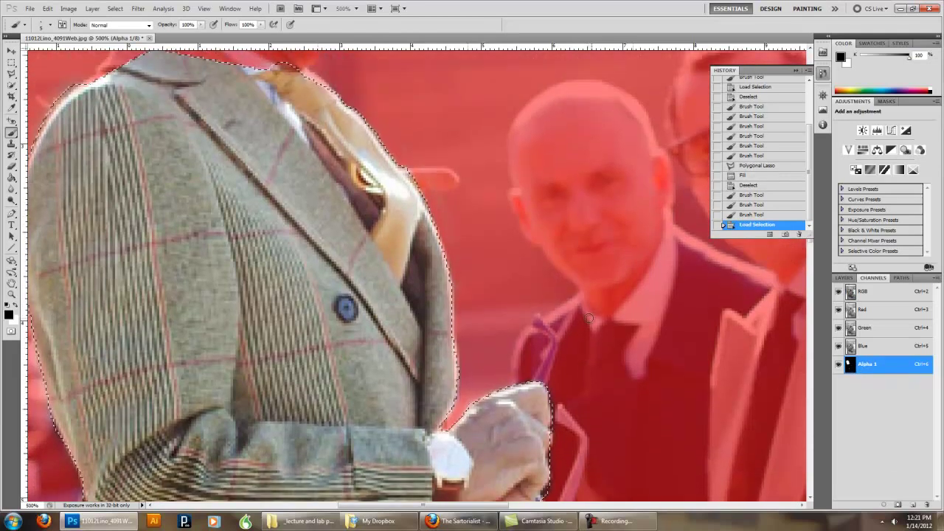
scroll(591, 318, up, 3)
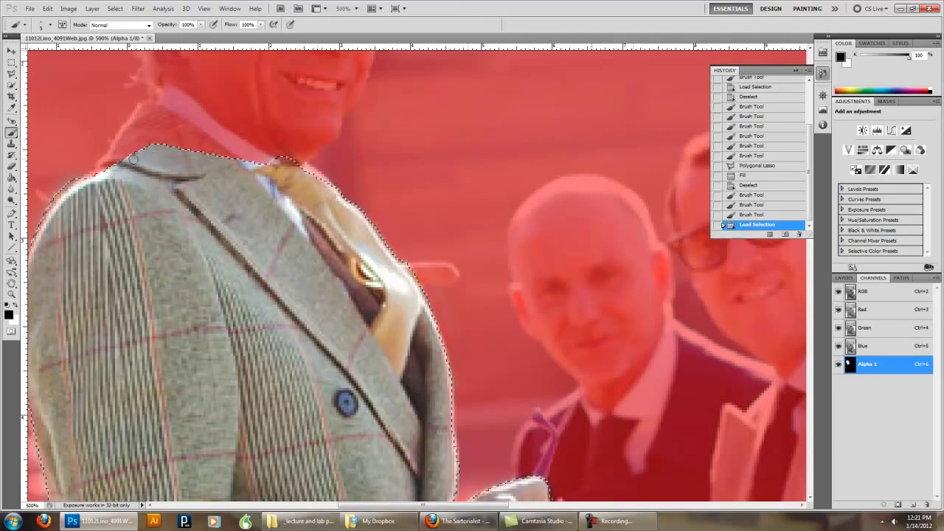
click(11, 64)
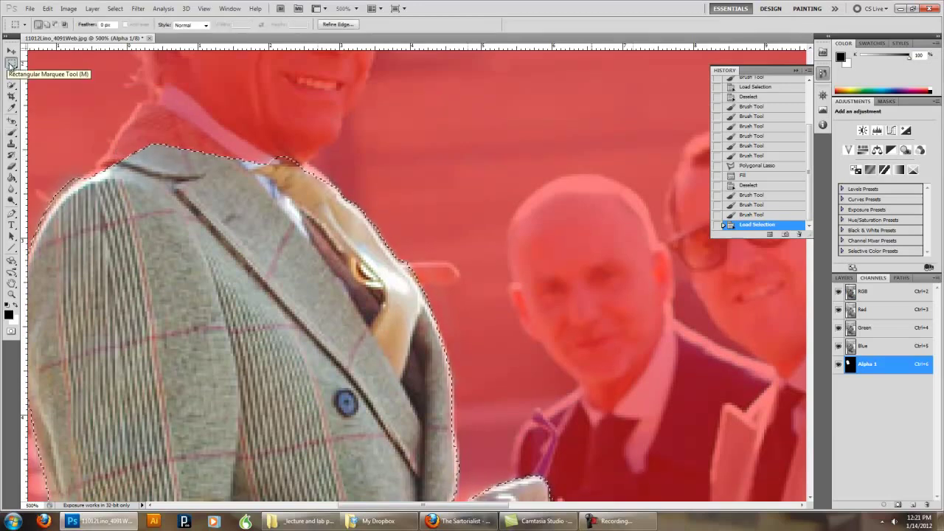
click(474, 218)
scroll(478, 239, down, 2)
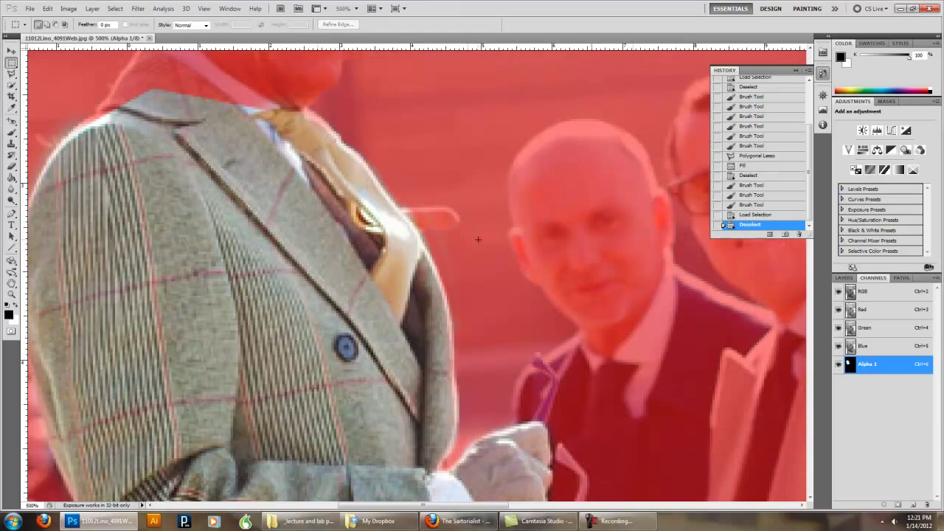
scroll(478, 239, down, 9)
scroll(470, 235, up, 4)
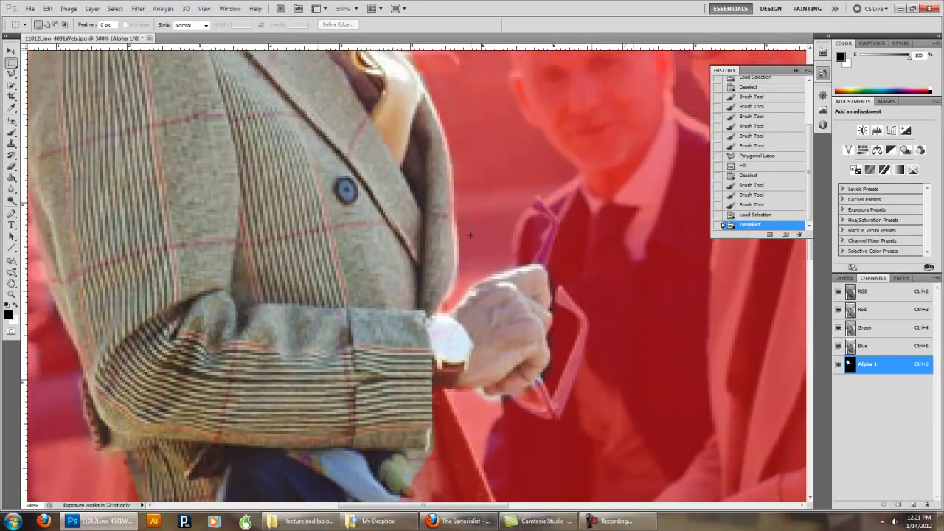
scroll(470, 235, up, 3)
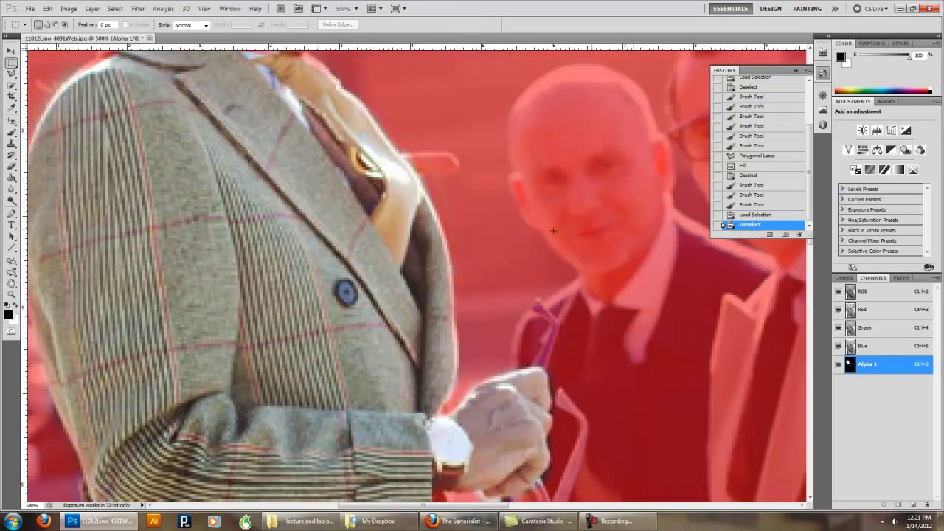
scroll(533, 208, up, 5)
scroll(321, 218, up, 3)
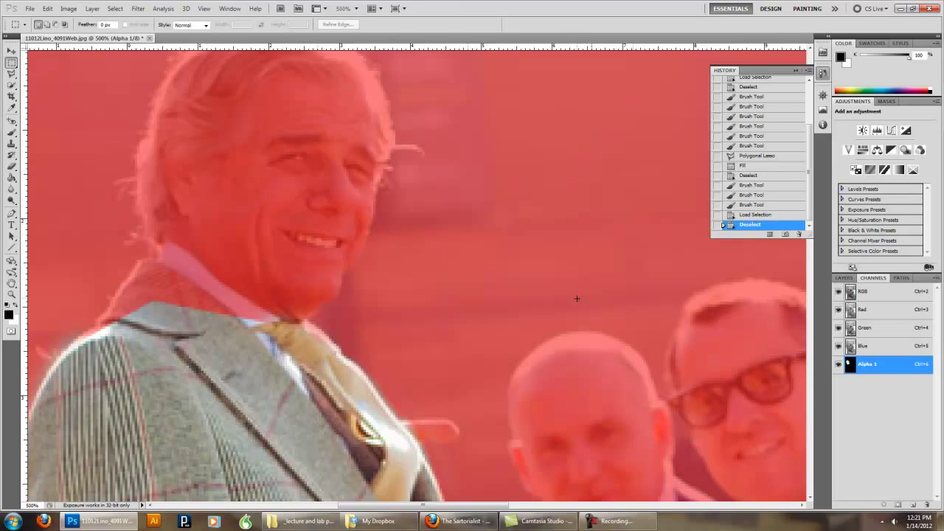
scroll(569, 303, up, 1)
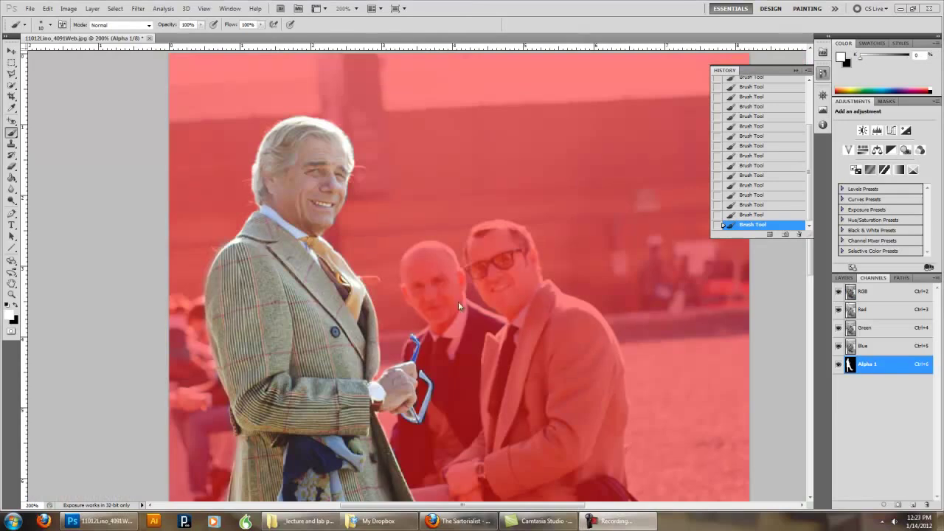
Step: Load the finished Alpha 1 mask as a selection of the whole standing man and hide the channel's red overlay
scroll(468, 273, down, 5)
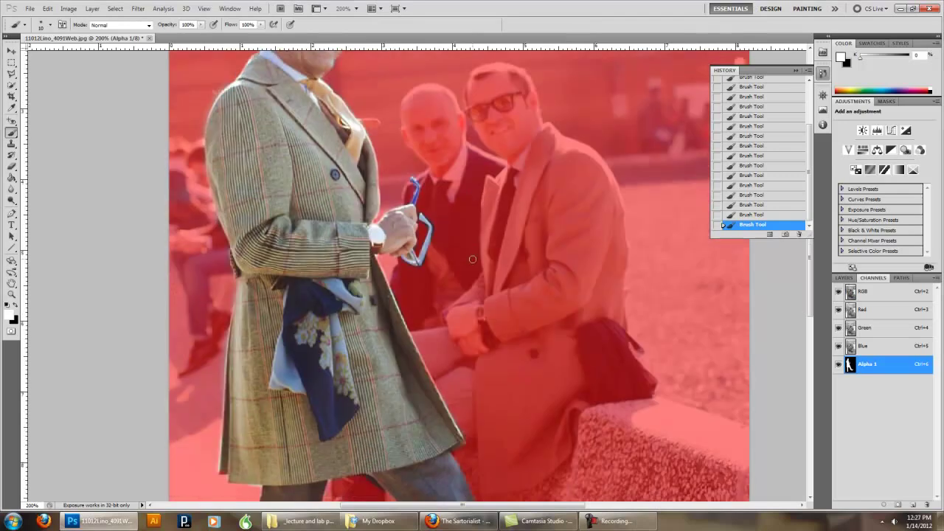
scroll(472, 259, down, 8)
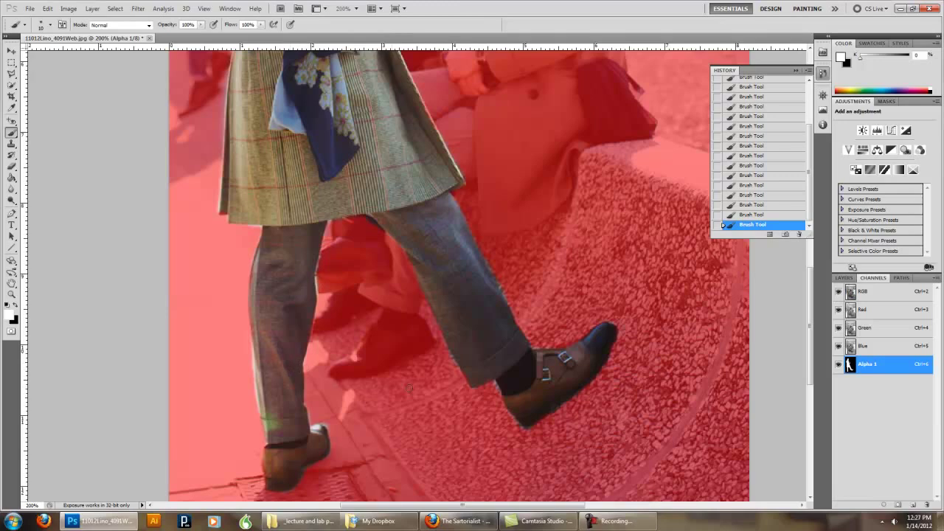
scroll(322, 342, up, 6)
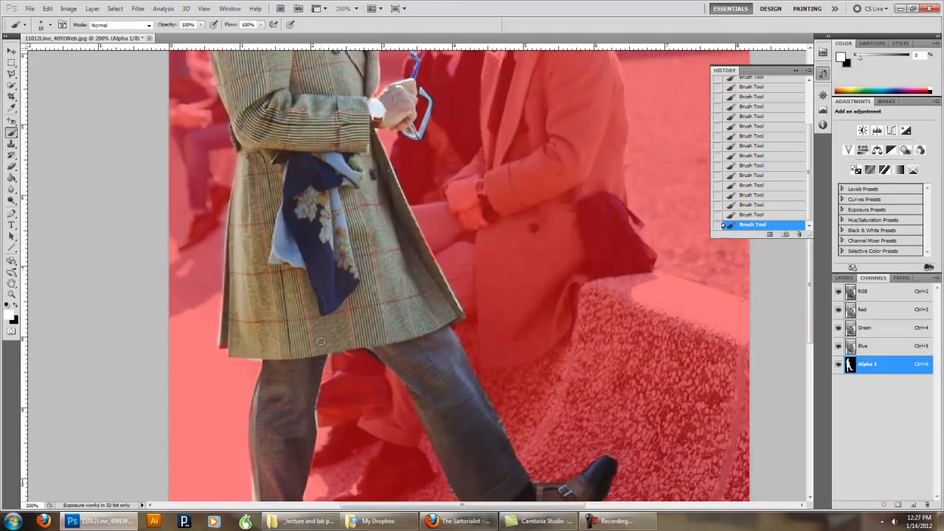
scroll(322, 342, up, 6)
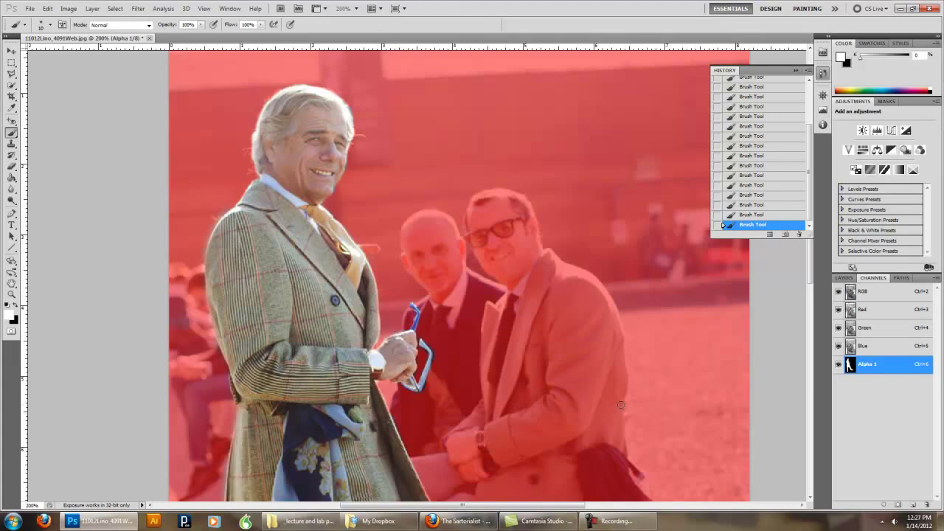
ctrl+click(850, 364)
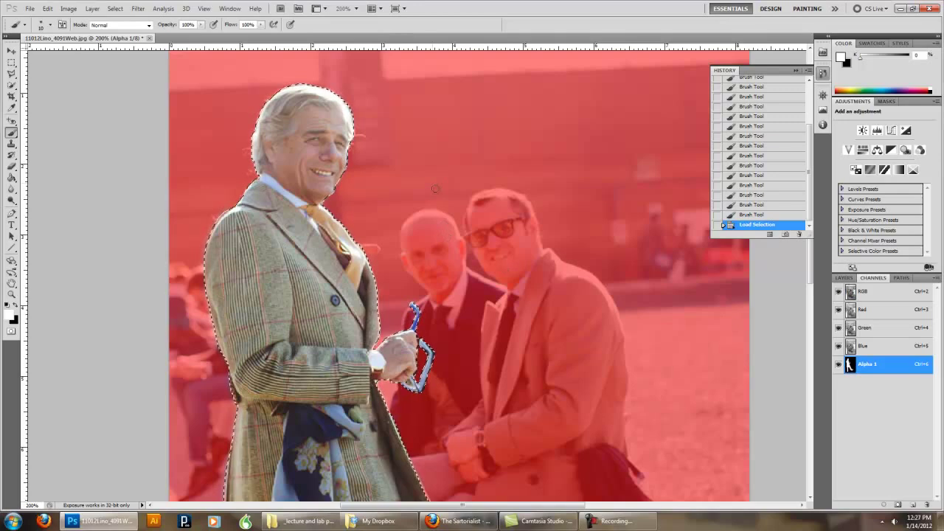
scroll(435, 189, down, 10)
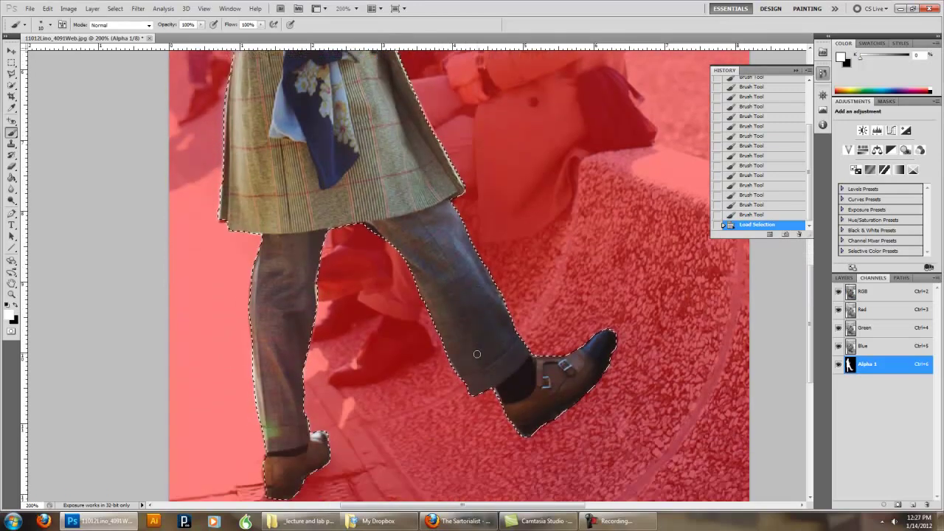
scroll(477, 354, up, 10)
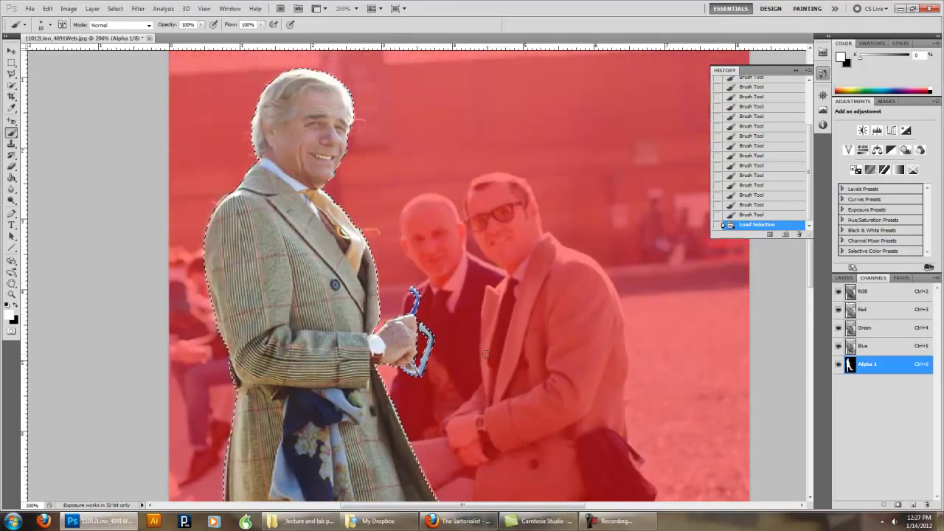
click(838, 364)
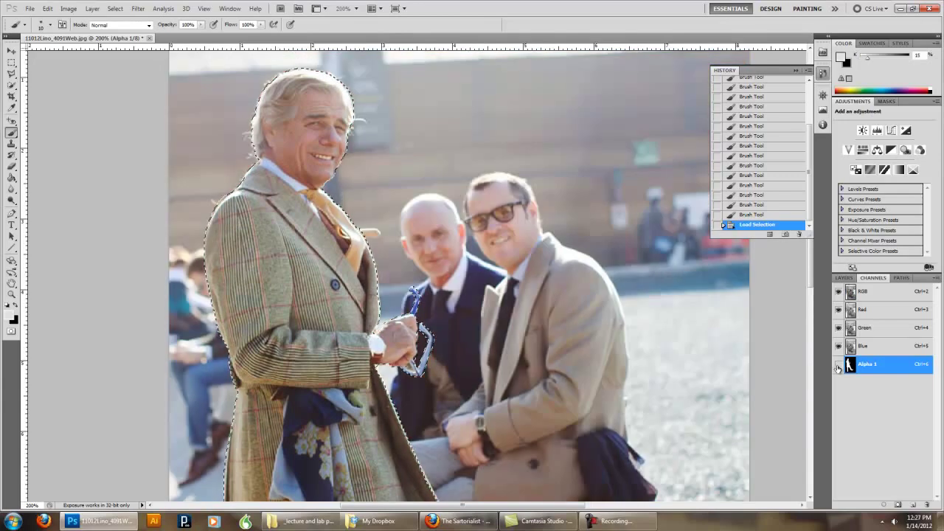
Step: Return to the full-color RGB composite and add an empty layer above the Background
click(864, 292)
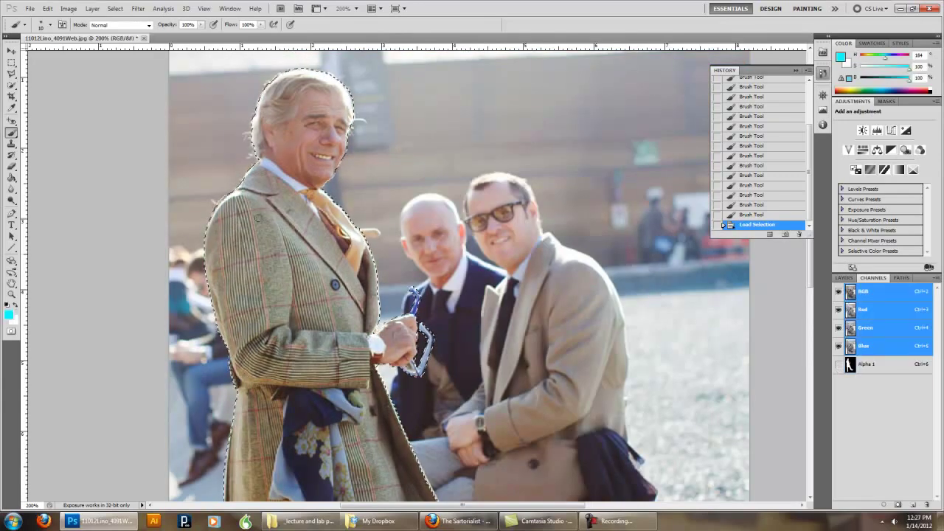
click(844, 278)
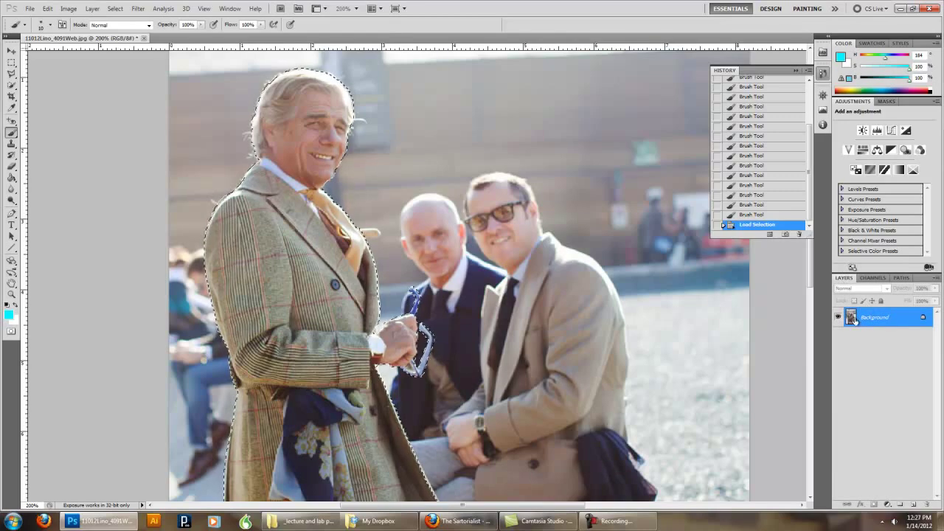
click(913, 505)
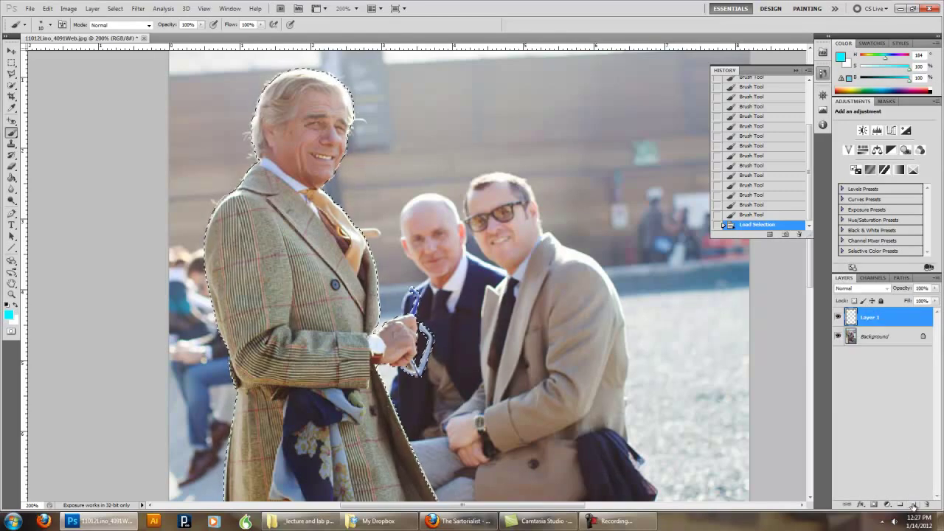
Step: Copy the selected man from the Background, paste him into the new layer, and hide the Background
click(889, 337)
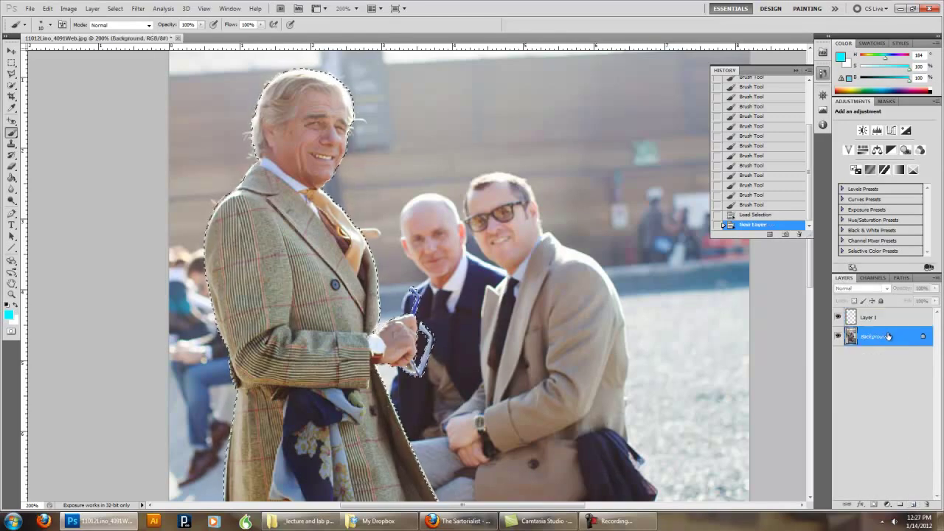
click(49, 8)
click(49, 8)
click(49, 9)
click(861, 323)
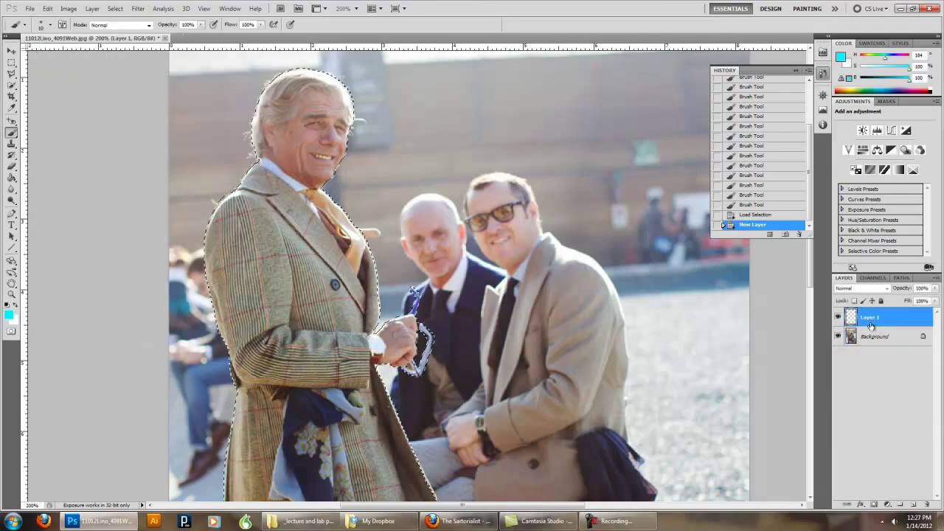
click(49, 9)
click(74, 93)
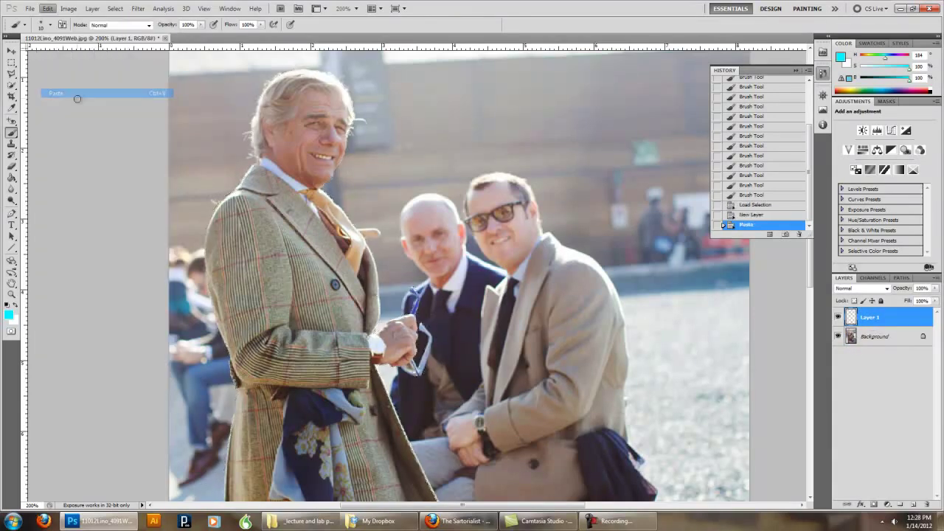
click(838, 337)
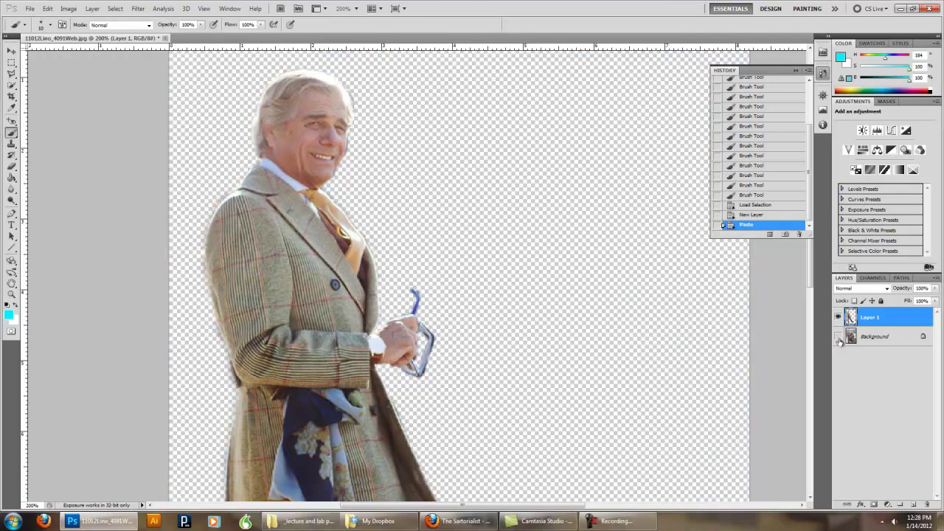
click(11, 294)
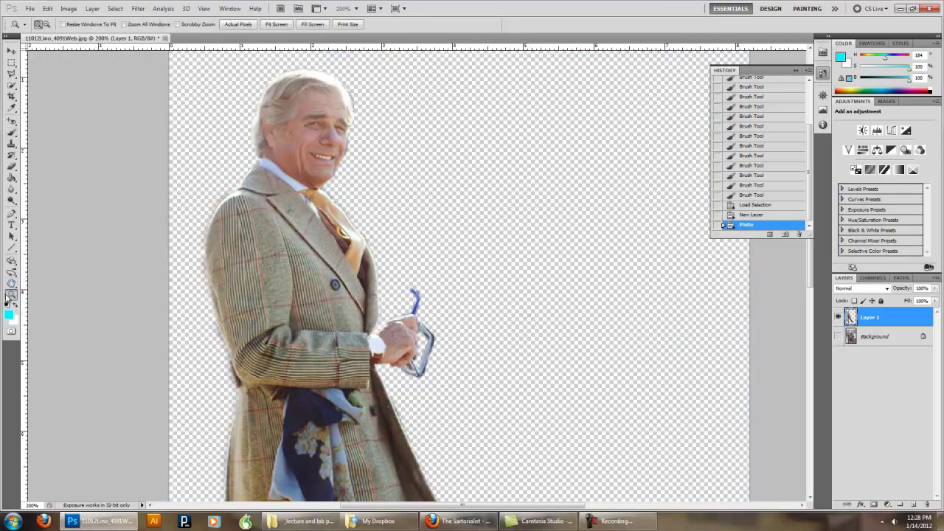
alt+click(439, 290)
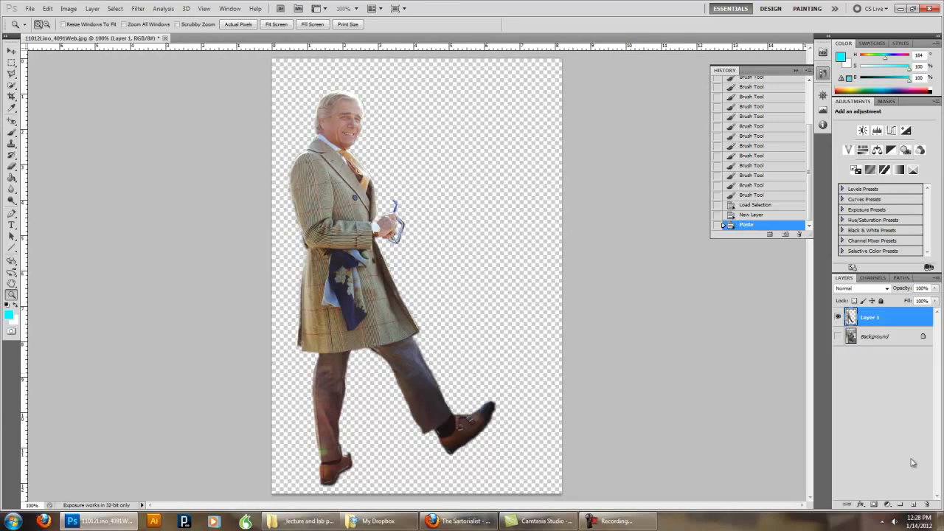
Step: Add a layer beneath the cutout man and fill it with bright green at hue 133
click(915, 506)
drag(873, 336, 873, 314)
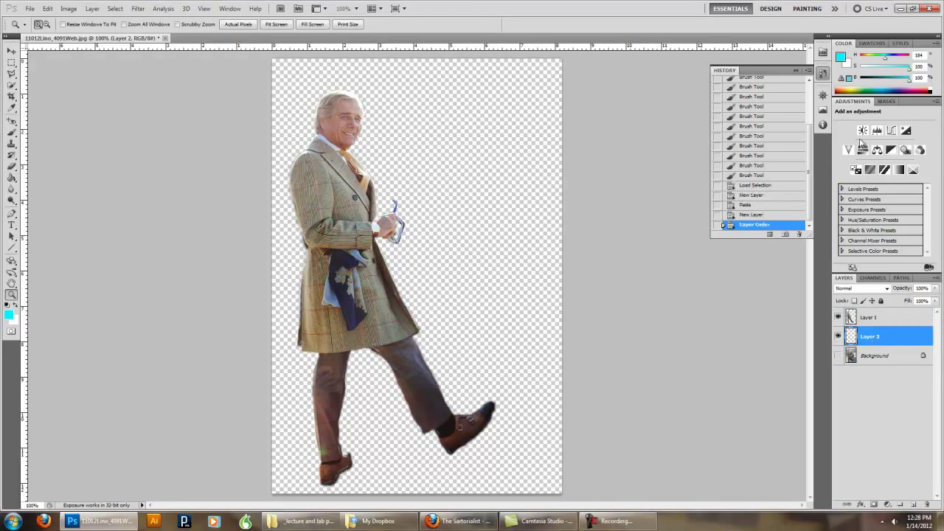
click(878, 59)
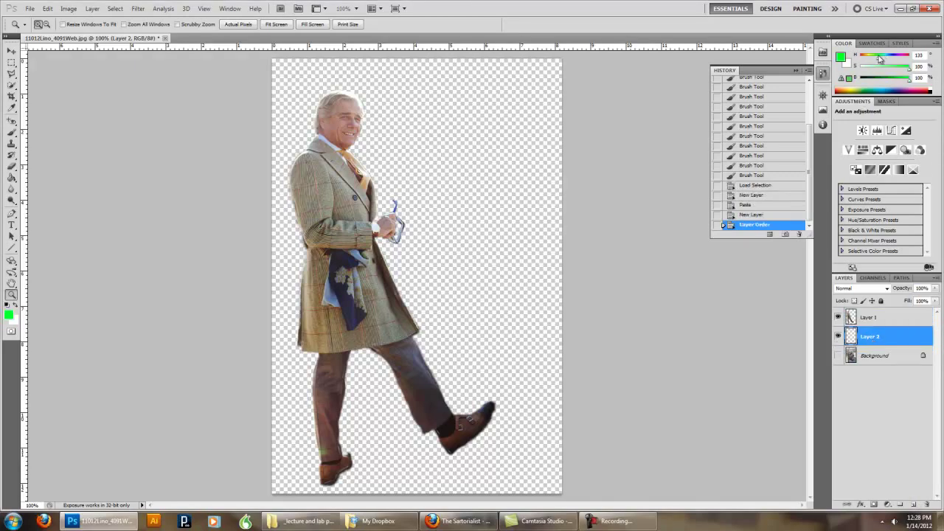
click(12, 177)
click(513, 233)
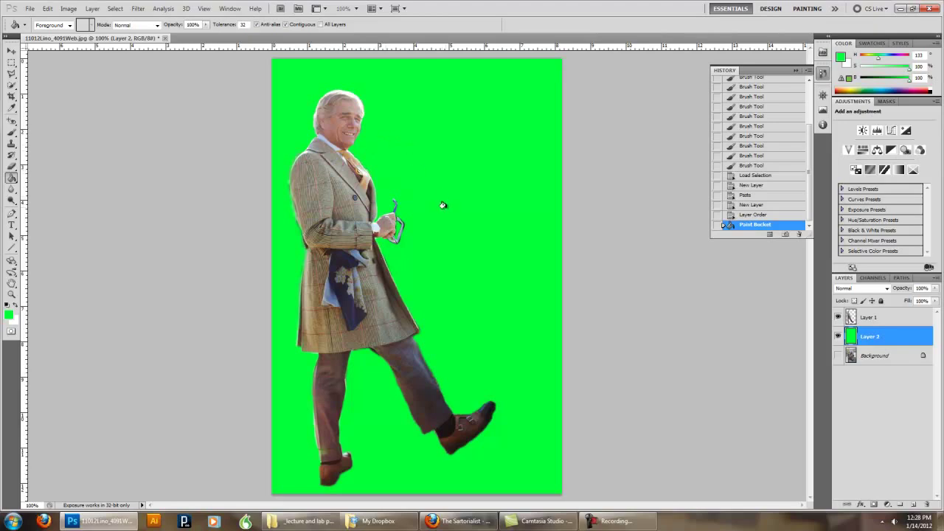
Step: Erase the leftover fringe along the back edge of the coat sleeve on Layer 1 with a size 10 eraser
click(885, 318)
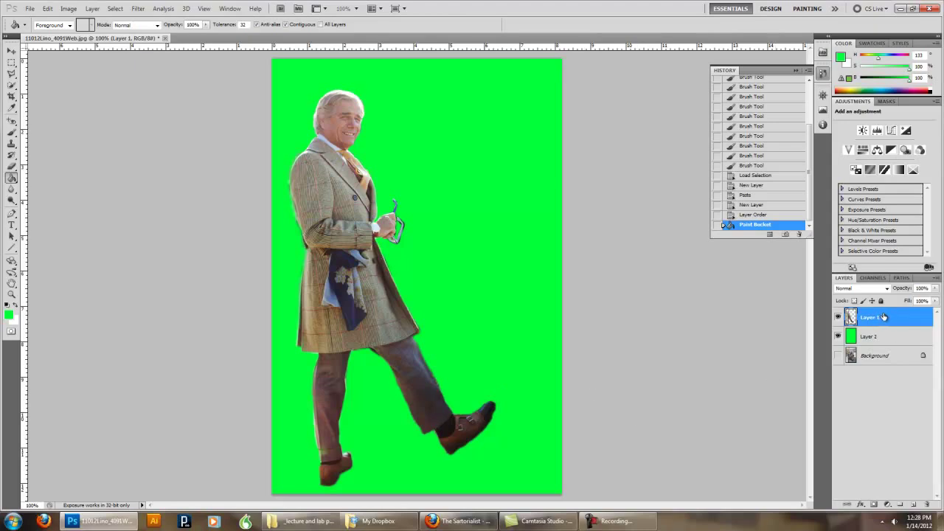
click(12, 293)
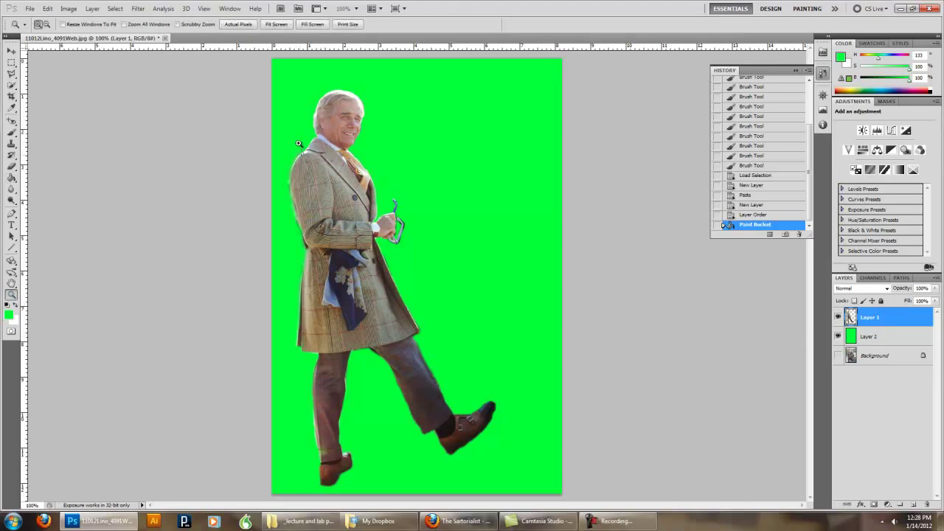
drag(281, 244, 299, 253)
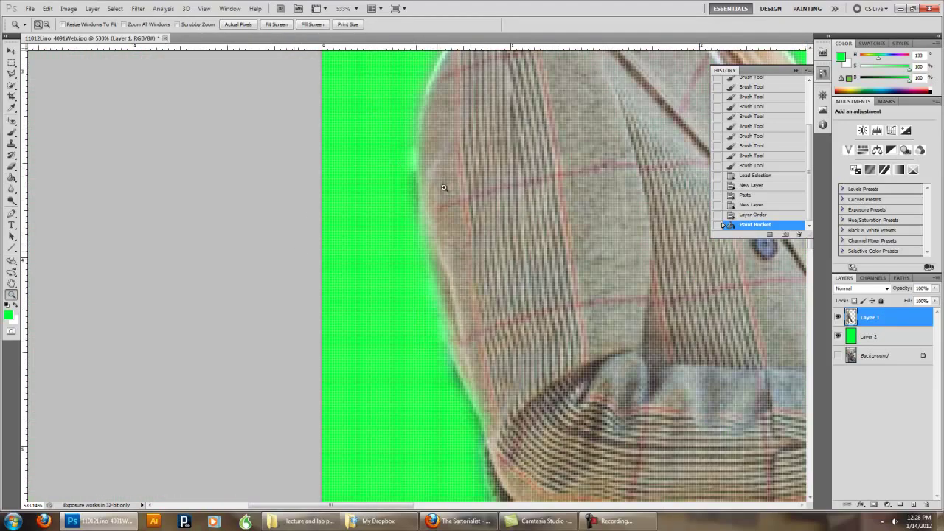
click(12, 167)
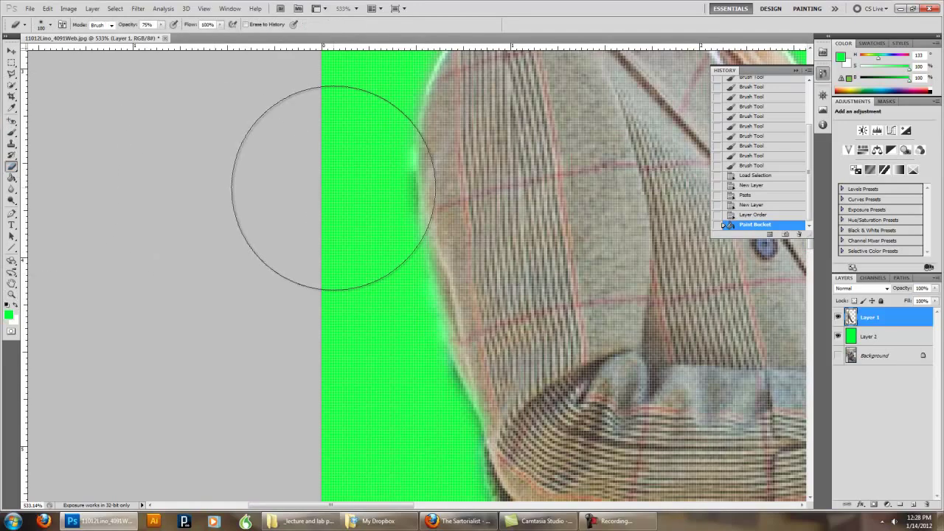
key(bracketleft)
key(bracketleft)
key(bracketleft)
key(bracketleft)
key(bracketleft)
key(bracketleft)
key(bracketleft)
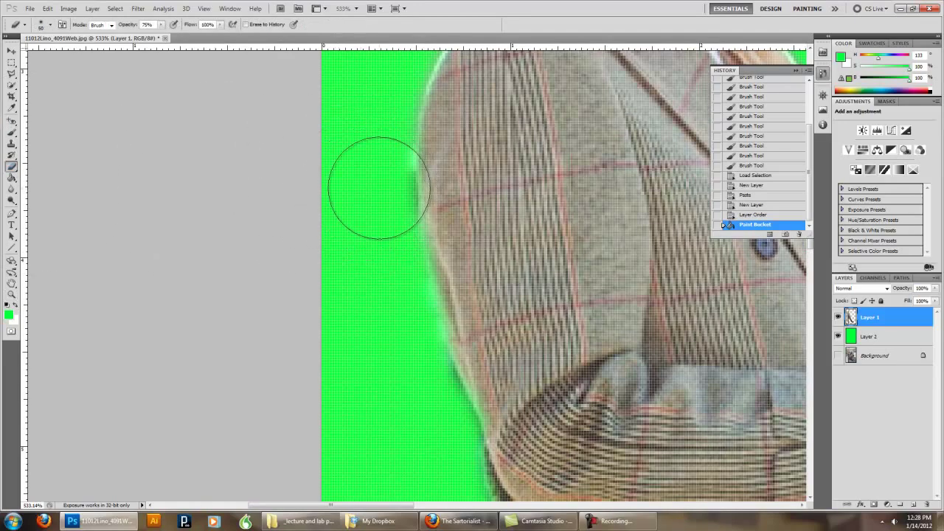
key(bracketleft)
key(bracketleft)
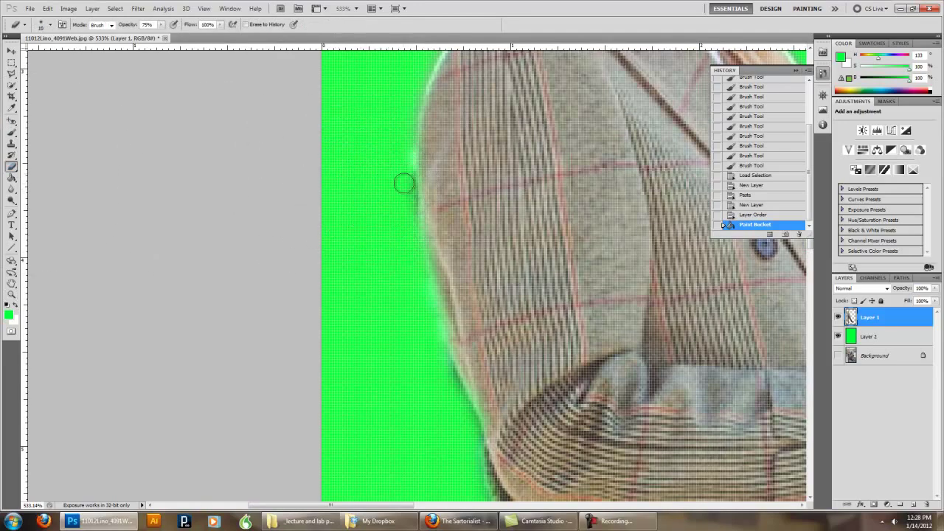
mouse_move(406, 196)
mouse_down()
mouse_move(406, 131)
mouse_move(401, 162)
mouse_up()
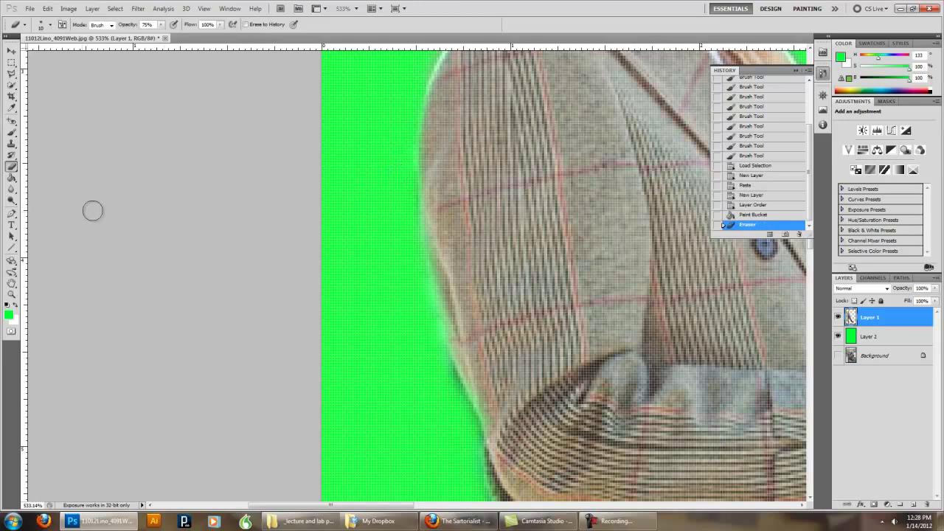
Step: Delete the cutout layer, hide the green layer and show the Background photo again
click(11, 293)
key(super)
key(Escape)
alt+click(466, 304)
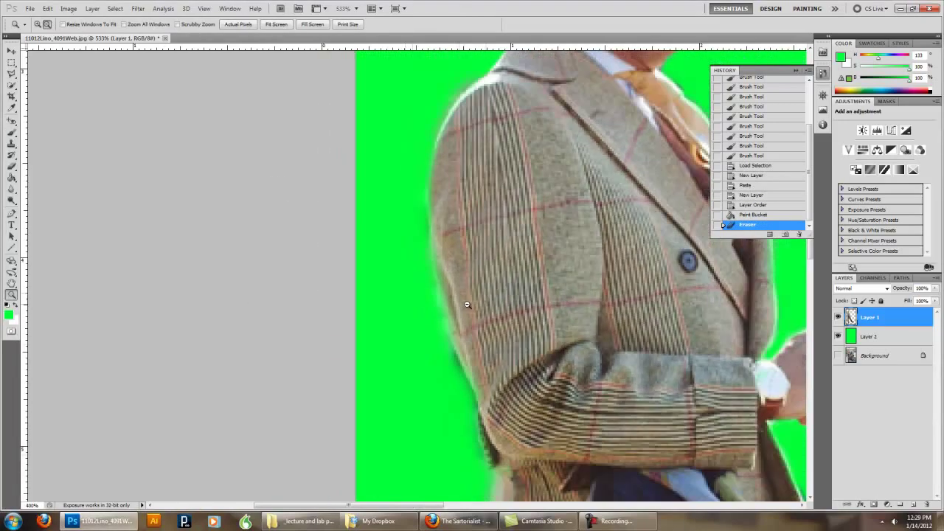
alt+click(467, 304)
alt+click(565, 321)
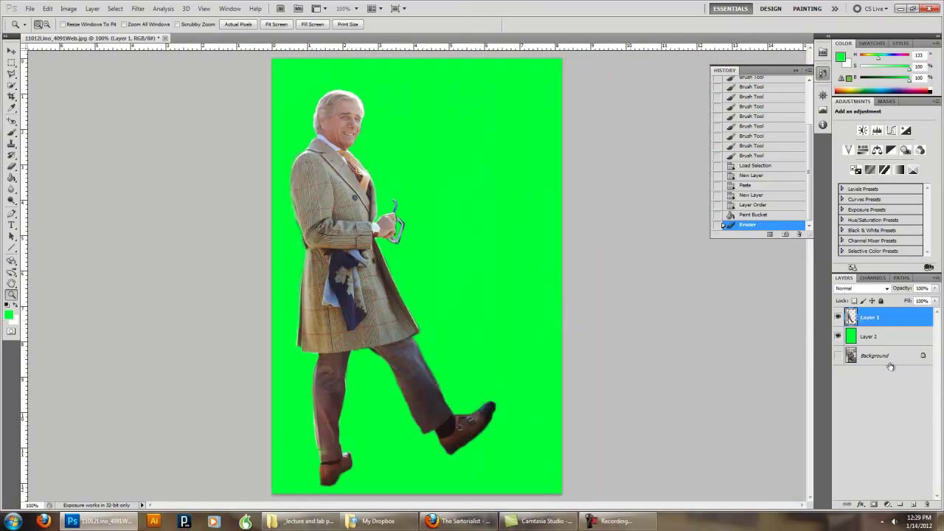
click(927, 505)
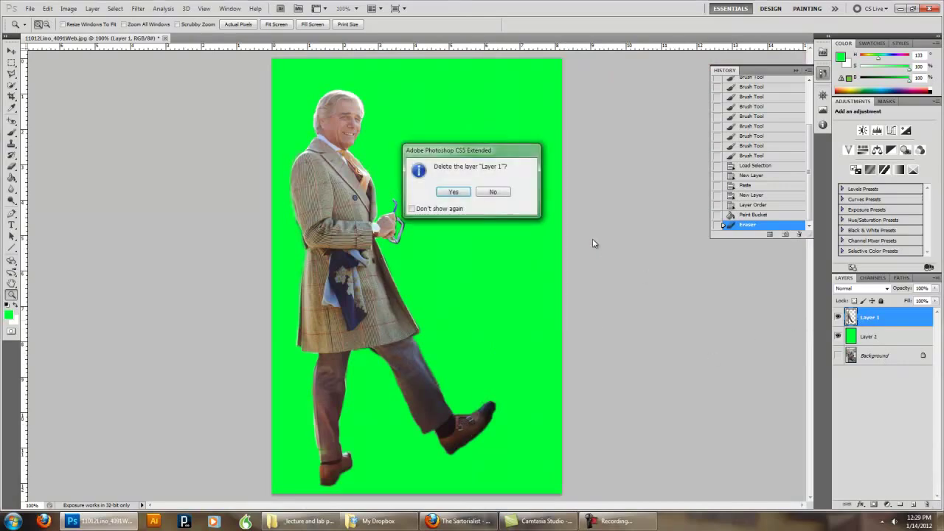
click(453, 192)
click(839, 318)
click(844, 339)
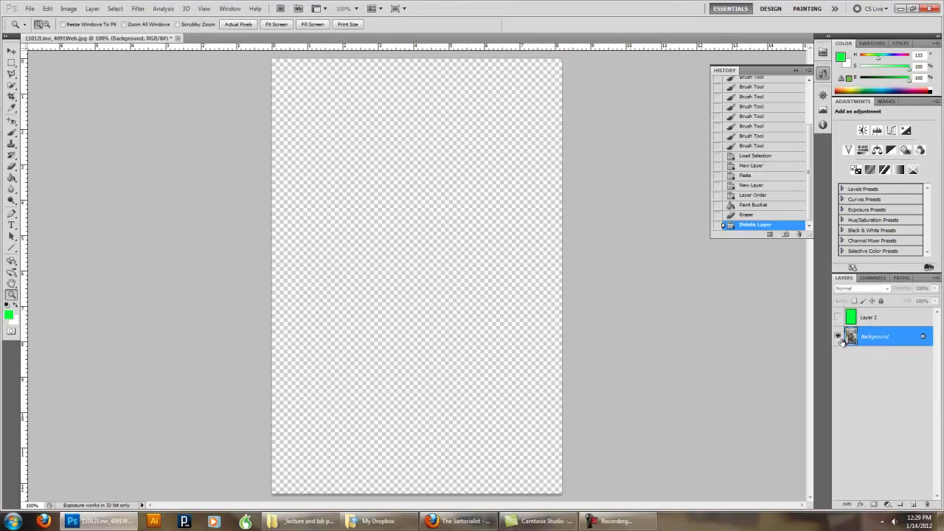
click(839, 338)
Step: Select the Alpha 1 channel and display it as a red overlay on the RGB image
click(873, 277)
click(876, 366)
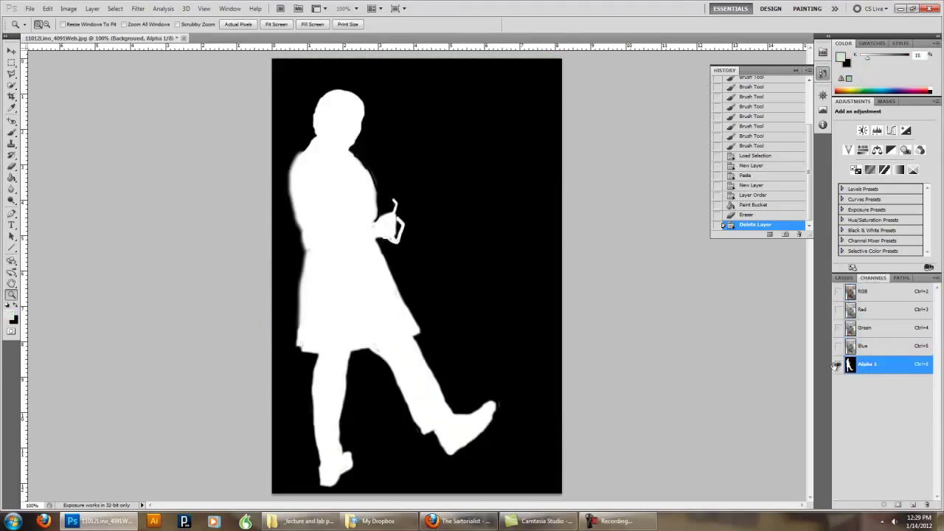
click(839, 292)
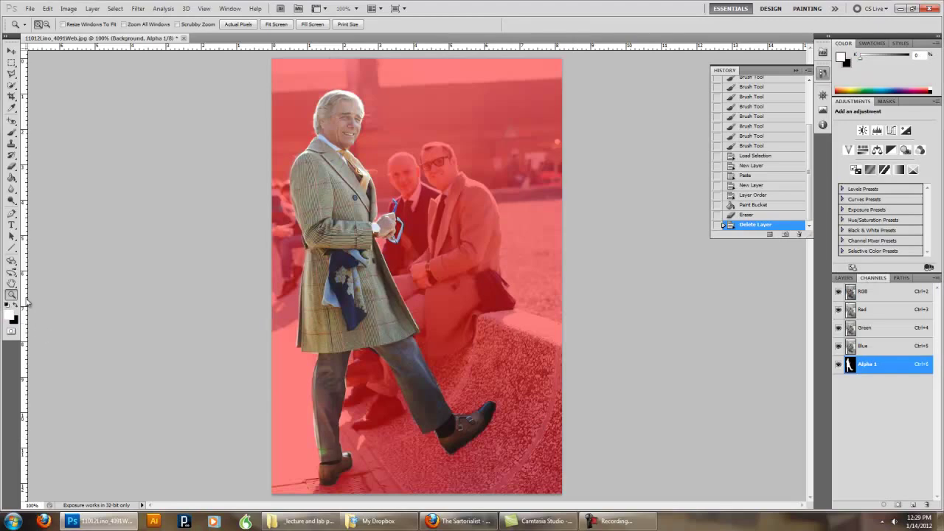
Step: Turn off the pixel grid for a close-up of the man's raised shoe
drag(468, 391, 462, 451)
click(426, 462)
click(507, 330)
click(507, 331)
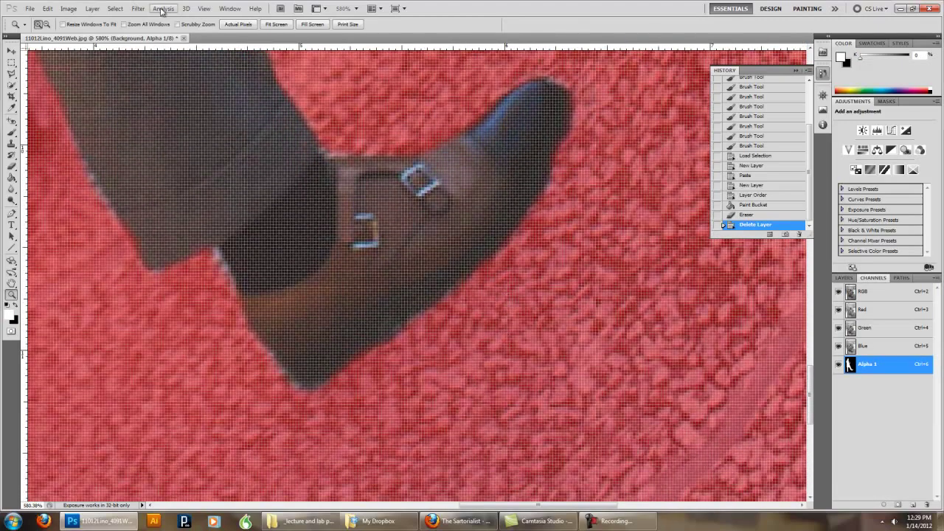
click(204, 9)
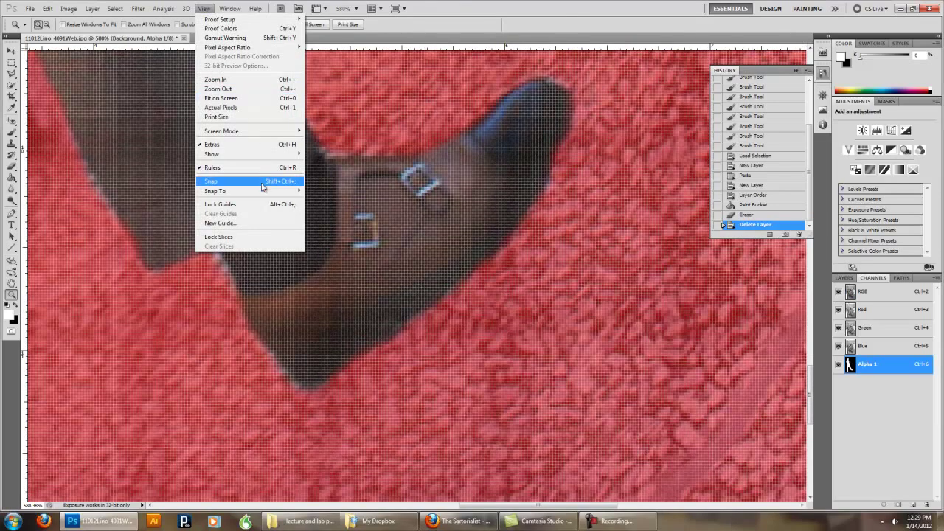
mouse_move(264, 154)
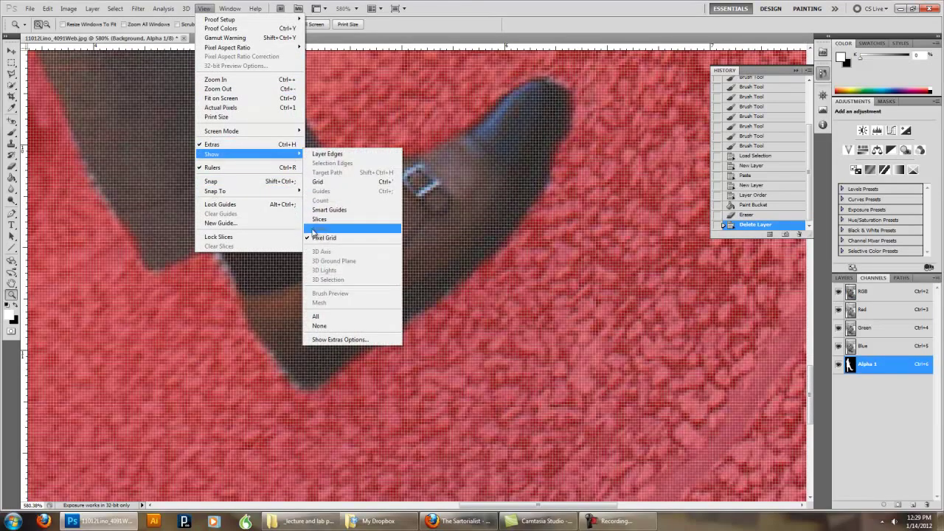
click(323, 237)
scroll(547, 260, up, 2)
scroll(547, 260, up, 2)
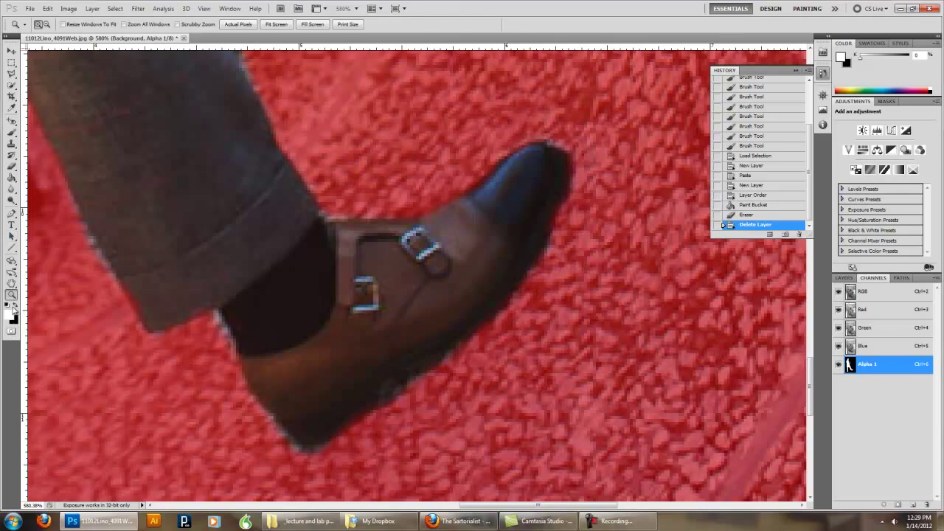
Step: Paint the mask white at the shoe's toe, then black along the outside of the sole up to the toe
click(11, 133)
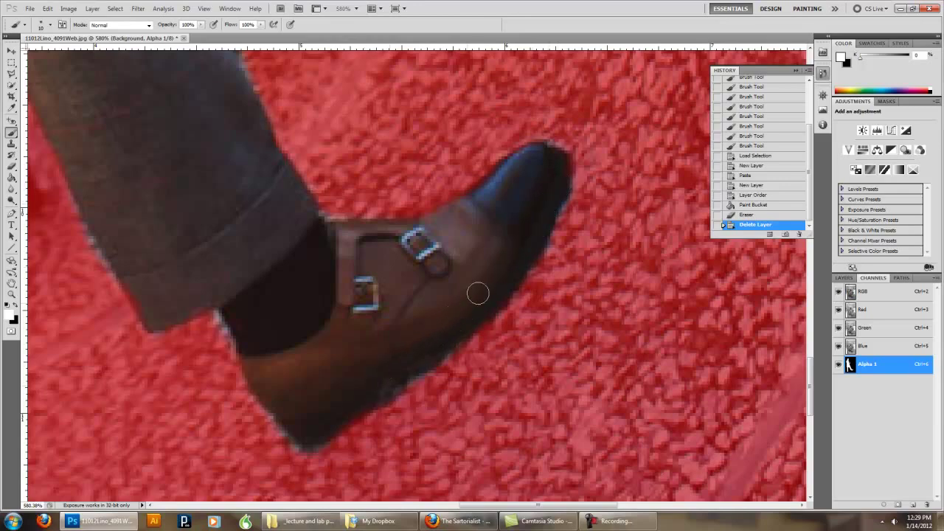
click(552, 186)
click(17, 312)
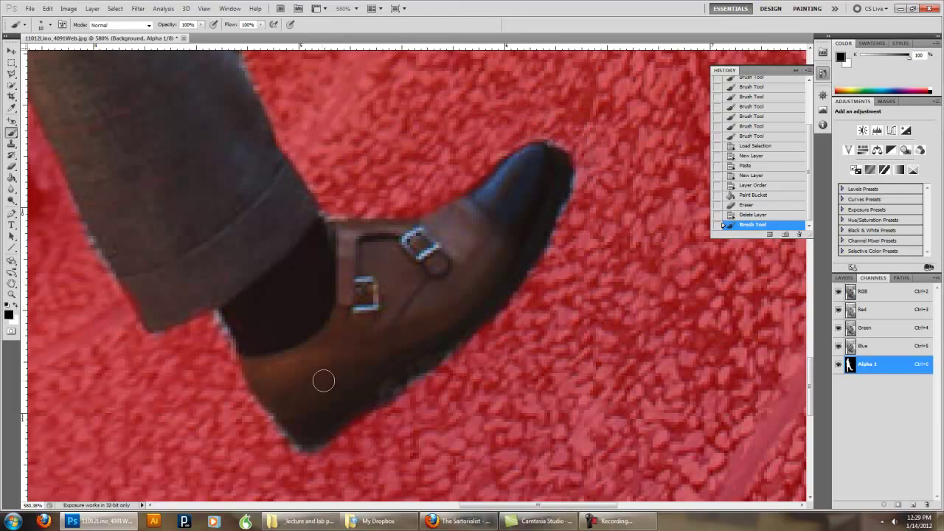
mouse_move(377, 420)
mouse_down()
mouse_move(517, 306)
mouse_move(566, 237)
mouse_move(582, 176)
mouse_up()
Step: Display only the Alpha 1 mask and paint out the grey speck beside the toe with black
click(838, 291)
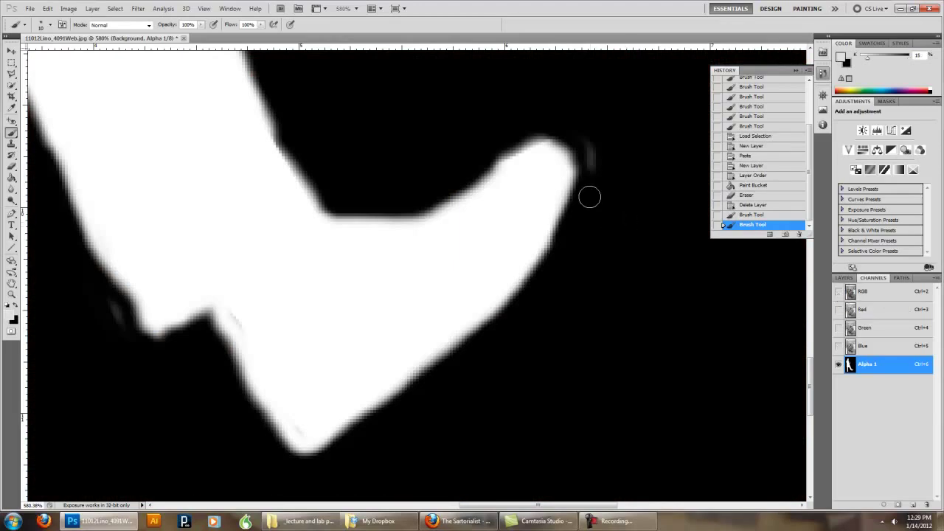
click(17, 307)
click(593, 148)
Step: Set the foreground color to pure white (ffffff) for painting the mask
click(16, 307)
click(12, 316)
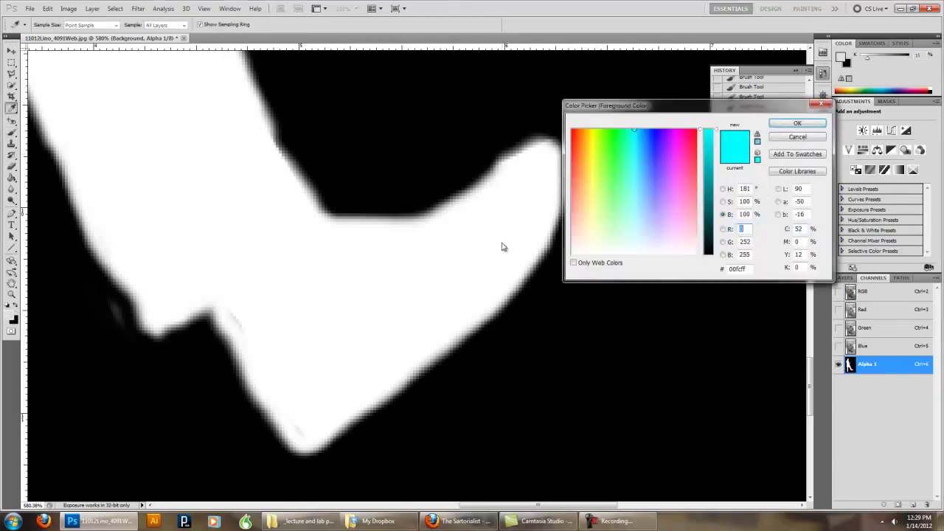
click(572, 254)
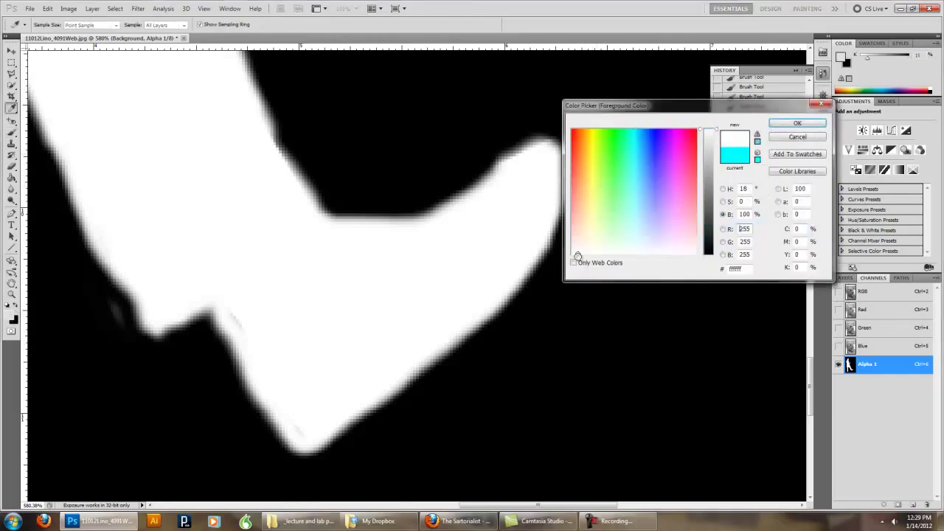
click(816, 125)
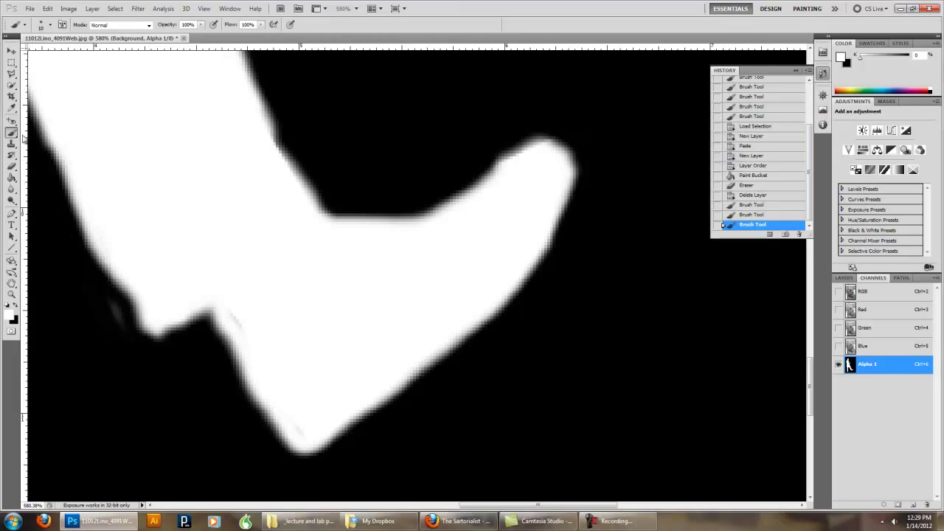
Step: Paint white over the remaining grey specks inside the raised shoe in the Alpha 1 mask
click(237, 317)
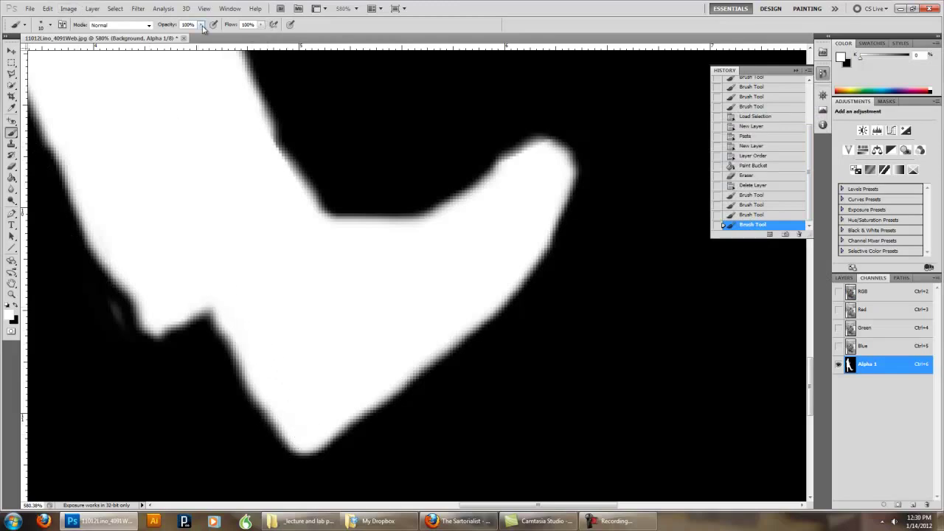
click(50, 25)
double_click(107, 126)
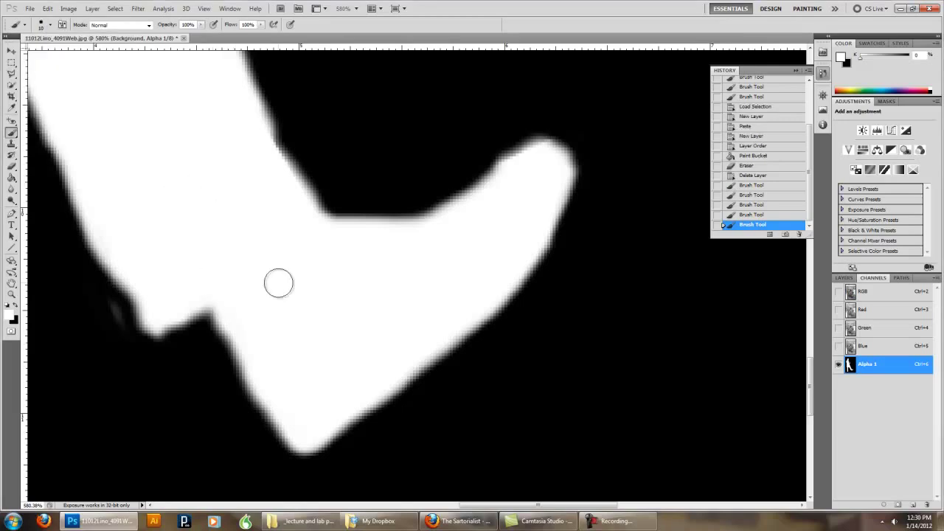
mouse_move(276, 351)
mouse_down()
mouse_move(222, 297)
mouse_move(169, 302)
mouse_up()
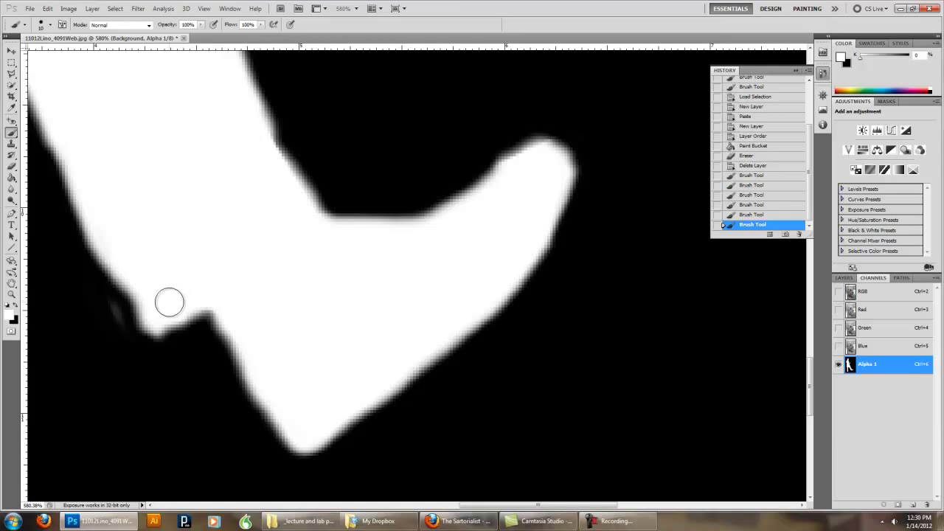
Step: Paint out the grey smudge outside the raised leg's trouser cuff with black in the mask
scroll(175, 303, up, 1)
scroll(211, 302, left, 1)
click(16, 306)
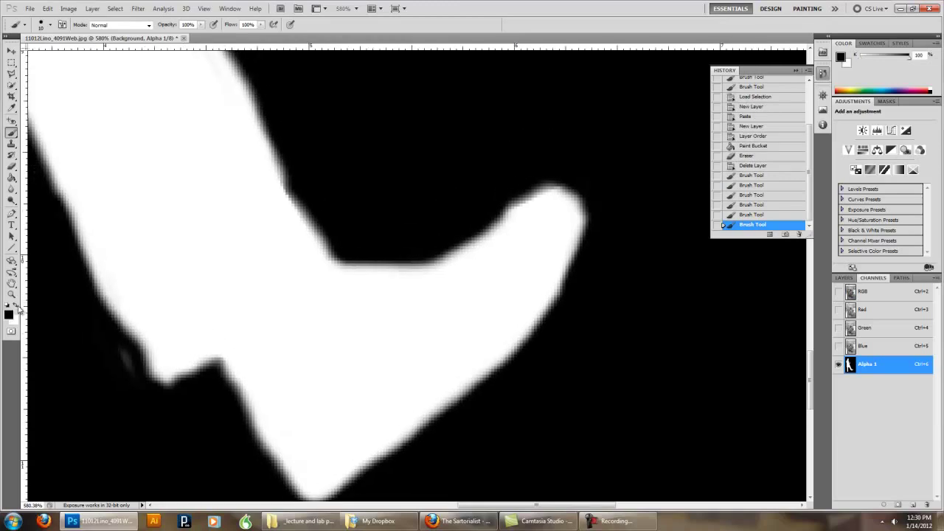
mouse_move(139, 392)
mouse_down()
mouse_move(114, 350)
mouse_move(130, 381)
mouse_up()
scroll(313, 391, down, 1)
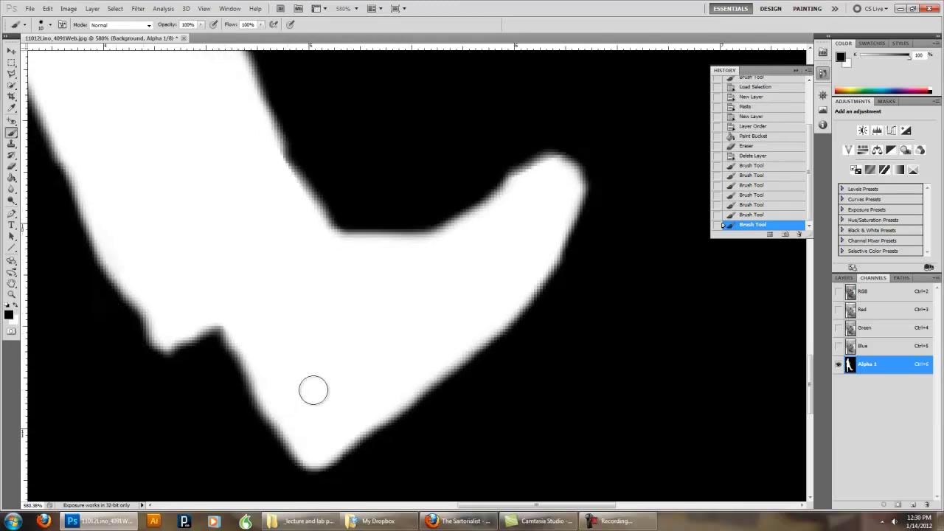
Step: Paint white over the grey specks inside the standing shoe, the coat hem and both trouser legs in the mask
click(11, 294)
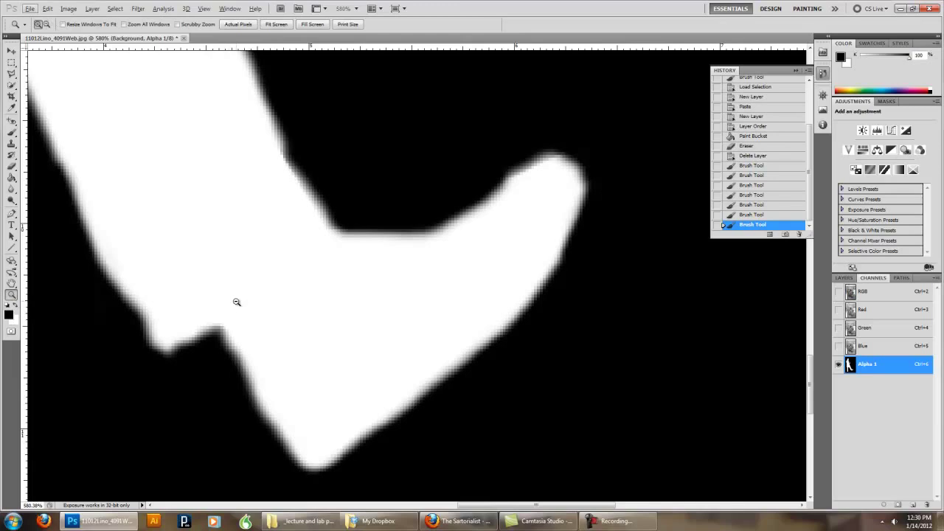
alt+click(235, 302)
alt+click(248, 302)
alt+click(250, 303)
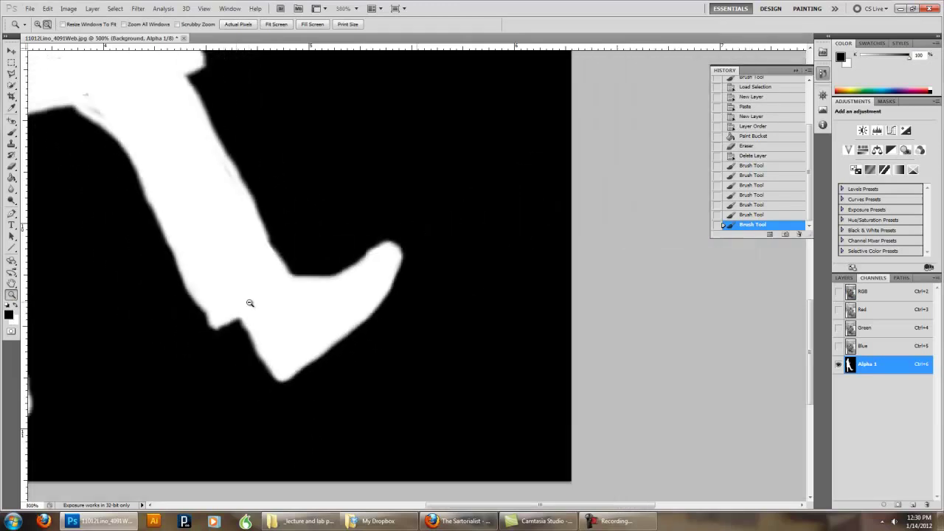
alt+click(250, 302)
scroll(118, 210, up, 2)
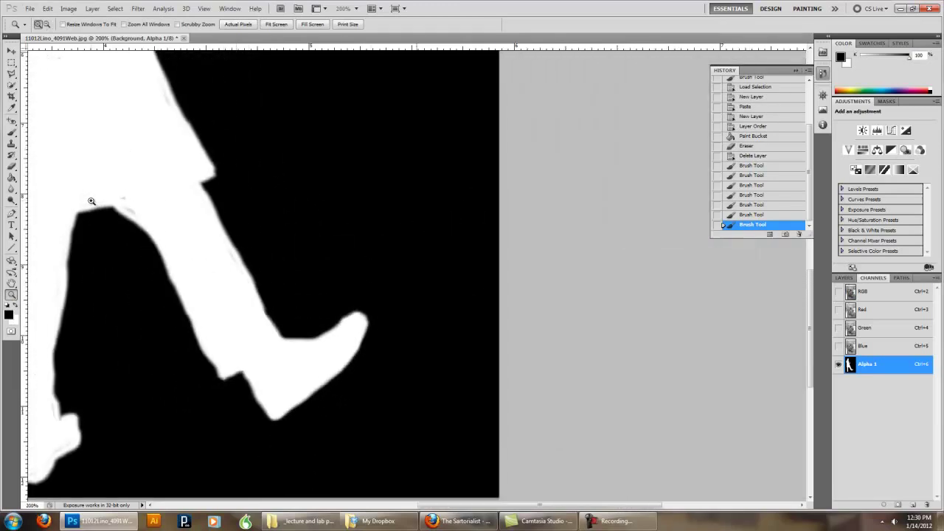
click(11, 134)
click(16, 304)
mouse_move(77, 430)
mouse_down()
mouse_move(57, 398)
mouse_move(67, 449)
mouse_move(39, 479)
mouse_up()
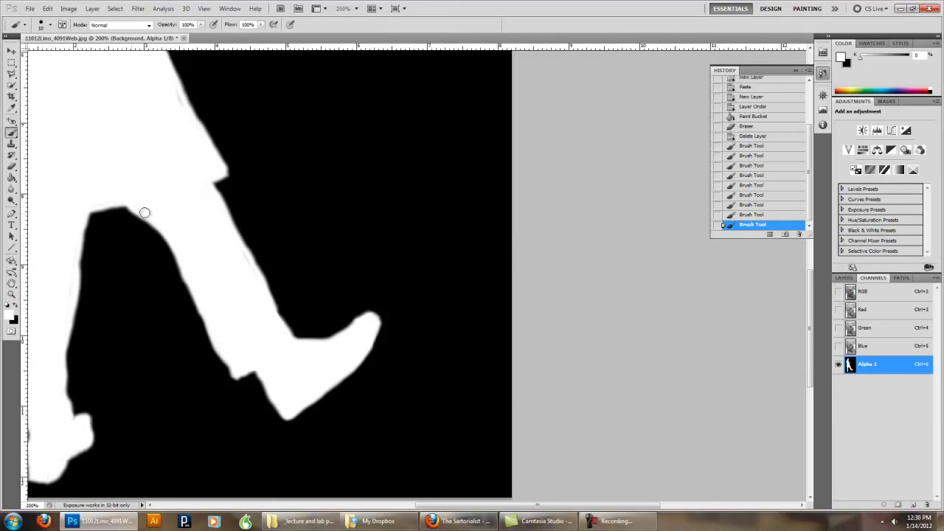
click(82, 209)
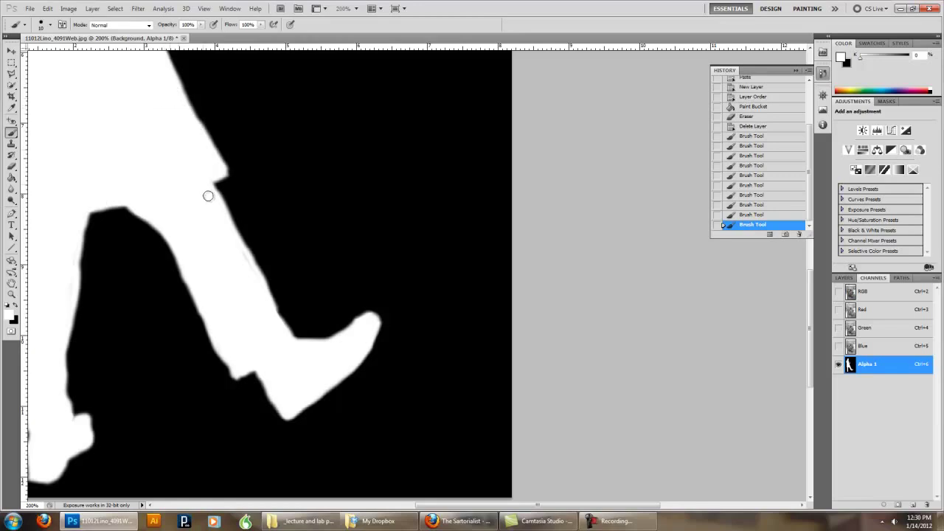
click(257, 292)
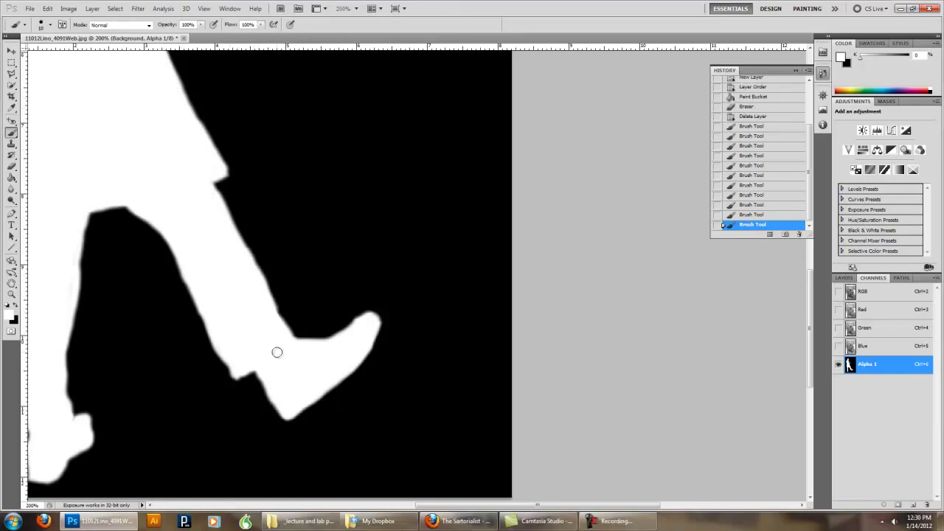
Step: Fill the grey marks inside the man's hand, coat front and coat back with white in the mask
scroll(207, 249, up, 5)
scroll(135, 205, up, 3)
scroll(135, 204, left, 2)
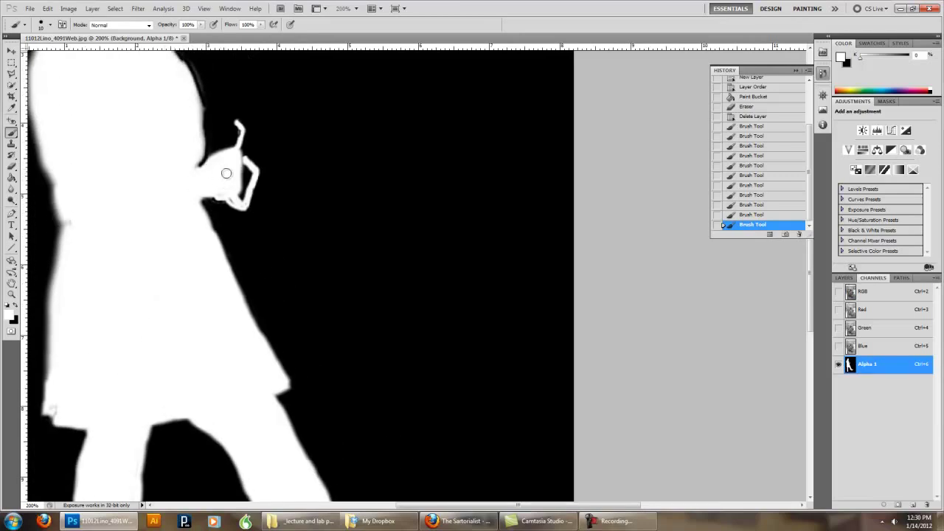
click(219, 194)
key(bracketright)
click(225, 197)
click(243, 208)
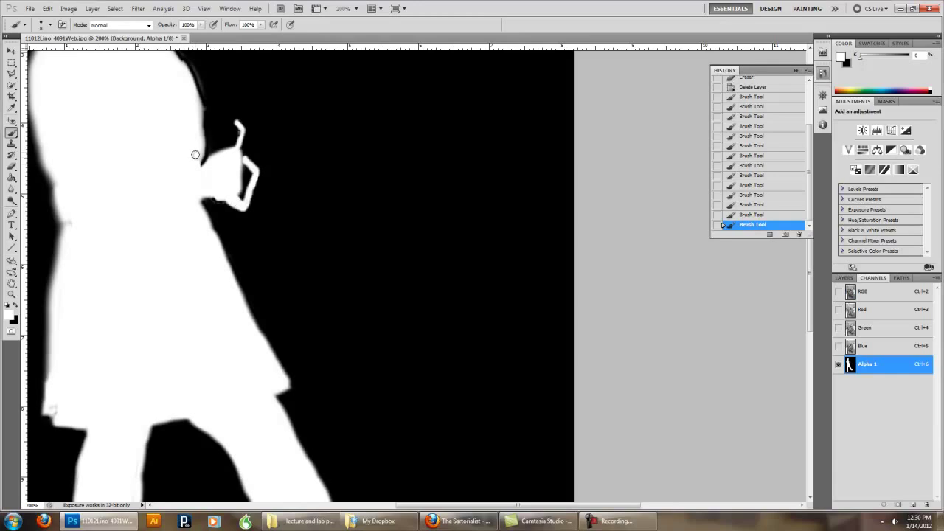
click(191, 167)
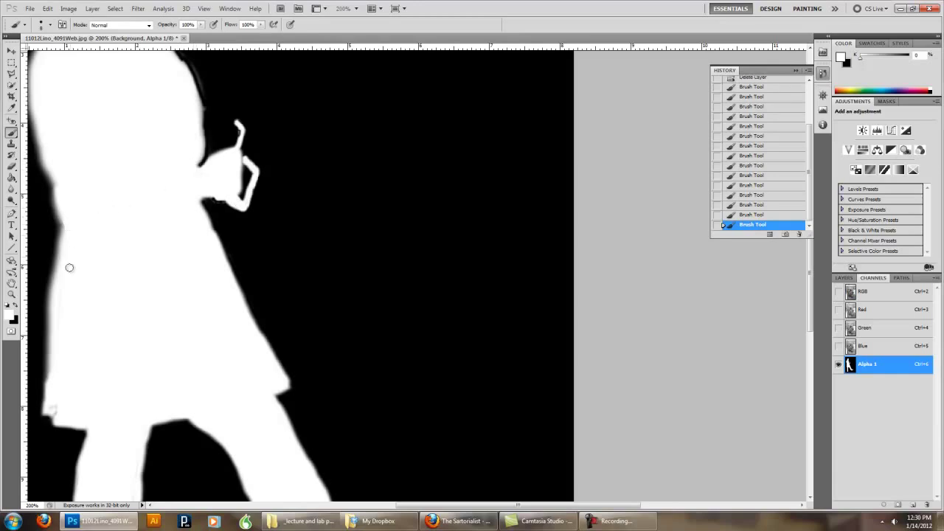
click(63, 326)
Step: Paint black along the outside of the man's shoulder and chest in the mask, then switch the painting color back to white
scroll(177, 214, up, 5)
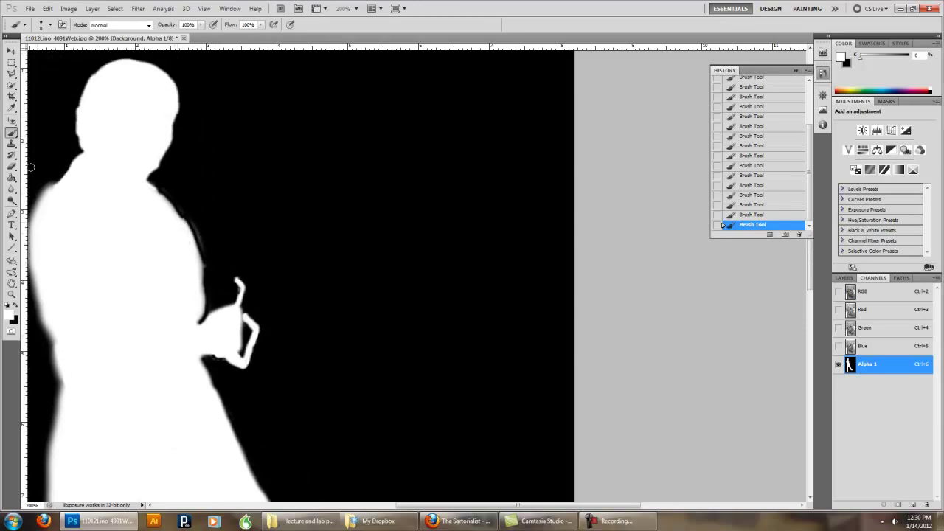
scroll(81, 200, left, 2)
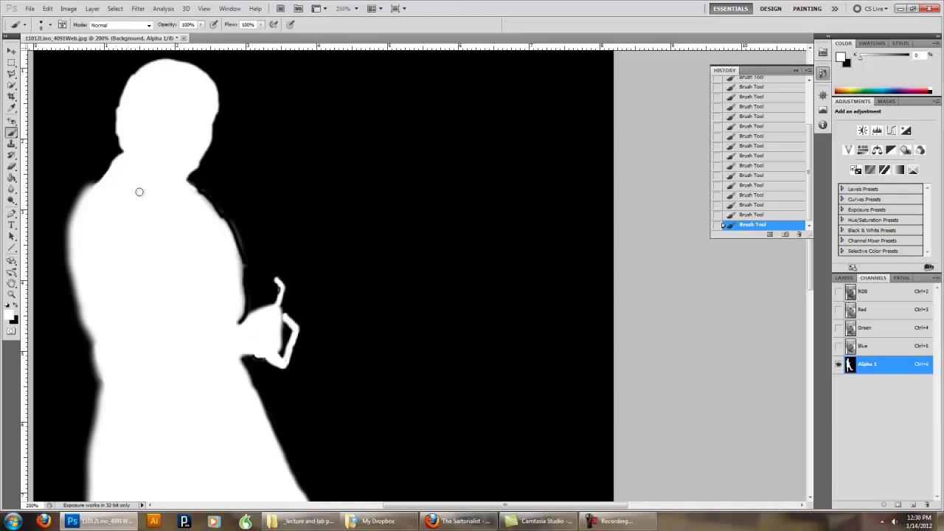
click(17, 305)
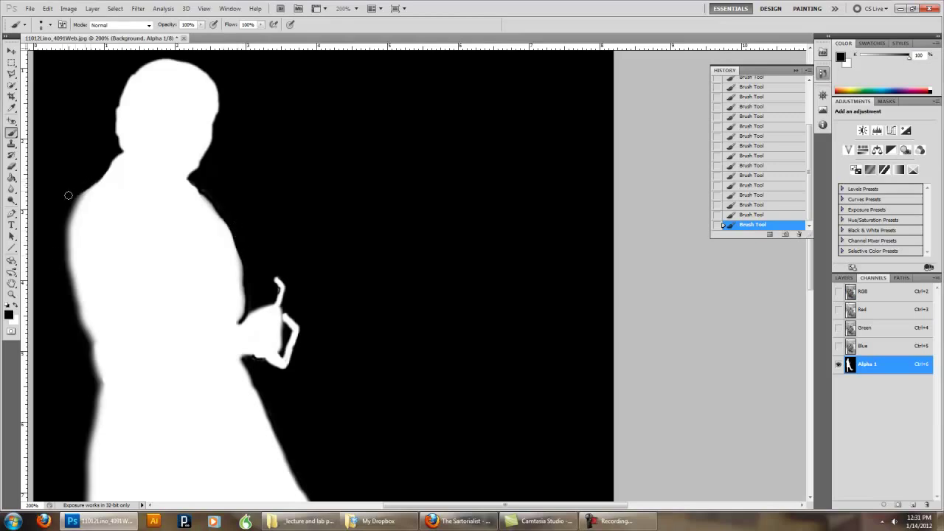
scroll(132, 325, down, 10)
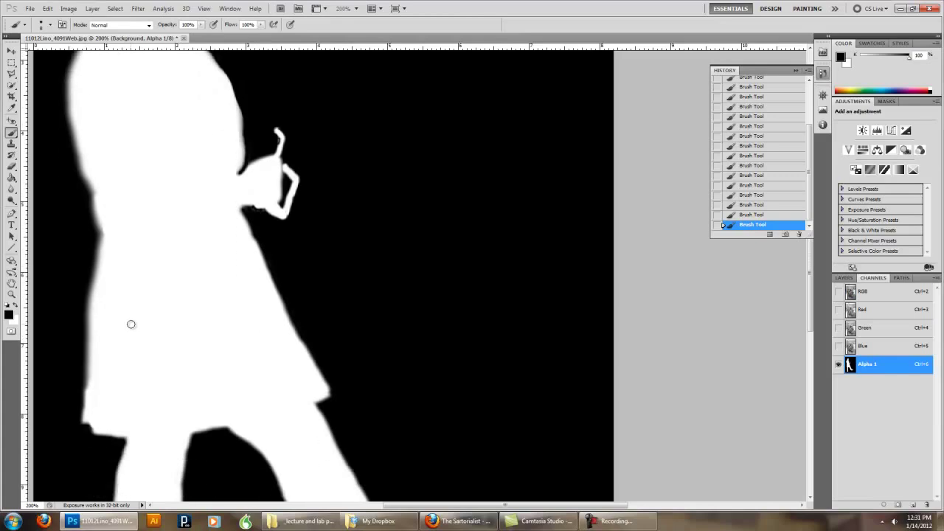
scroll(133, 330, down, 7)
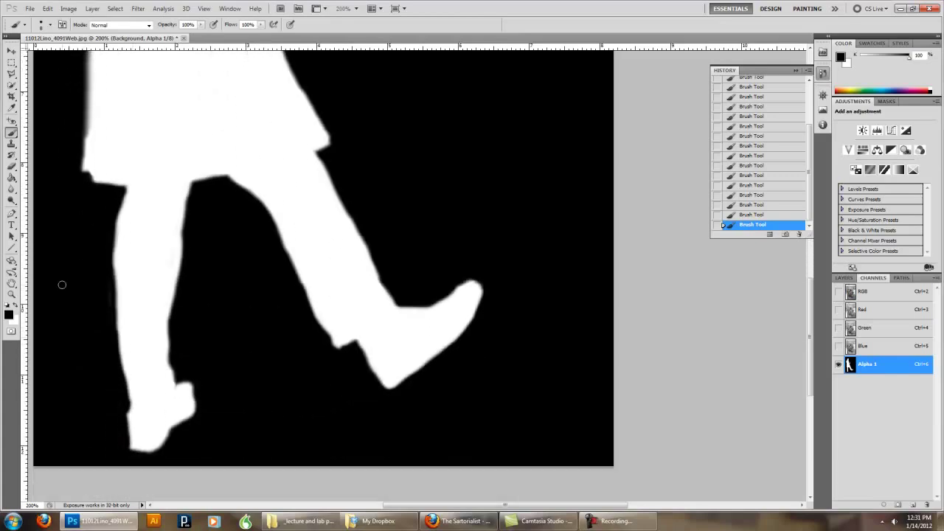
click(16, 307)
scroll(254, 363, up, 8)
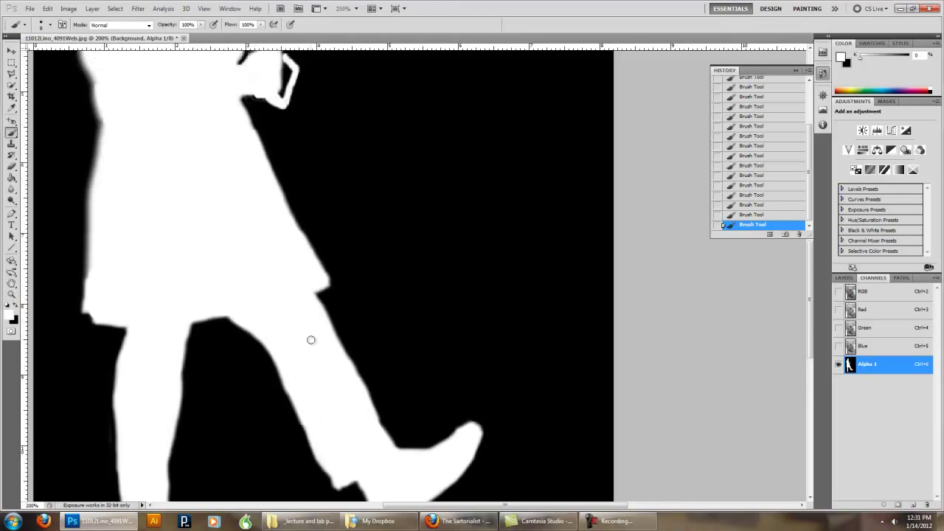
Step: Load Alpha 1 as a selection, return to the RGB composite without the mask overlay, and copy the man onto a new layer
ctrl+click(851, 364)
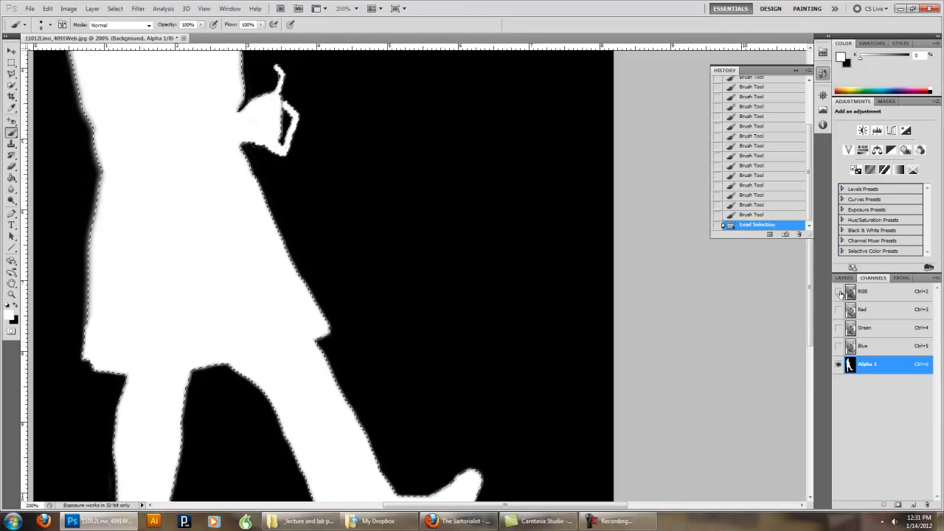
click(839, 292)
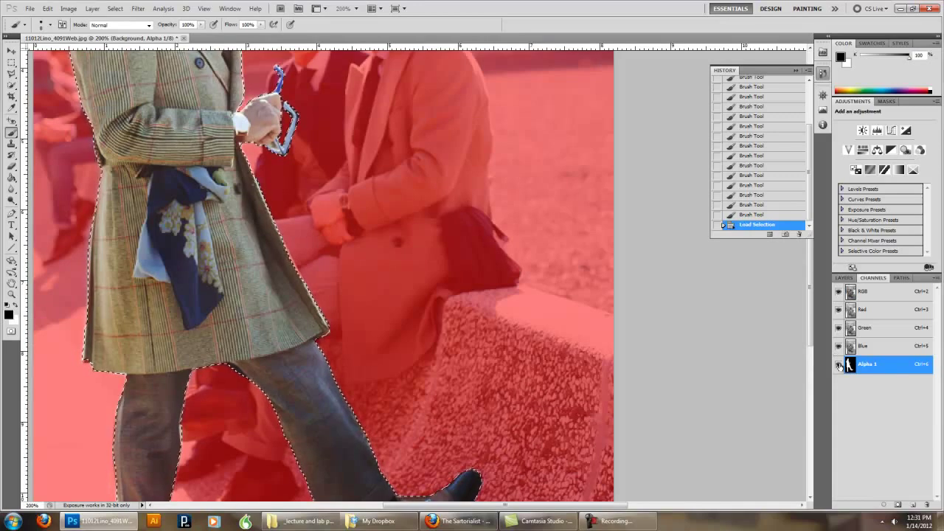
click(853, 293)
click(859, 293)
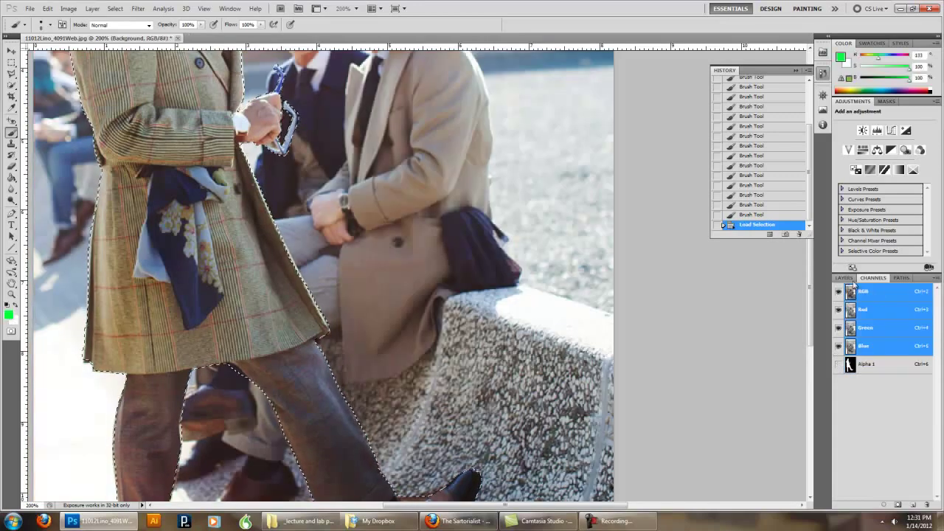
click(844, 277)
key(ctrl+c)
key(ctrl+v)
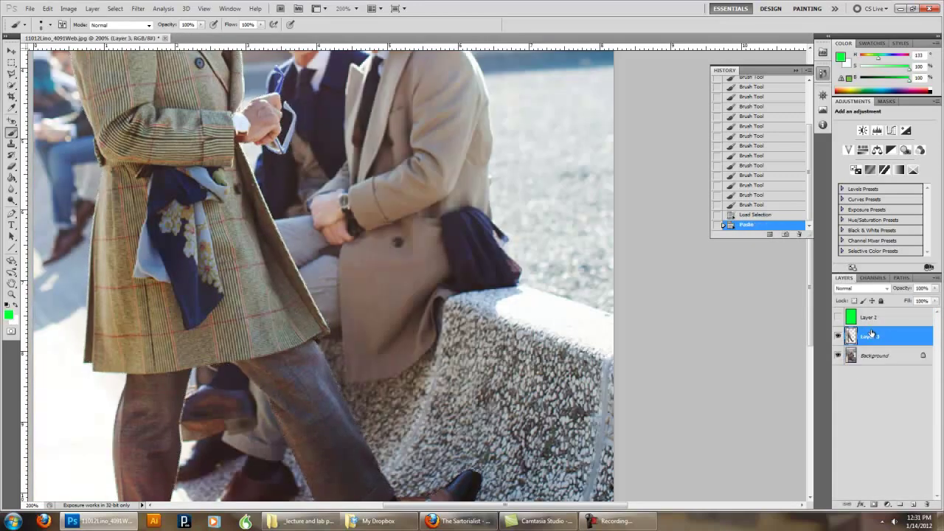
Step: Hide the Background, move the pasted man above the green layer, and show the green layer behind him
click(839, 356)
drag(859, 338, 872, 317)
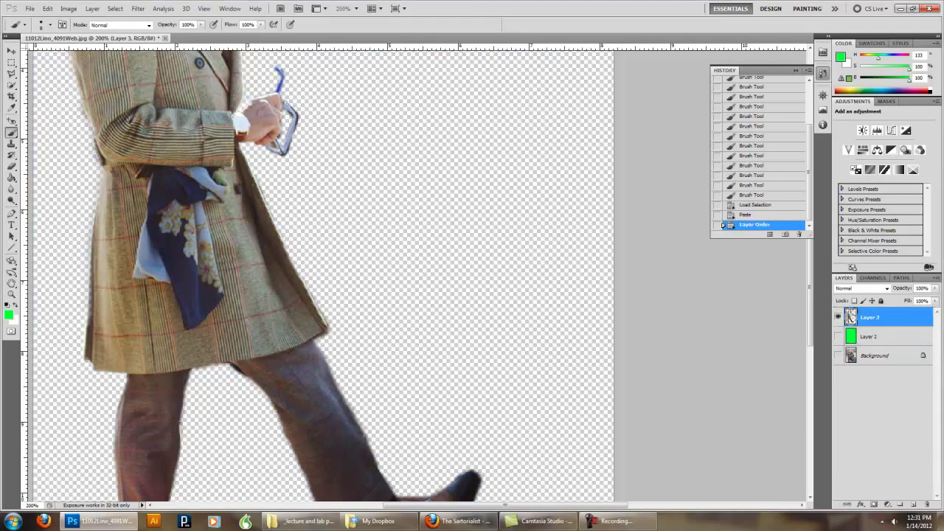
click(838, 336)
Step: Erase the leftover fringe along the man's back shoulder and the coat front just above his hand
scroll(398, 310, down, 5)
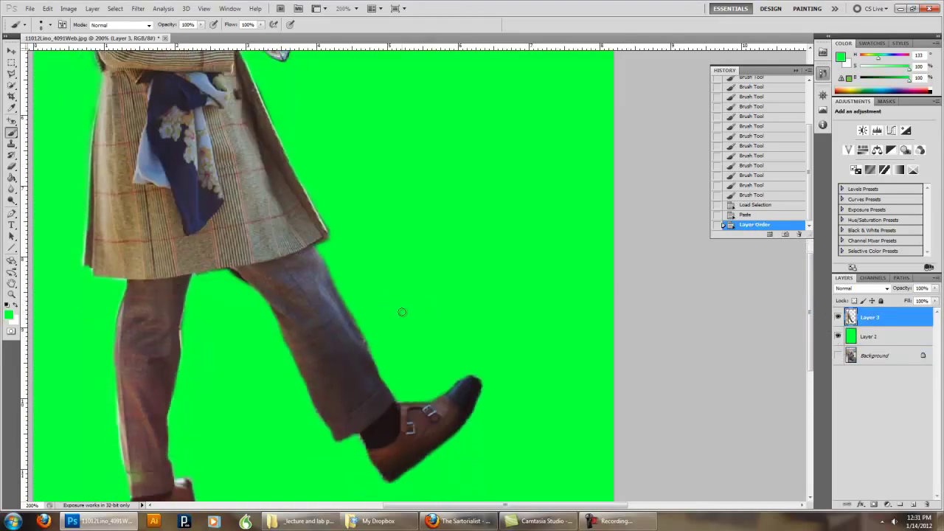
scroll(344, 380, down, 1)
scroll(347, 391, up, 5)
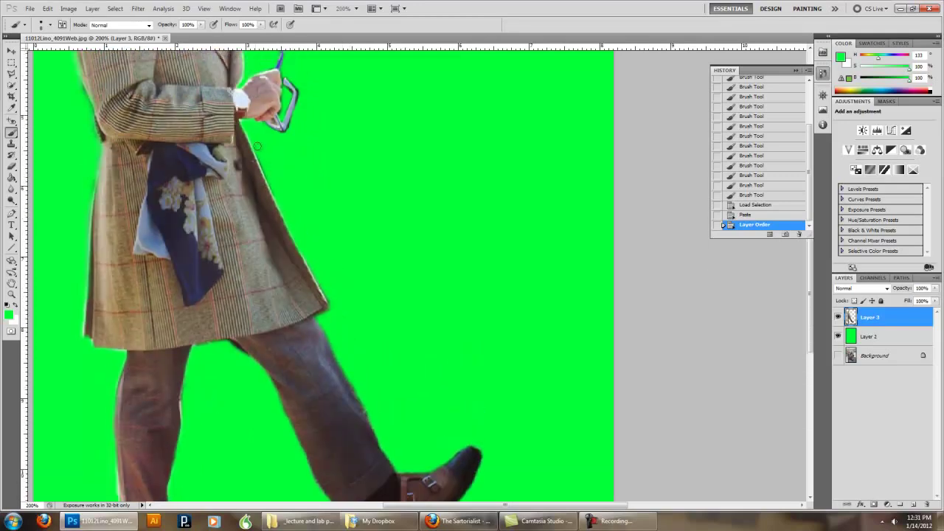
scroll(279, 198, up, 8)
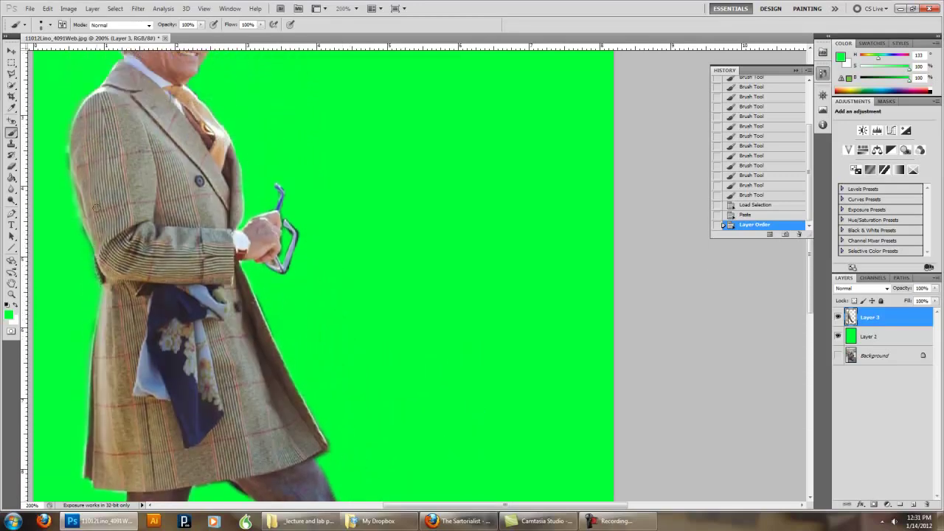
scroll(95, 208, up, 4)
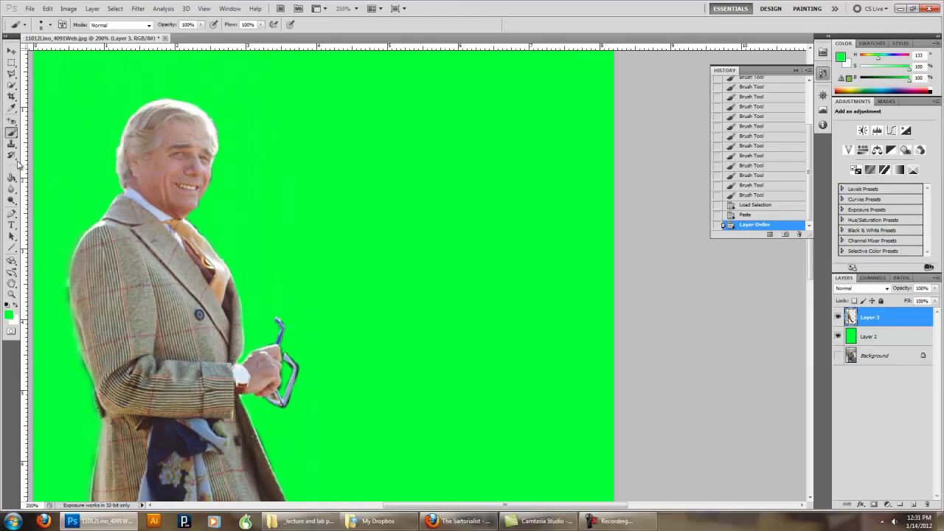
click(11, 166)
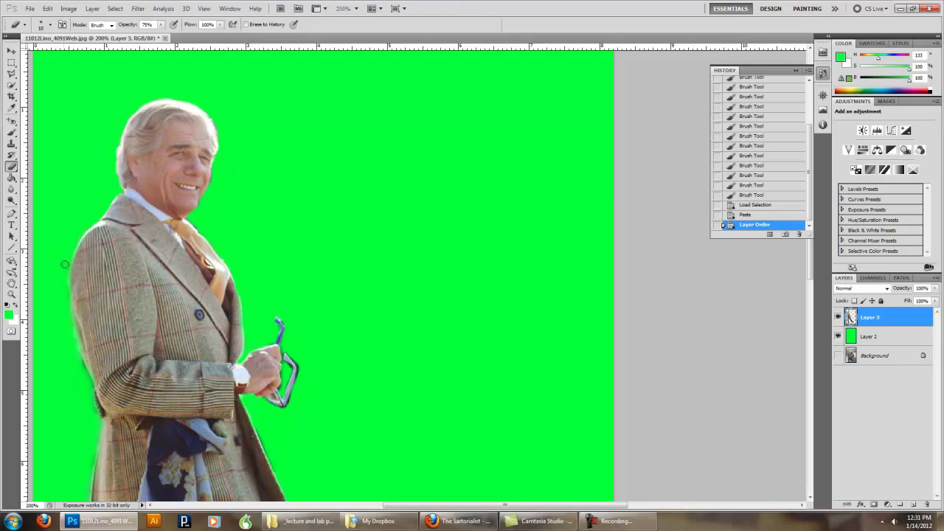
drag(65, 269, 69, 245)
drag(64, 270, 64, 260)
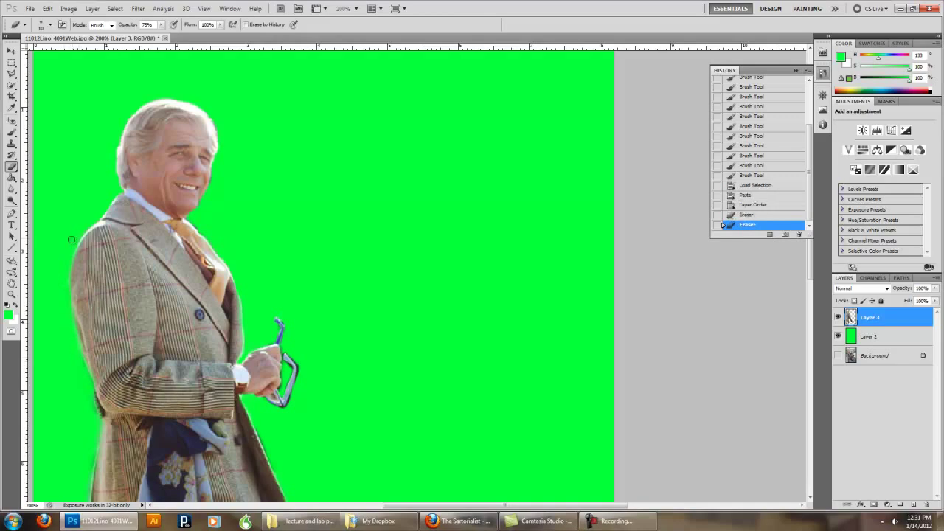
scroll(114, 356, down, 3)
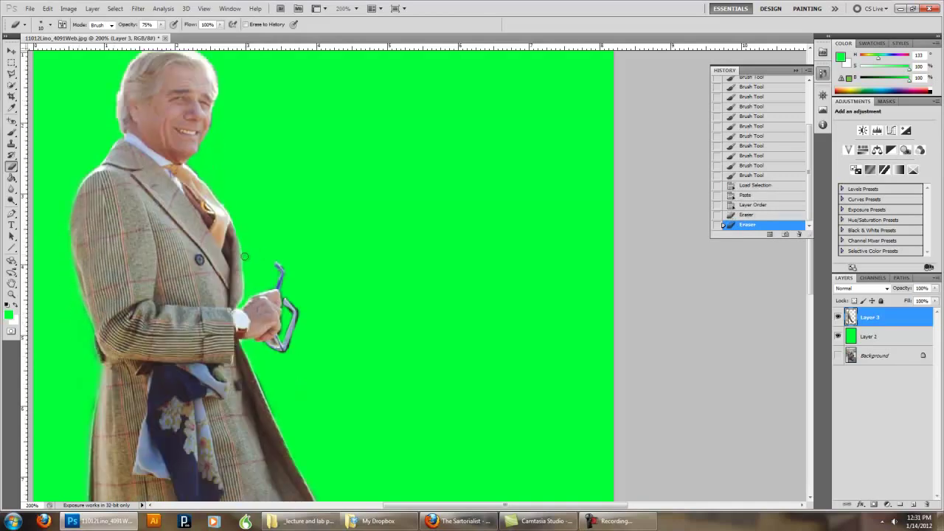
drag(245, 290, 246, 299)
scroll(251, 276, down, 3)
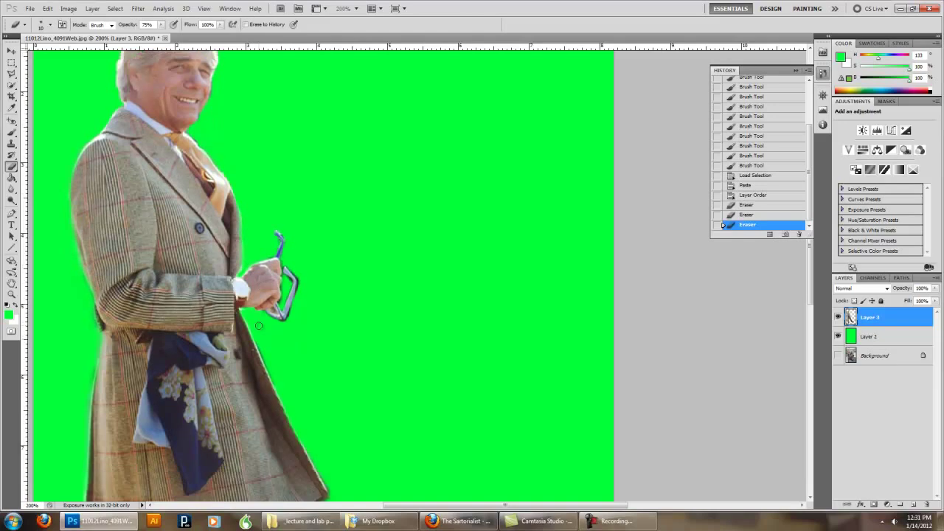
Step: Set the Eraser's opacity to 100%
drag(158, 25, 177, 37)
scroll(343, 399, down, 3)
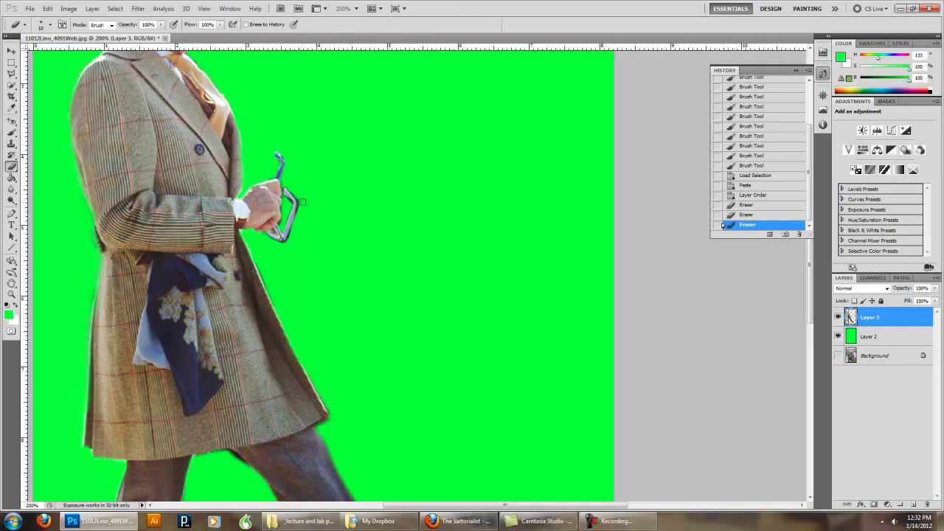
scroll(301, 201, up, 4)
Step: Paint green over the dark fringe along the outer edge of the eyeglass frame in the man's hand
key(z)
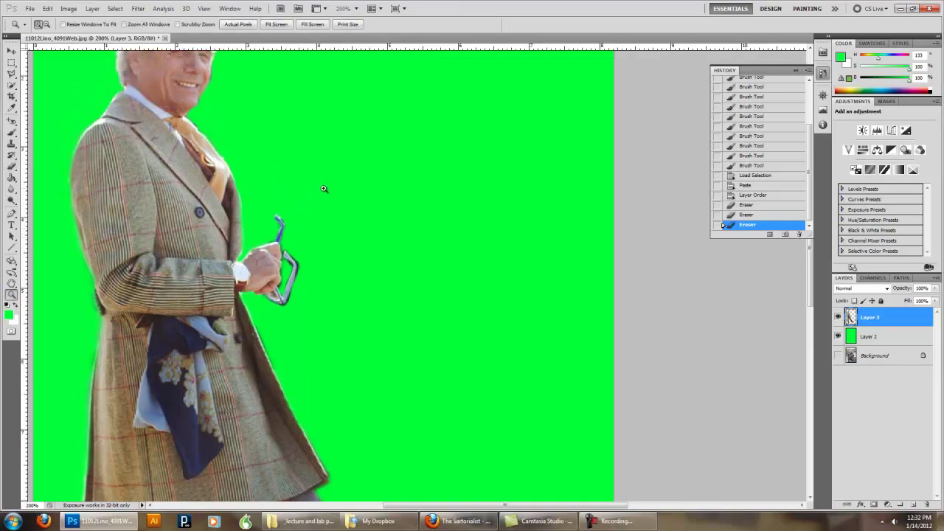
drag(247, 337, 328, 184)
click(12, 133)
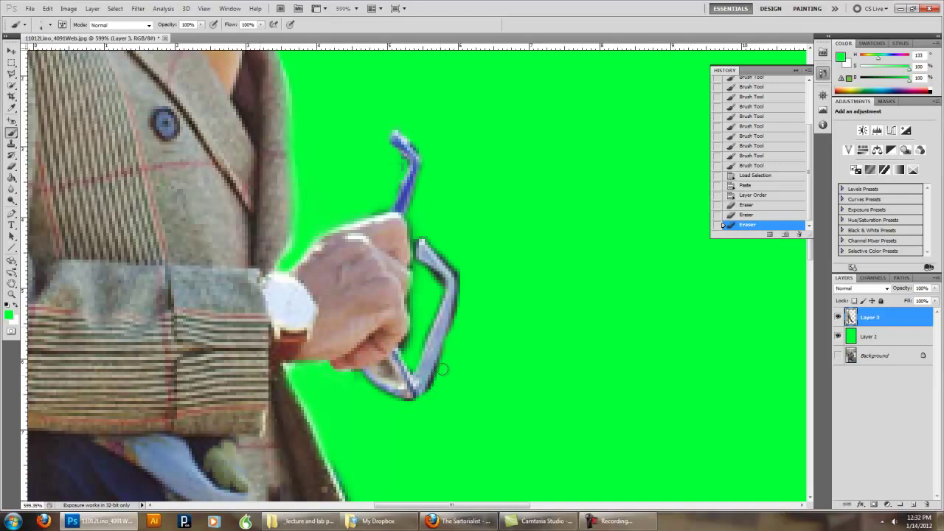
drag(436, 381, 431, 377)
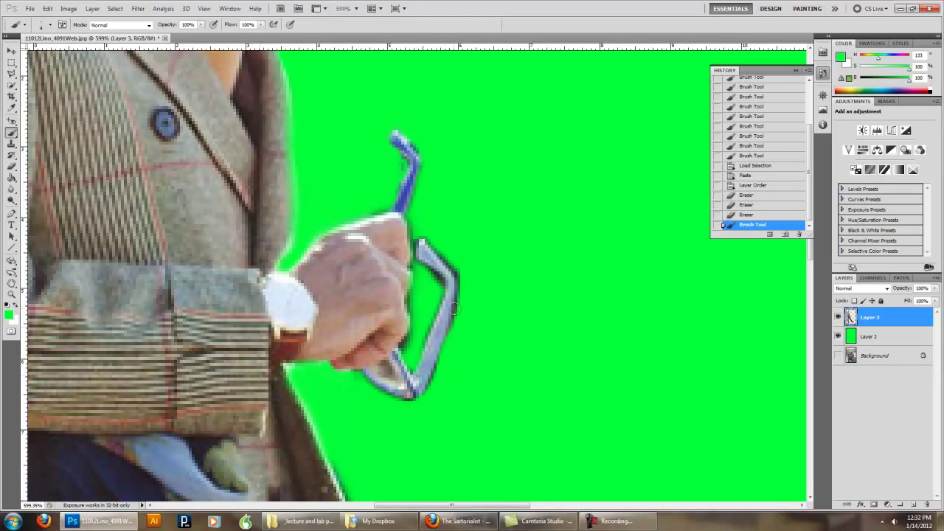
mouse_move(458, 319)
mouse_down()
mouse_move(461, 273)
mouse_move(431, 239)
mouse_up()
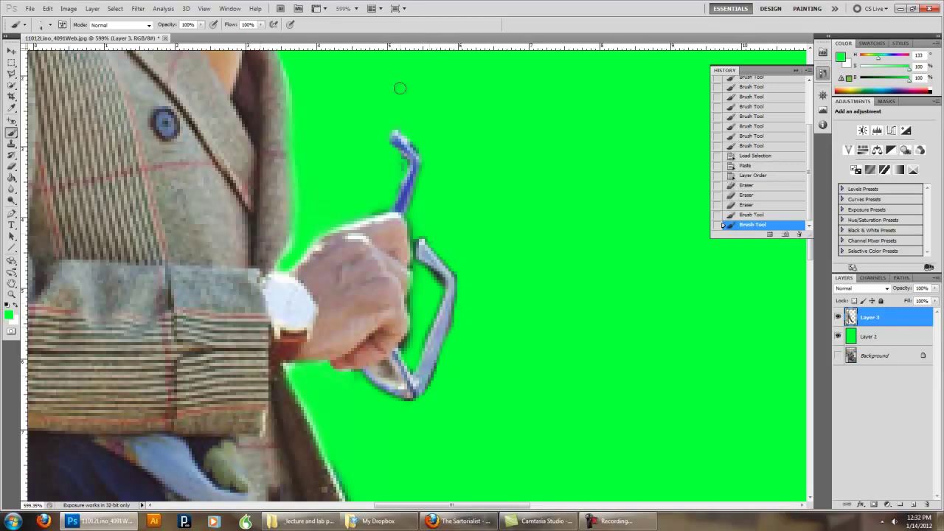
Step: Paint green over the fringe around the tip of the glasses' arm and inside the frame opening beside the fingers
click(396, 155)
drag(423, 147, 397, 121)
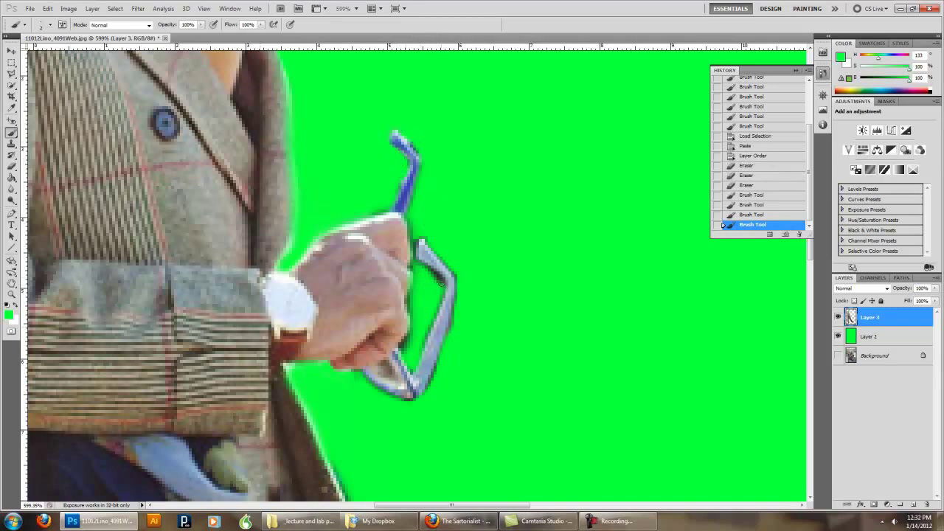
click(429, 279)
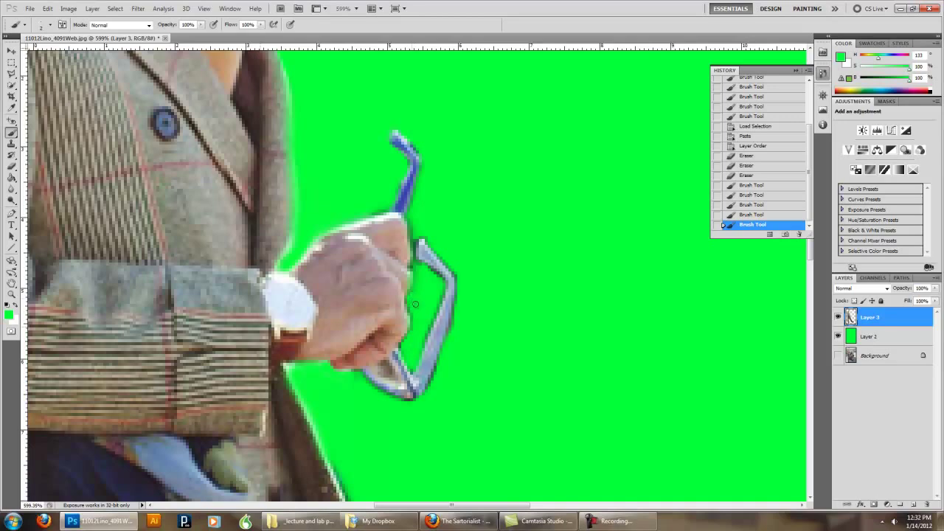
click(417, 287)
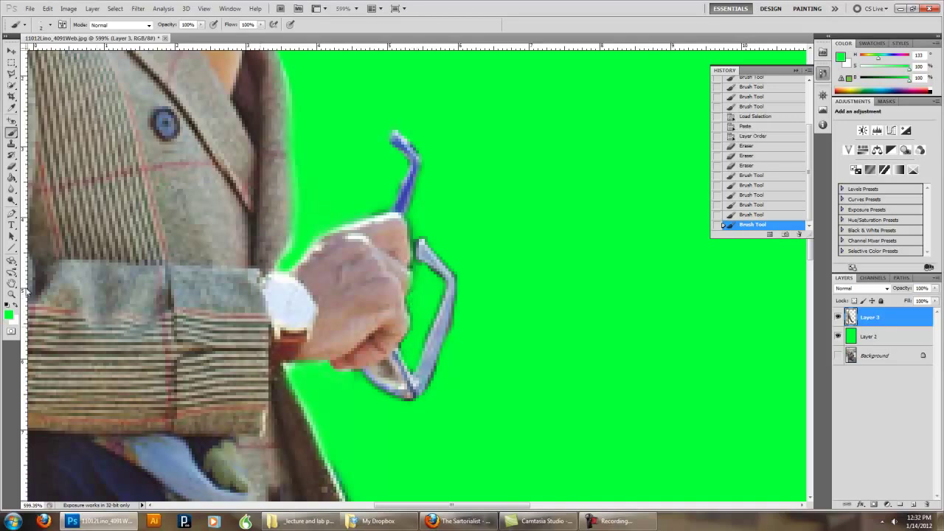
Step: Examine the whole cutout against the green, then the edges of the man's hair and face up close
click(11, 293)
alt+click(504, 343)
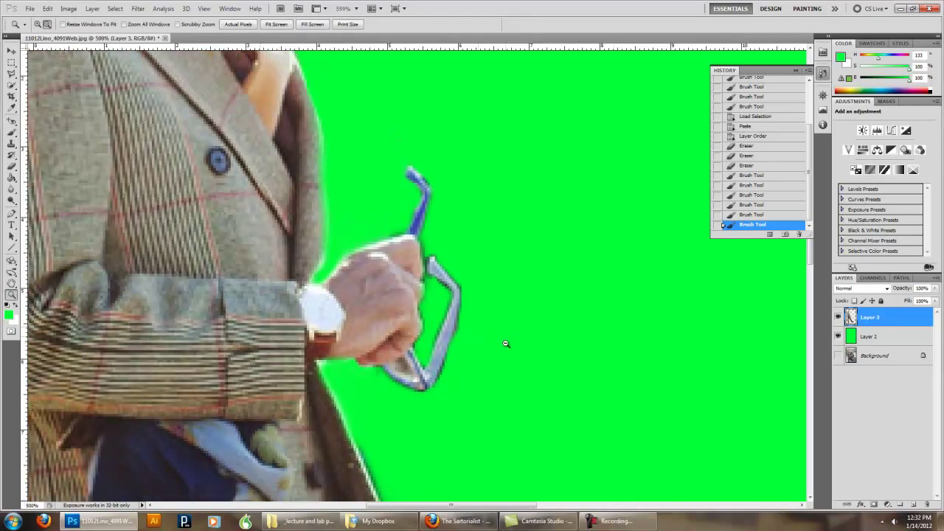
alt+click(506, 343)
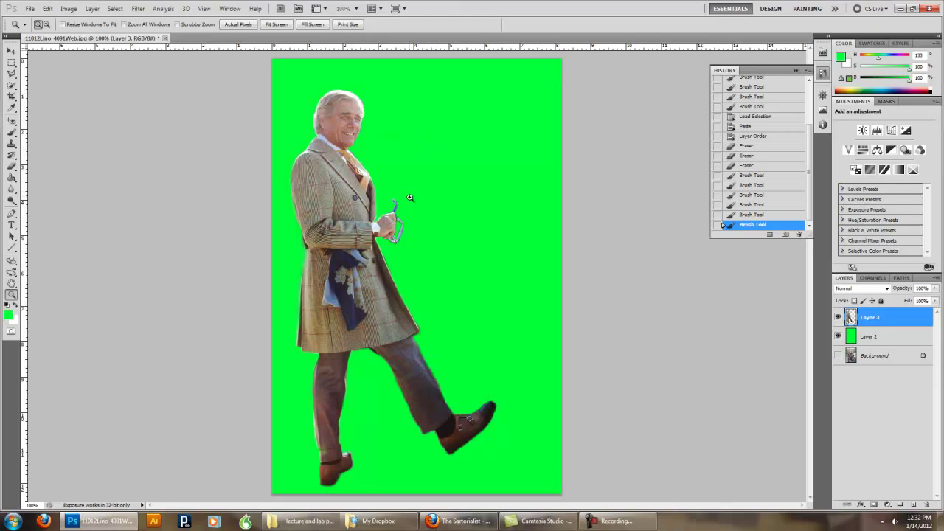
drag(375, 85, 429, 197)
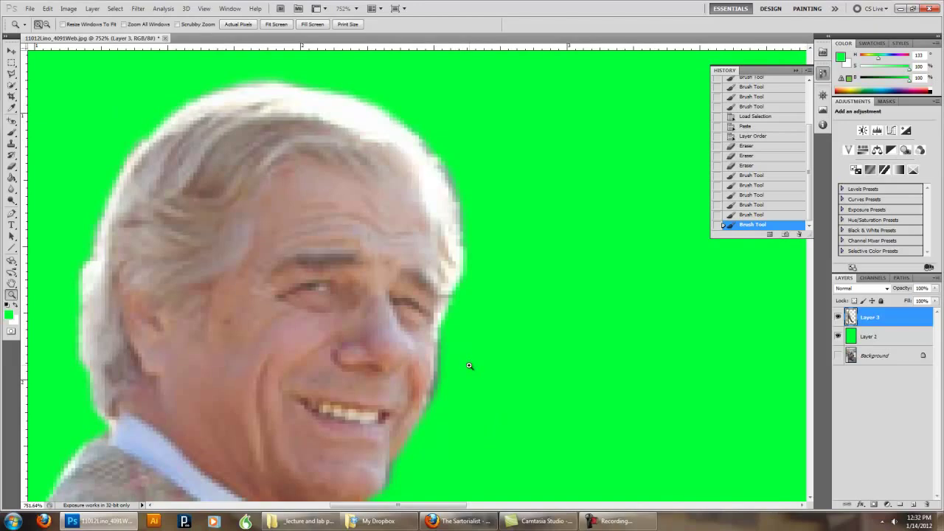
scroll(536, 427, down, 2)
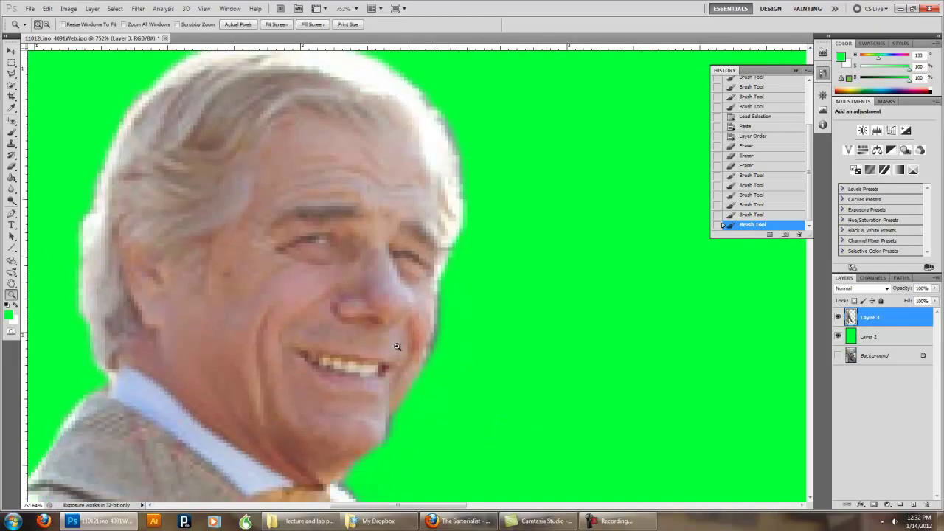
alt+click(512, 357)
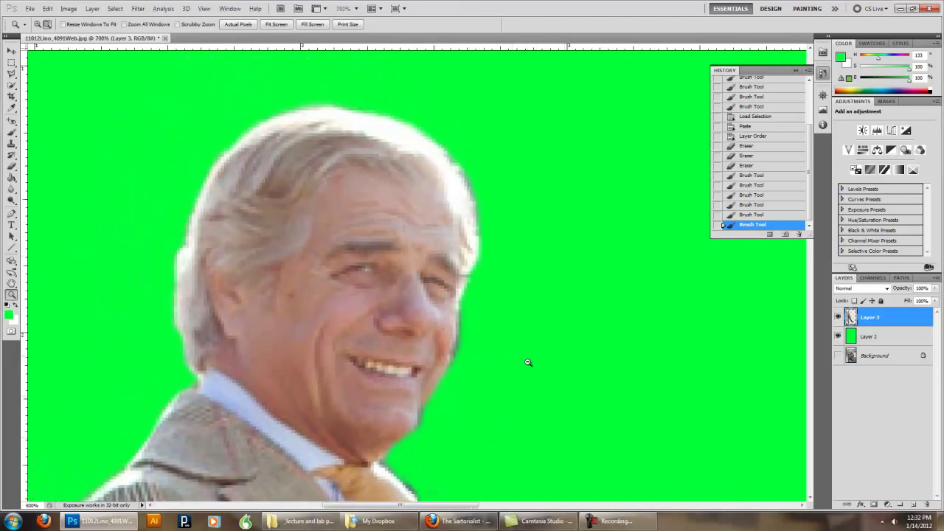
drag(544, 373, 642, 393)
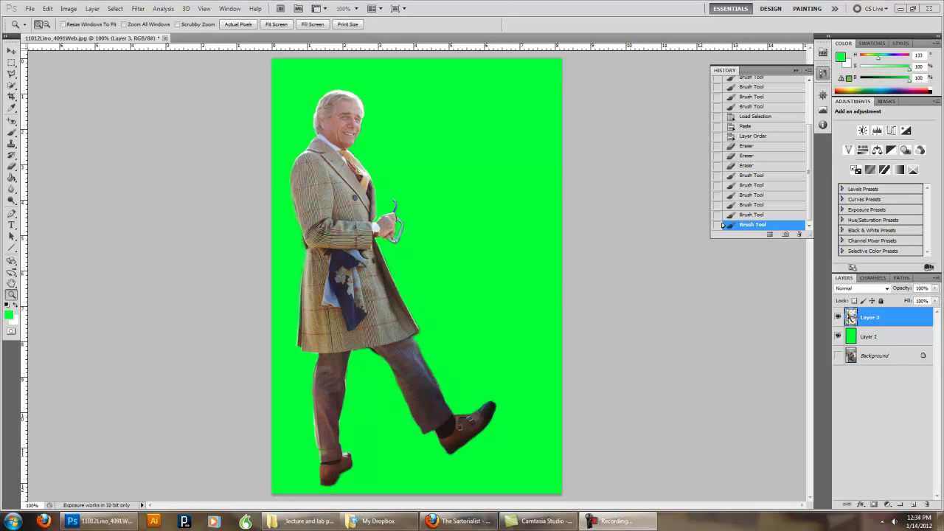
Step: Load the outline of the man on Layer 3 as a selection and invert it
ctrl+click(852, 317)
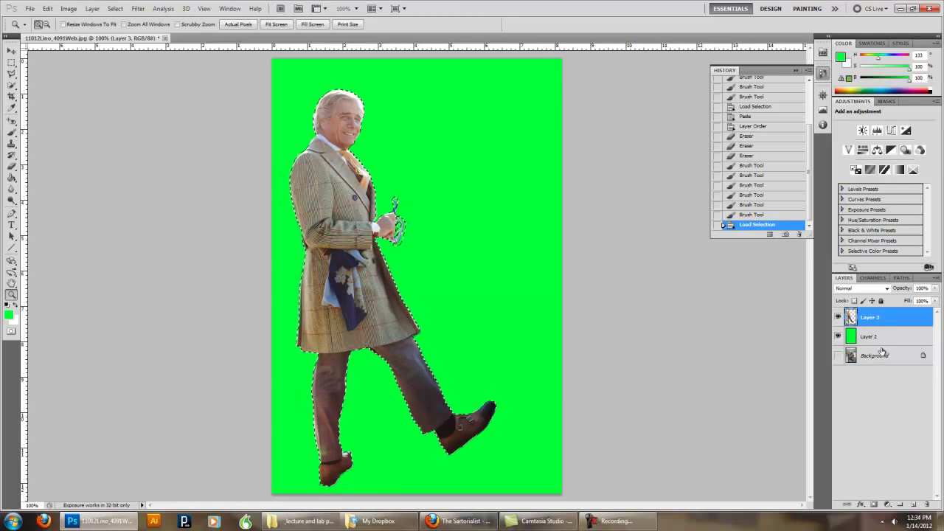
click(110, 10)
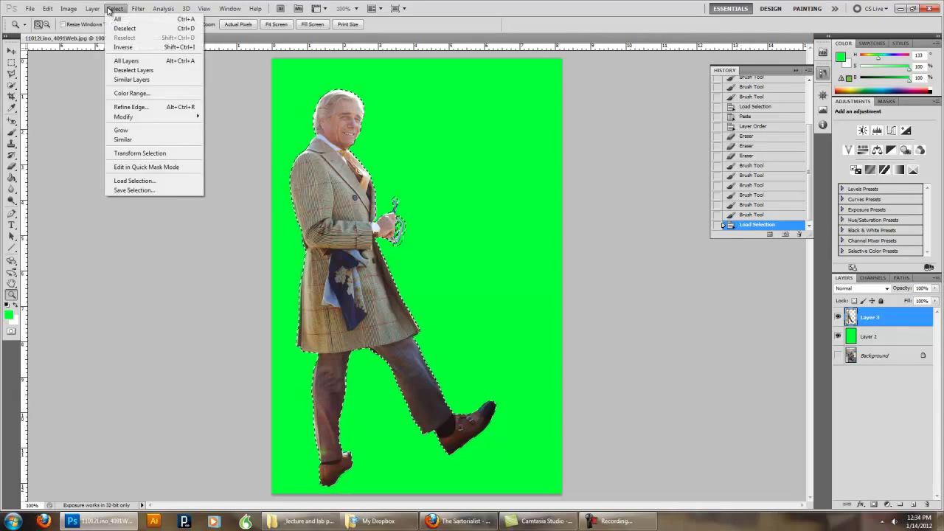
click(122, 47)
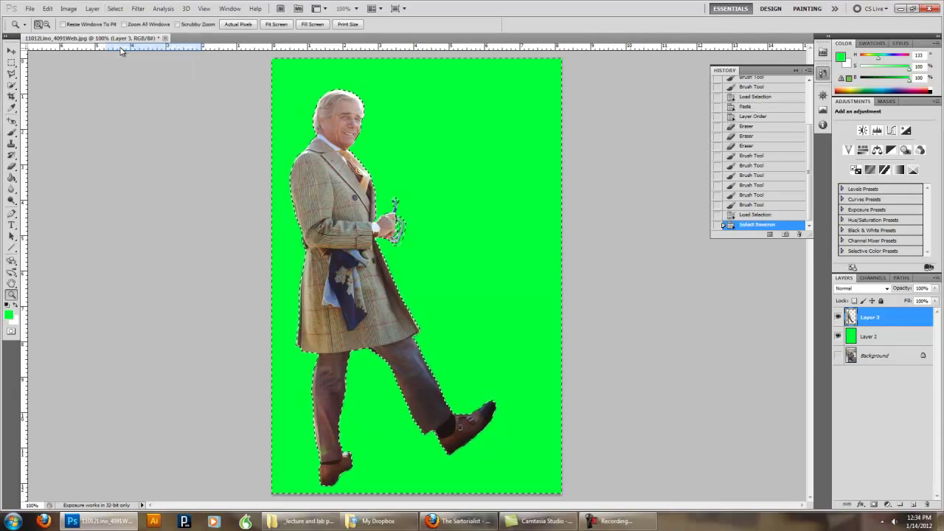
Step: Expand the inverted selection by 1 pixel so it reaches into the man's edges
click(116, 9)
mouse_move(146, 118)
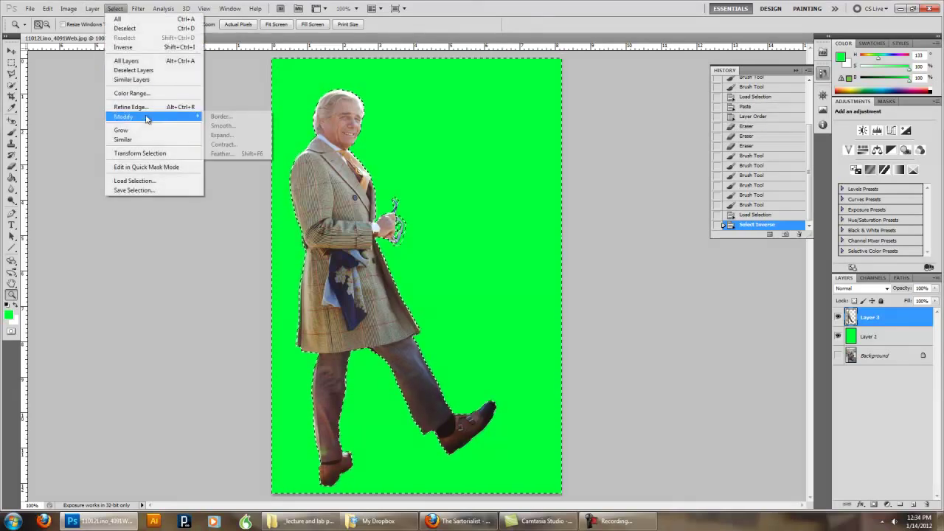
click(266, 138)
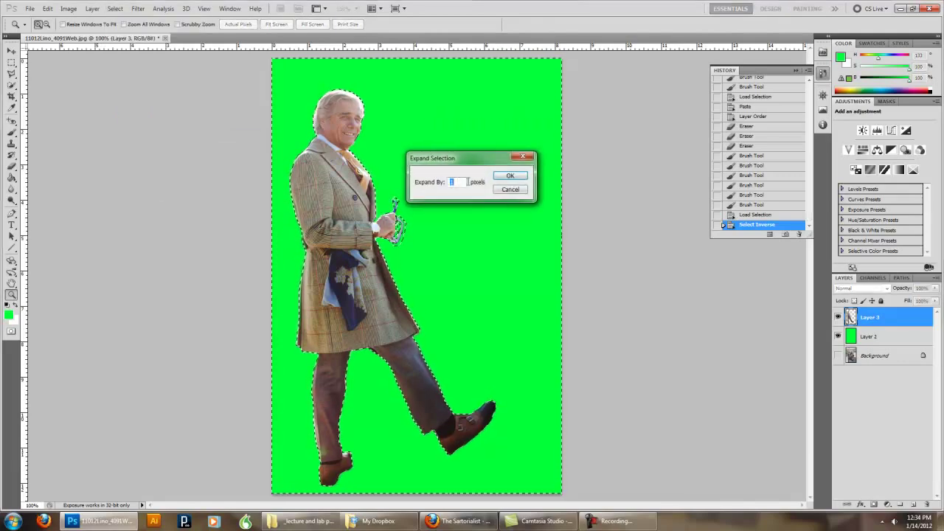
click(523, 176)
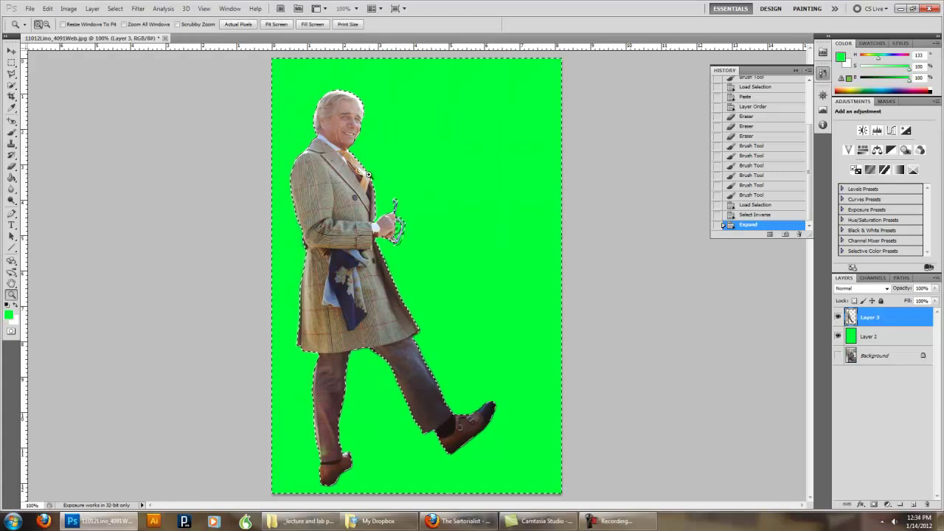
Step: Feather the expanded selection with a radius of 1 pixel
click(124, 10)
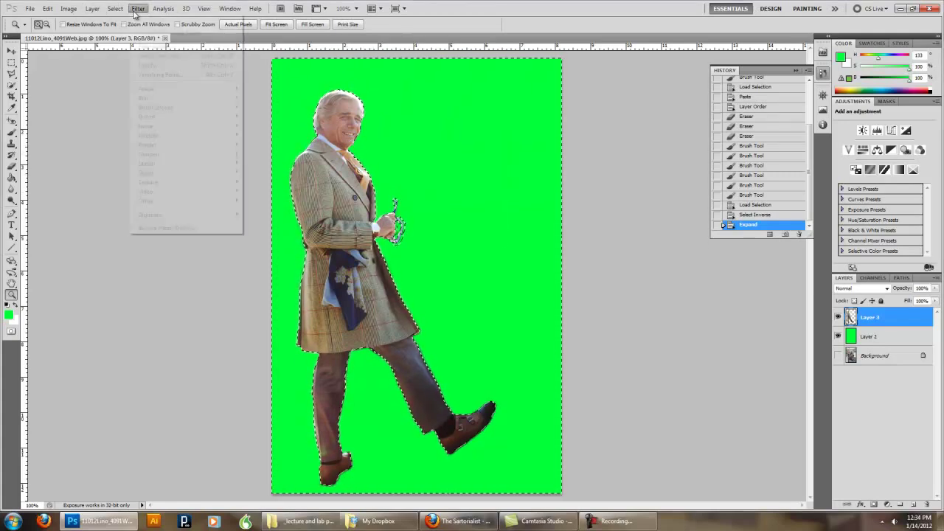
mouse_move(165, 116)
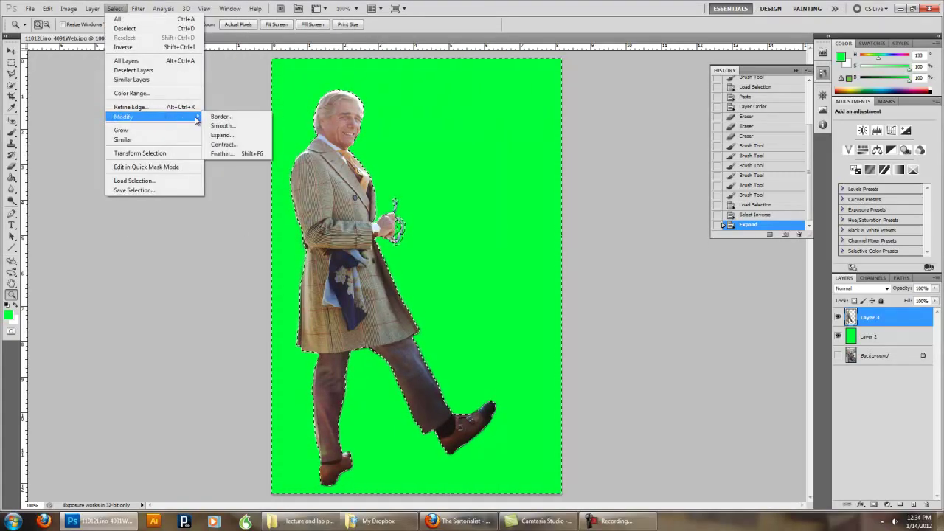
click(269, 154)
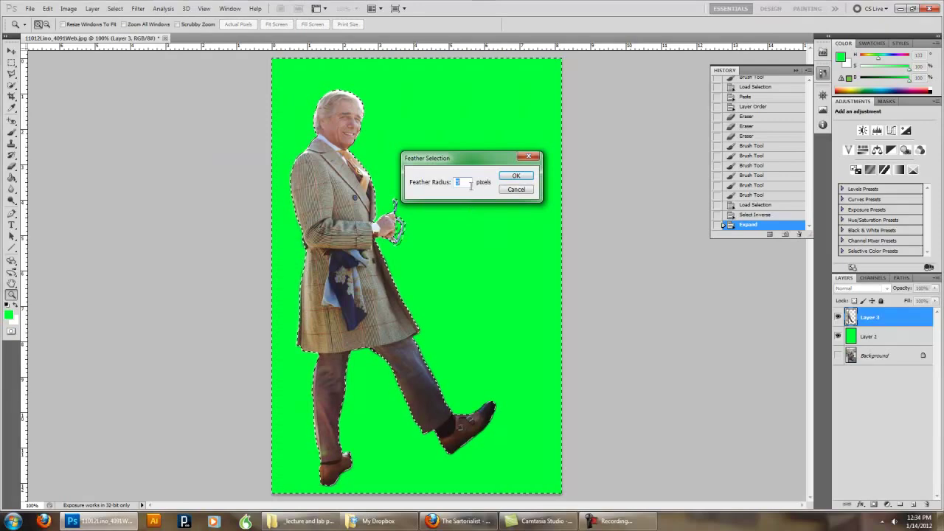
text(1)
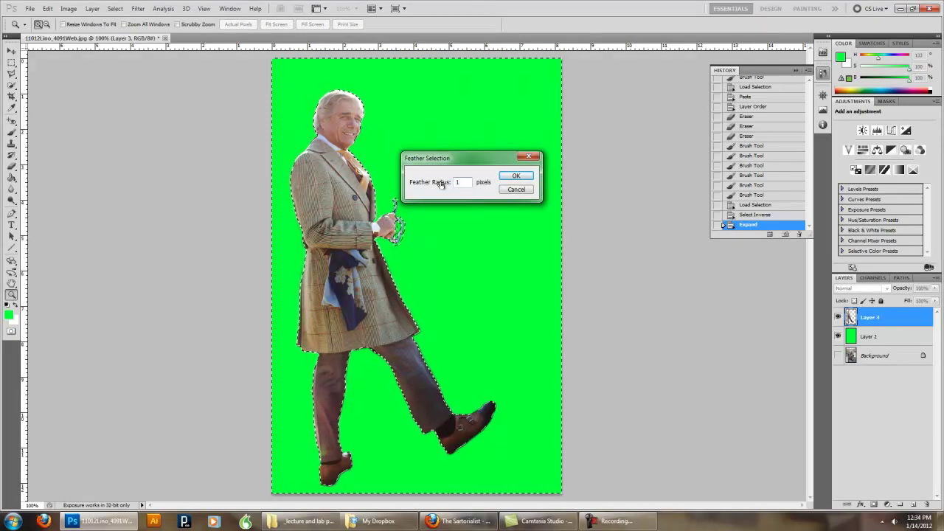
click(518, 177)
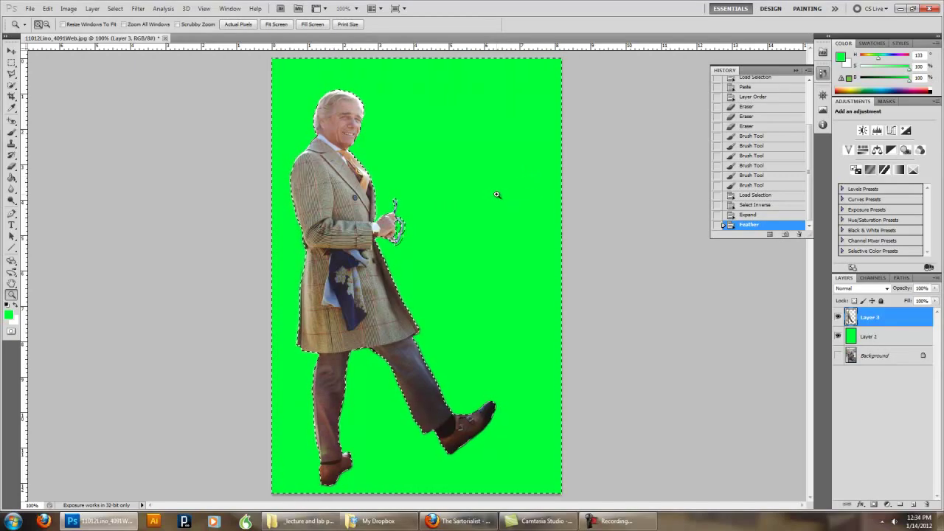
Step: Delete the selected edge pixels from the man's layer and deselect
key(Delete)
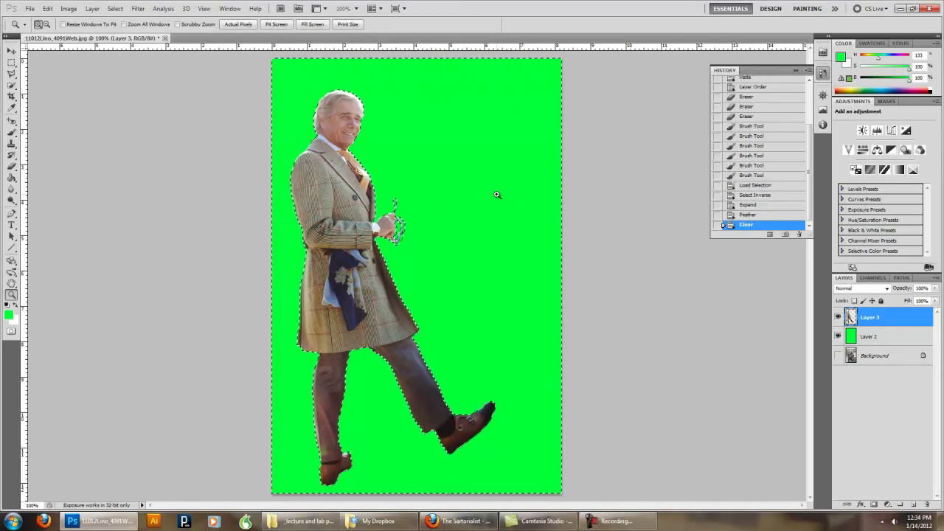
key(m)
click(476, 180)
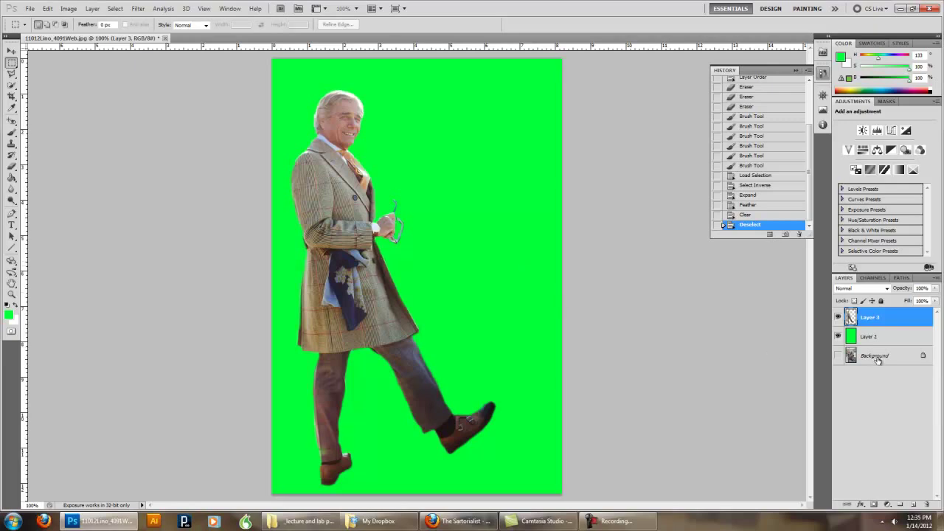
Step: Hide and show the green layer to check the trimmed edges, and swap the foreground and background colors
click(838, 336)
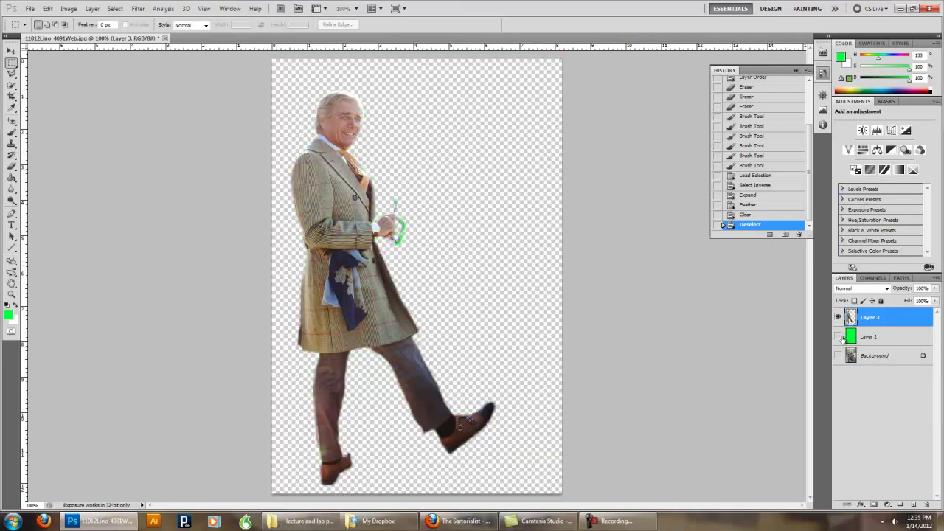
click(839, 337)
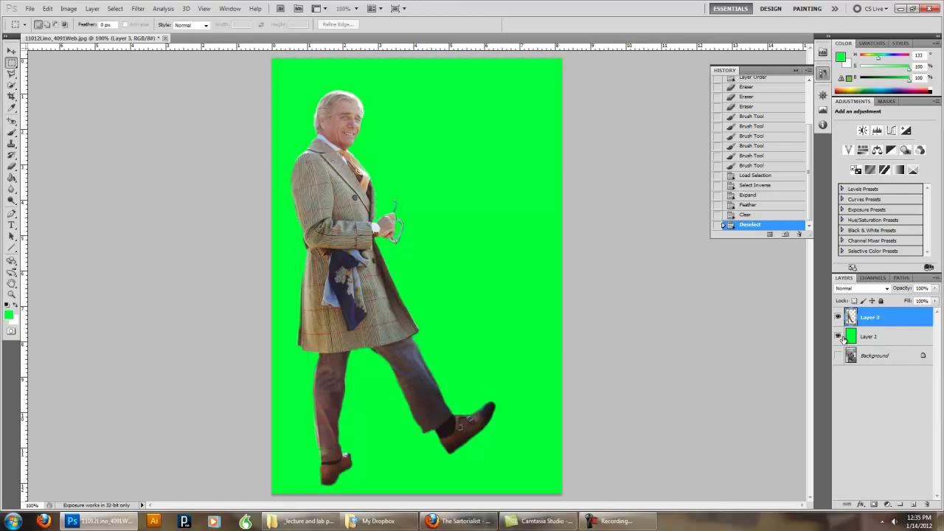
click(16, 305)
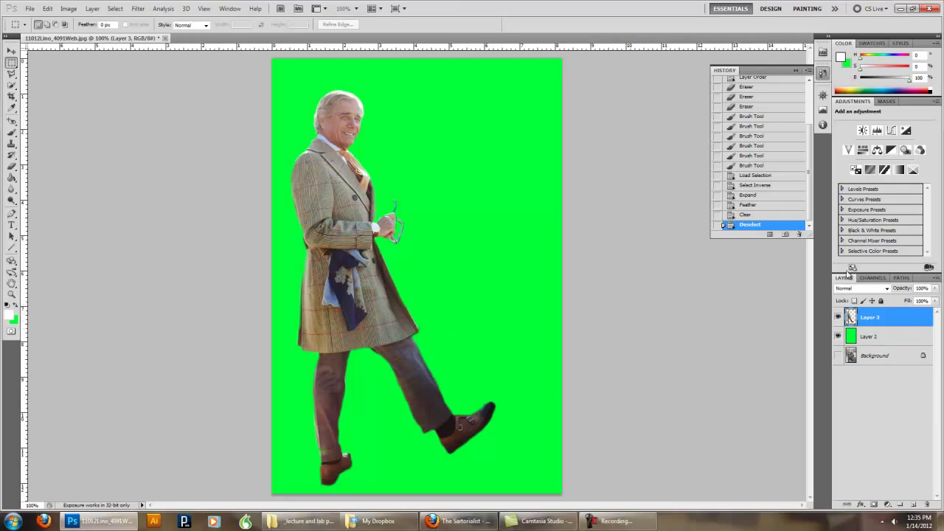
Step: Step back in the history to Select Inverse, discarding the expand, feather and clear along with the extra Deselect state
click(772, 187)
key(ctrl+d)
click(799, 234)
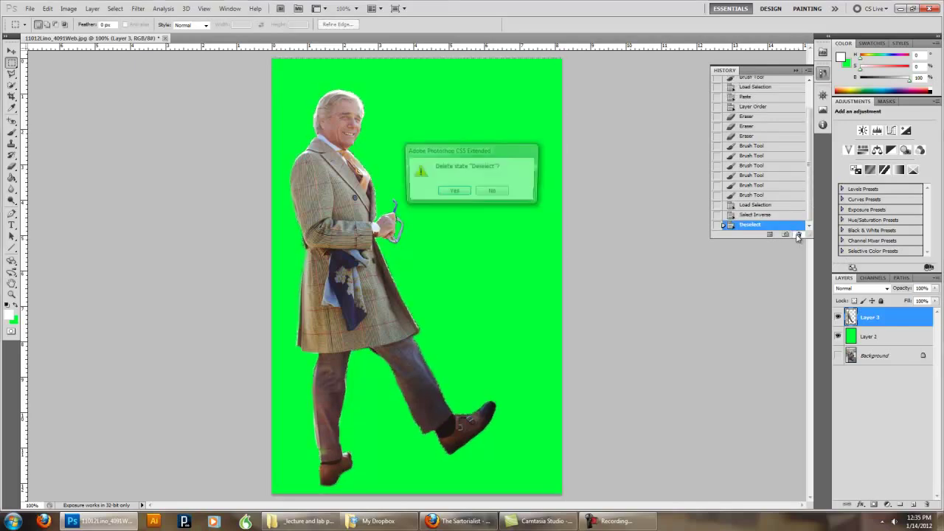
click(459, 190)
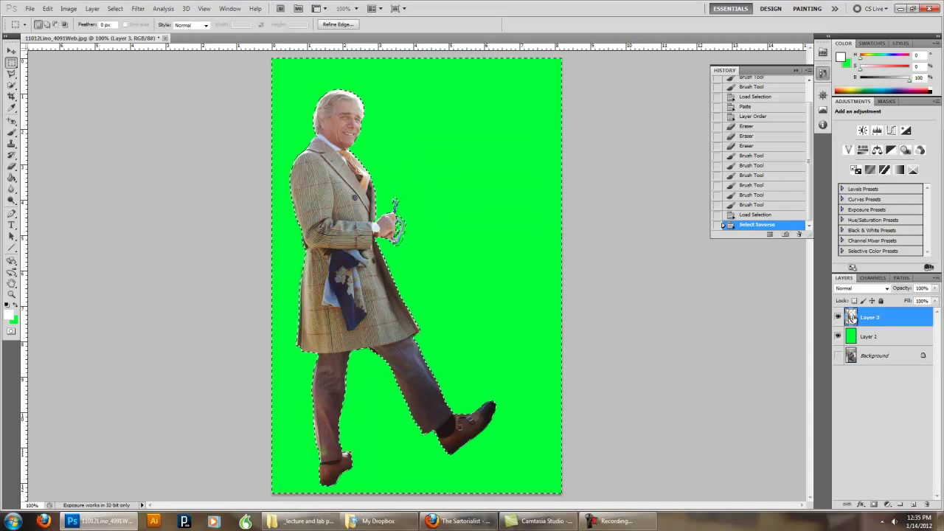
Step: Load the man's layer as a selection and try feathering its edge in Refine Edge
ctrl+click(851, 317)
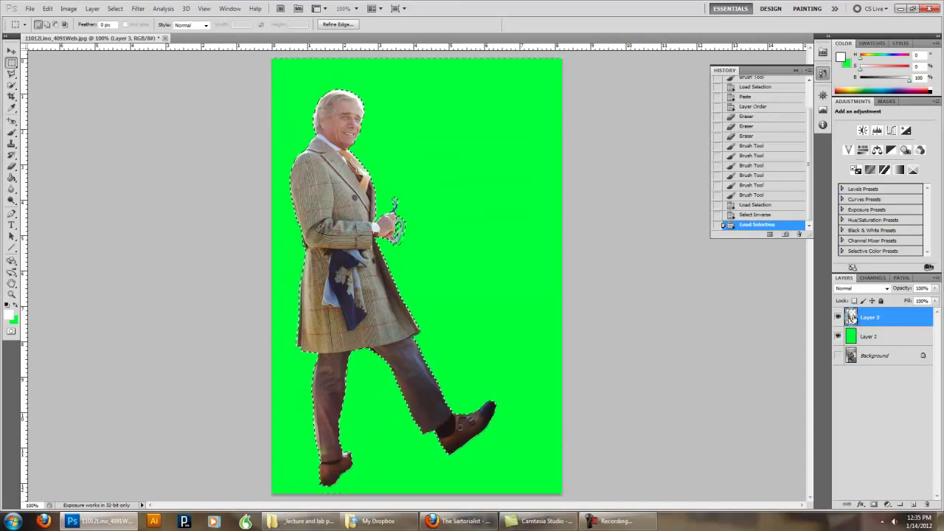
click(119, 10)
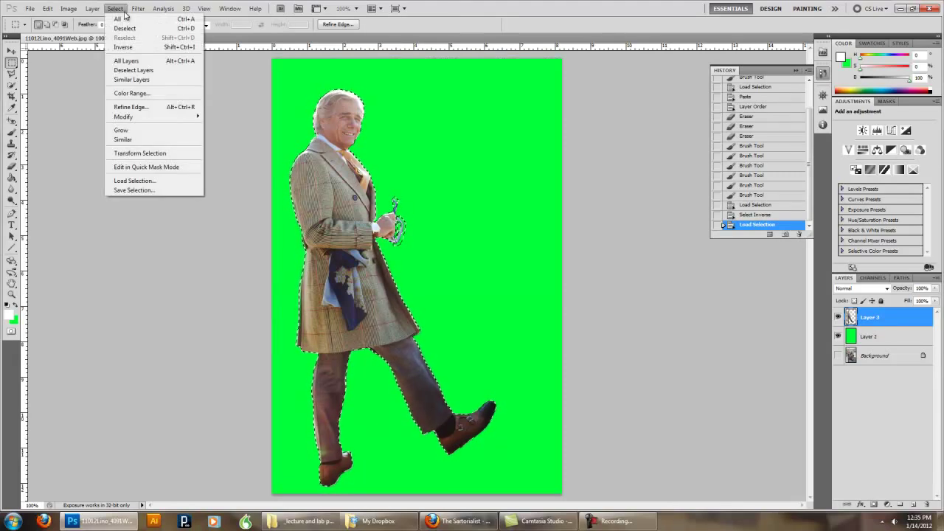
click(145, 111)
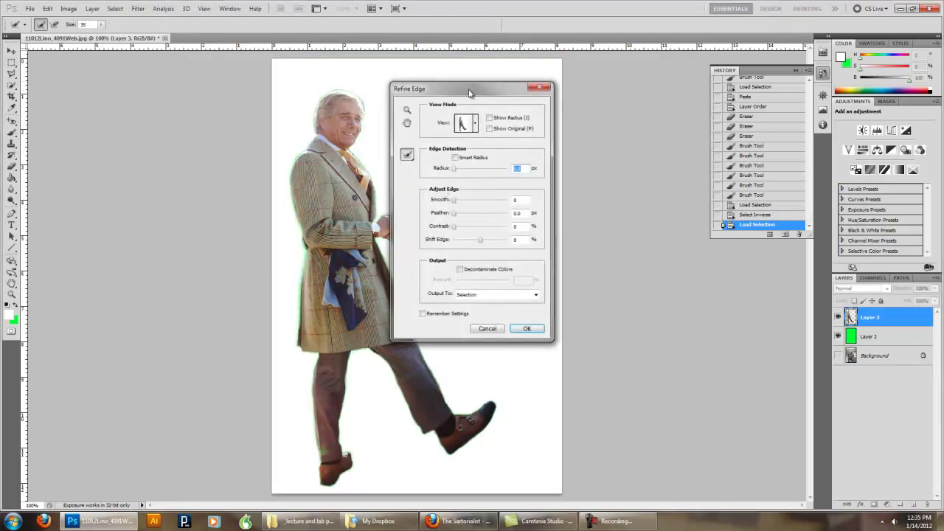
drag(469, 91, 582, 99)
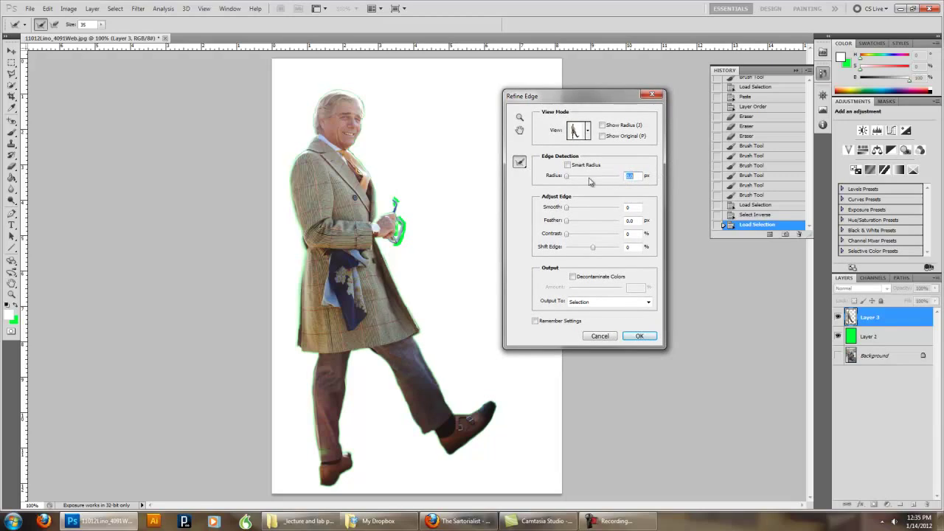
click(571, 224)
drag(571, 223, 576, 221)
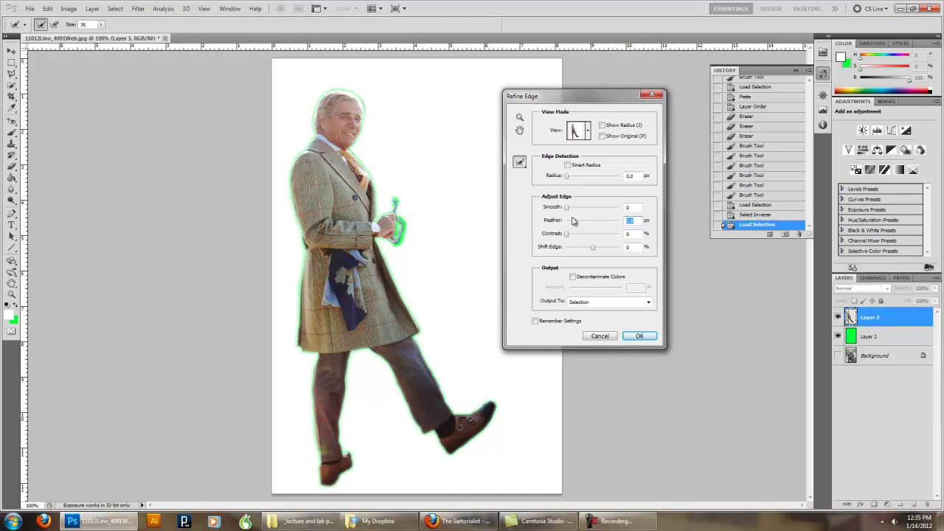
drag(572, 222, 569, 223)
click(599, 336)
Step: Invert the selection to cover the area around the man
click(138, 8)
mouse_move(116, 13)
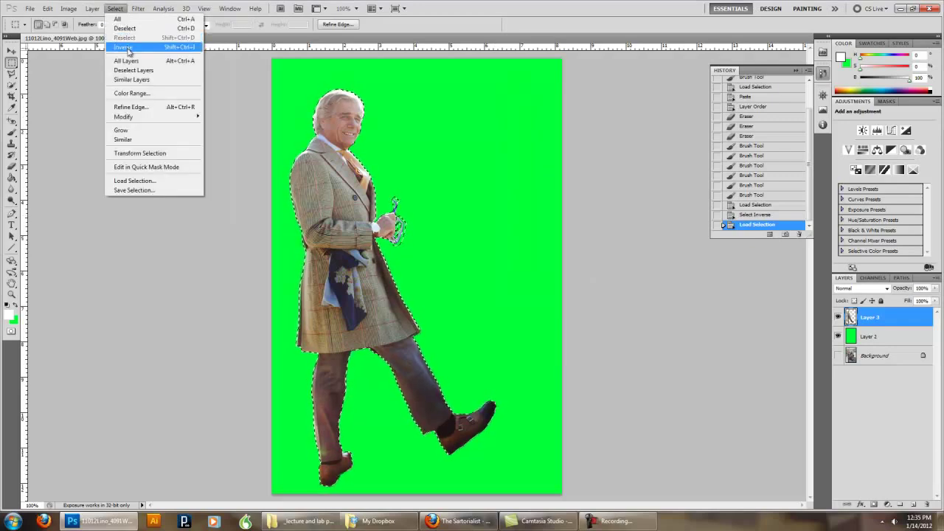
click(123, 47)
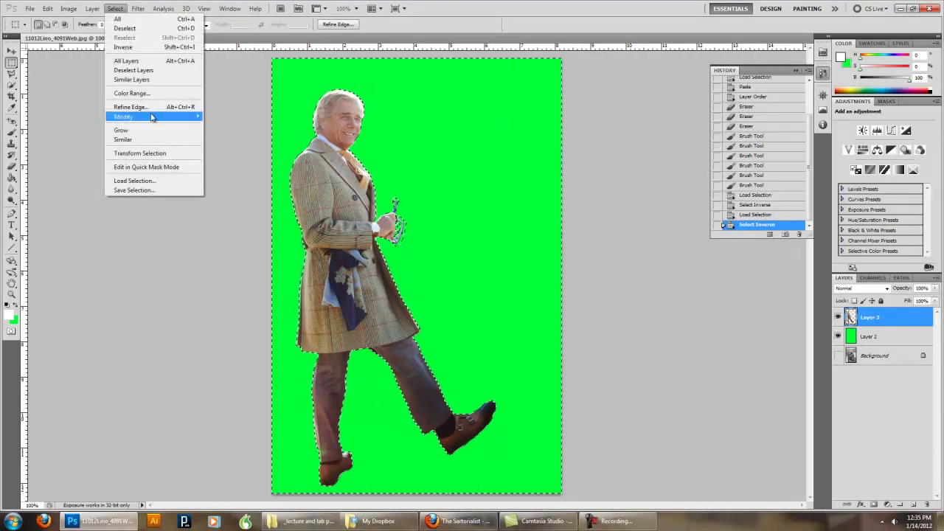
mouse_move(152, 116)
click(257, 154)
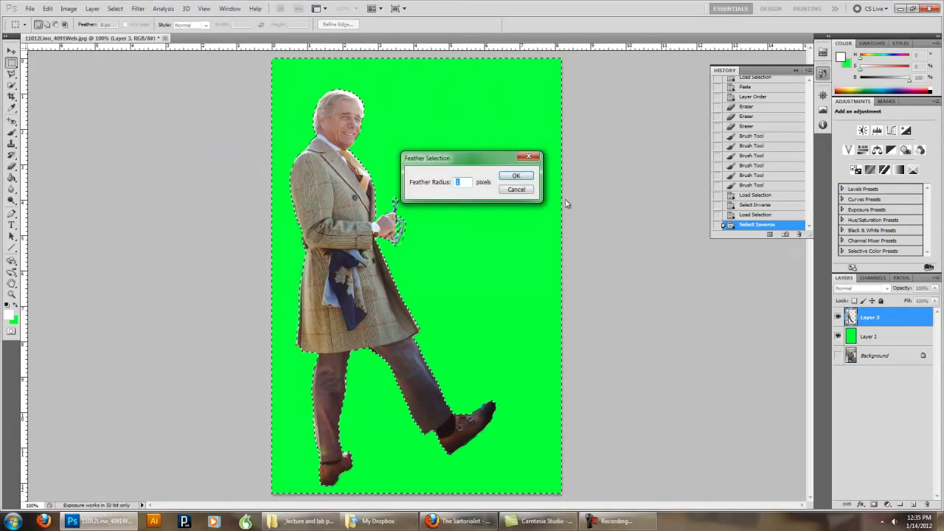
click(516, 189)
Step: Refine the inverted selection's edge with a radius of 2.1 px and a slight feather, outputting to a selection
click(118, 8)
click(118, 8)
click(118, 8)
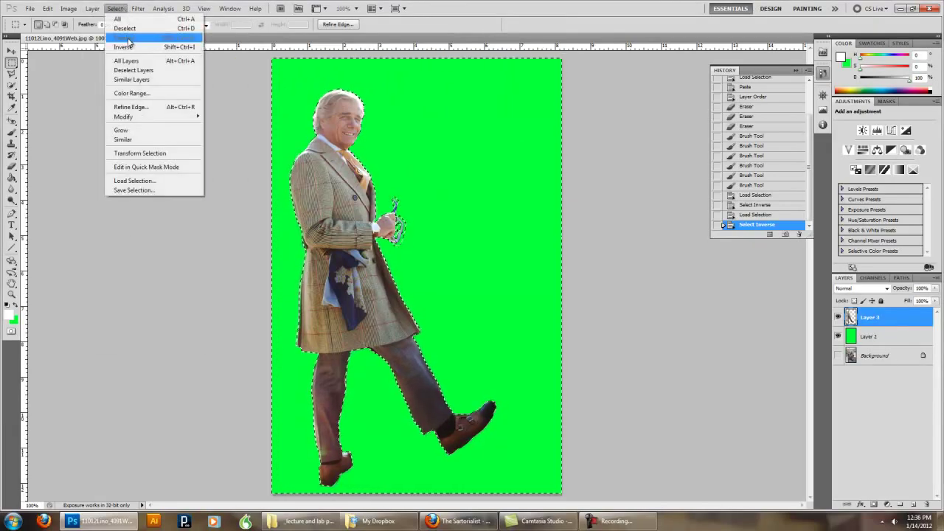
click(133, 107)
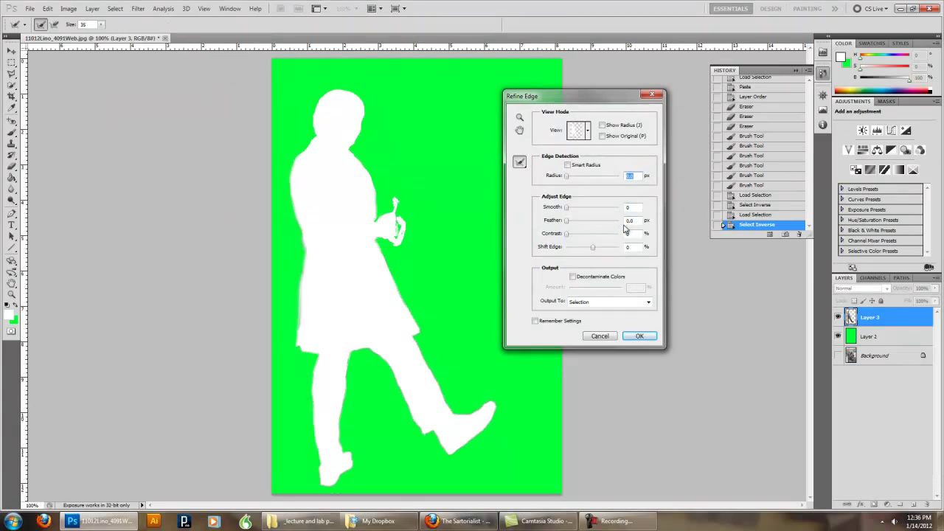
drag(566, 177, 579, 177)
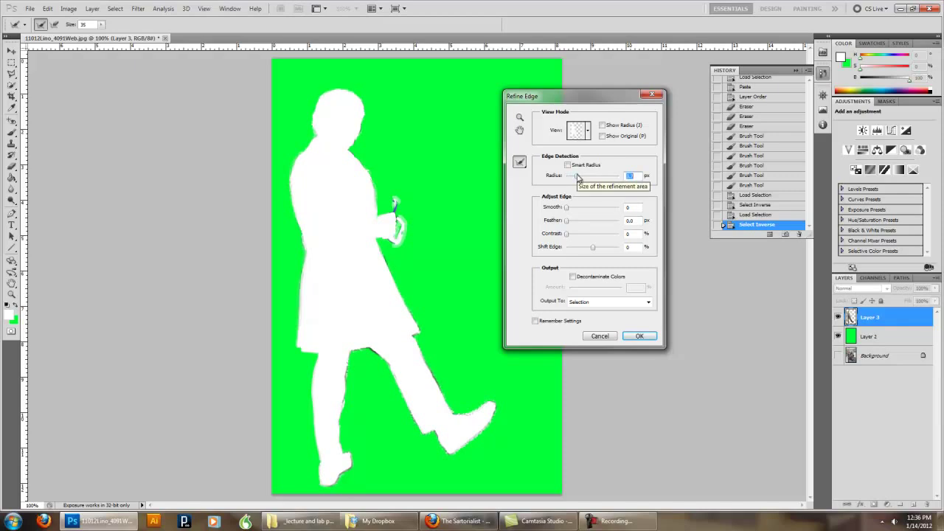
click(579, 178)
drag(574, 179, 572, 178)
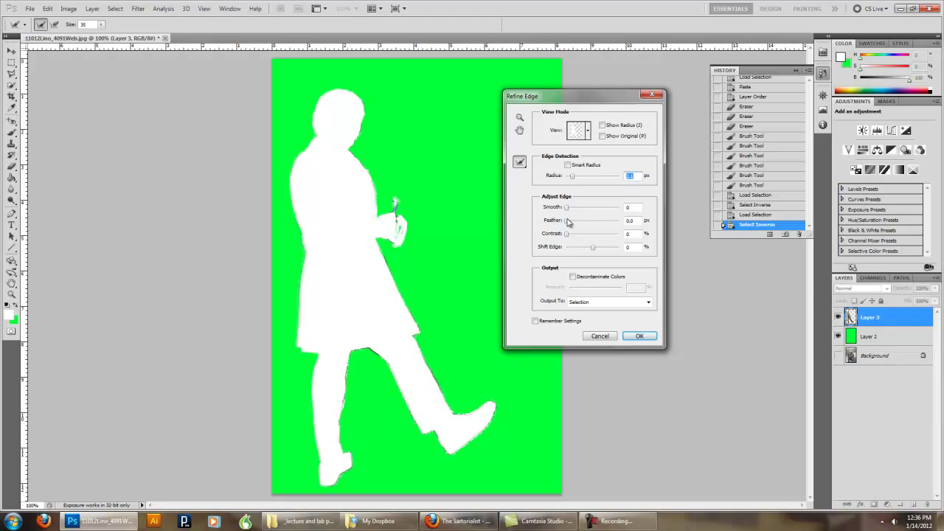
click(571, 224)
drag(571, 223, 574, 223)
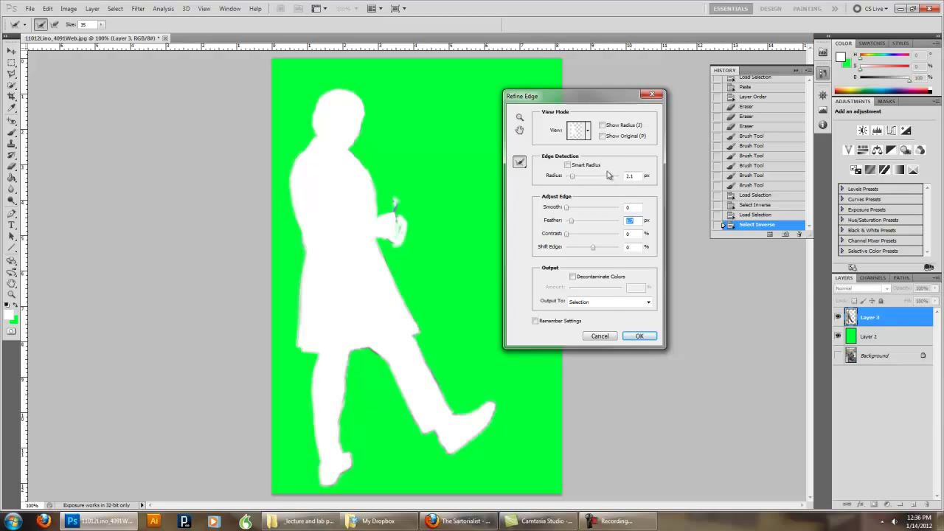
click(641, 335)
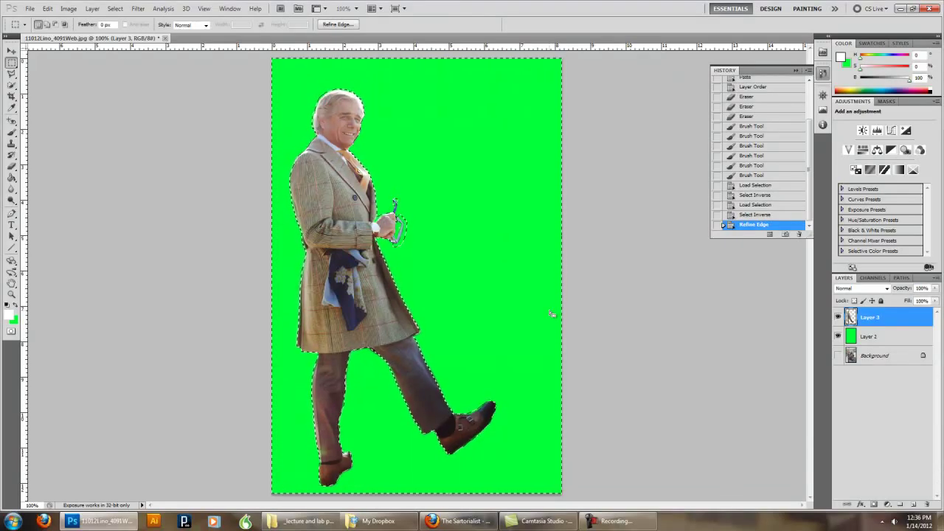
Step: Clear the refined selection from the man's layer and deselect
key(Delete)
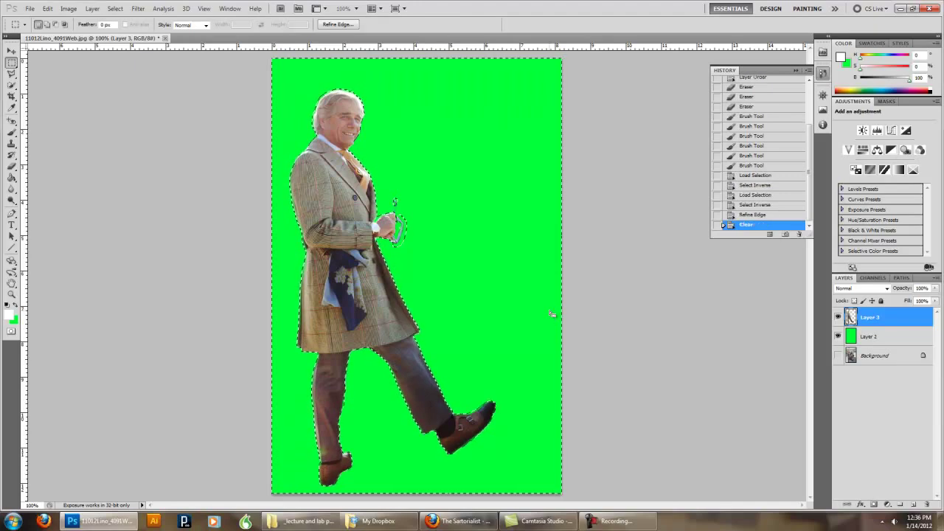
key(ctrl+d)
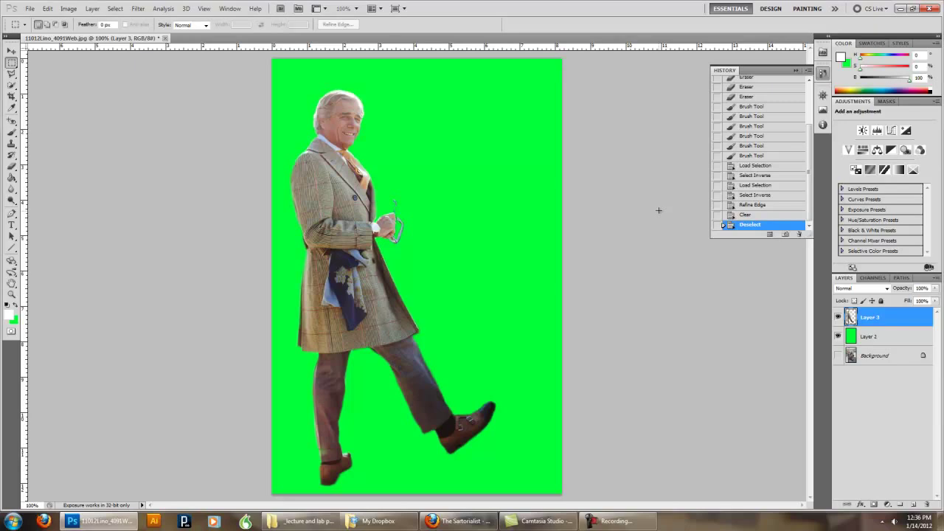
Step: Discard the history states from the first Select Inverse onward, returning to the loaded selection of the man
click(757, 175)
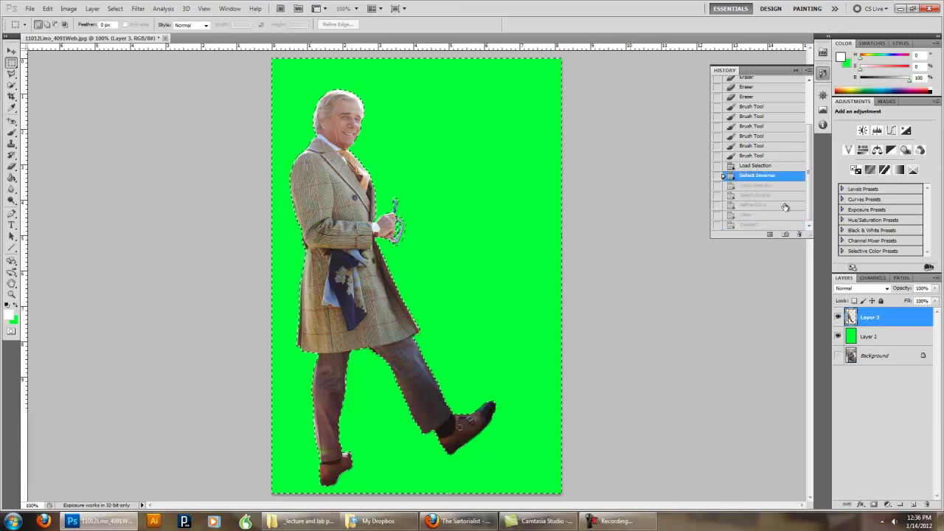
click(799, 234)
click(466, 197)
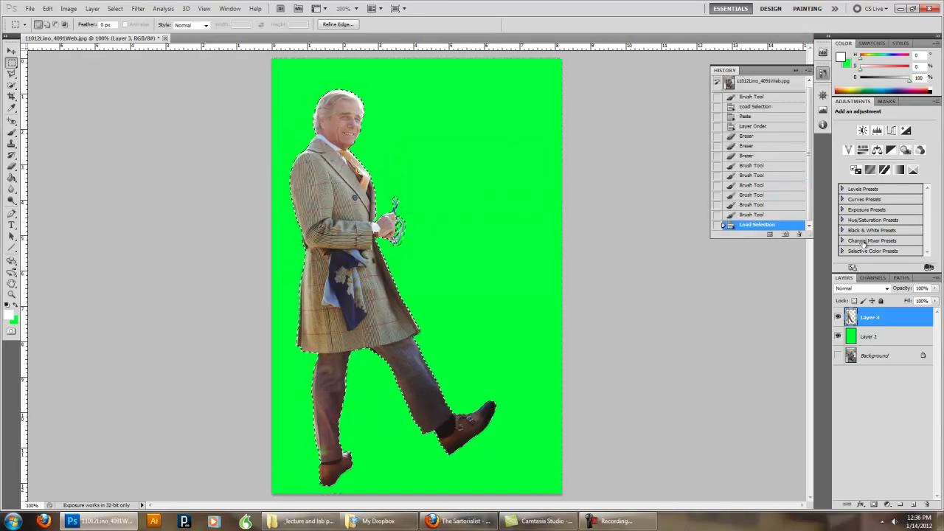
Step: Invert the loaded selection and expand it into the man's edges
click(116, 9)
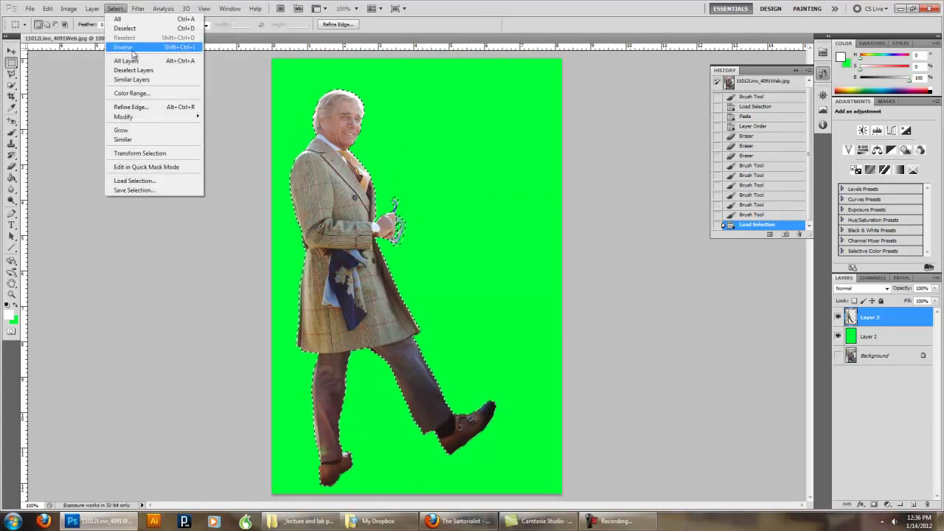
click(133, 48)
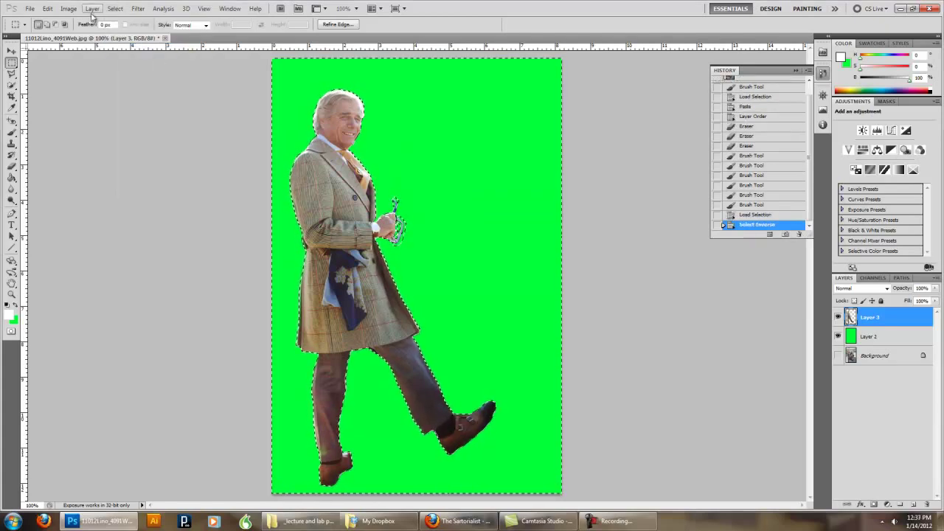
click(111, 9)
mouse_move(162, 116)
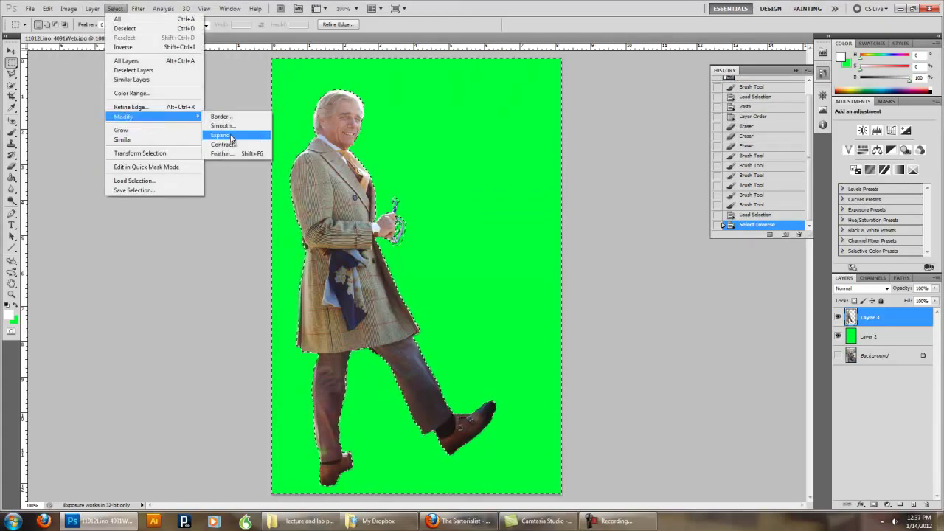
click(219, 136)
click(502, 176)
Step: Feather the expanded selection with a radius of 1 pixel
click(116, 9)
mouse_move(148, 118)
click(221, 154)
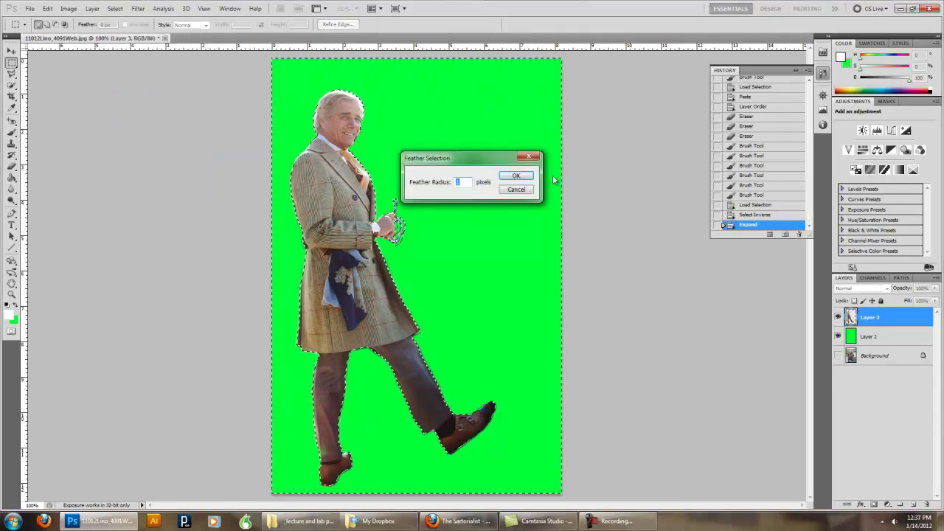
click(520, 177)
Step: Clear the feathered selection from the man's layer and deselect
click(48, 8)
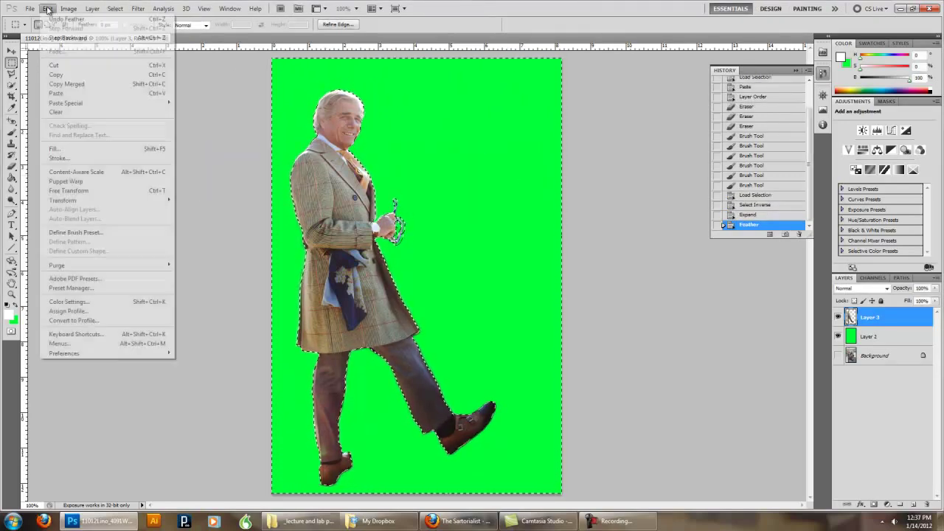
click(86, 113)
key(ctrl+d)
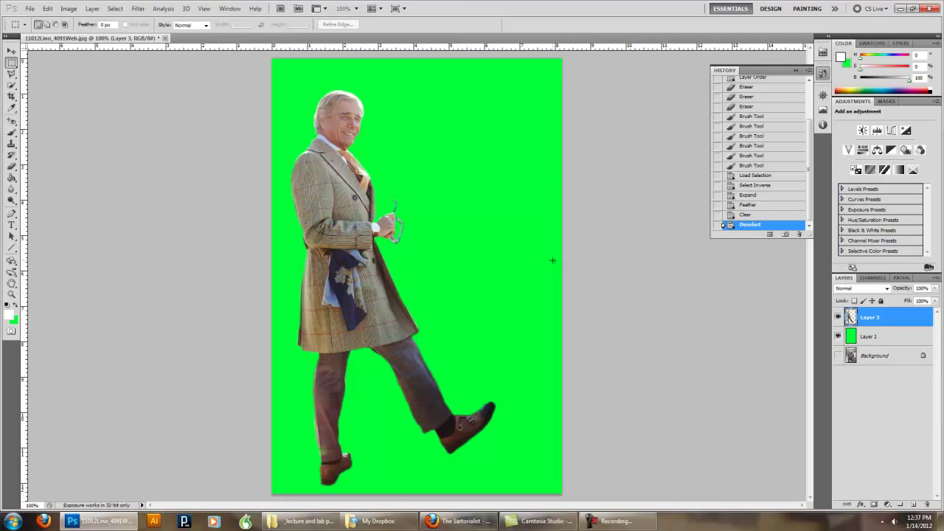
click(873, 278)
click(845, 278)
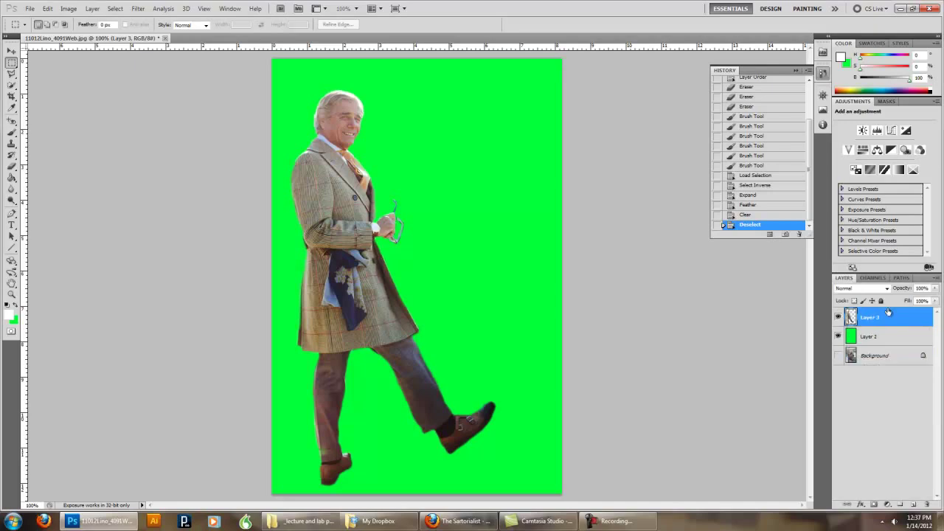